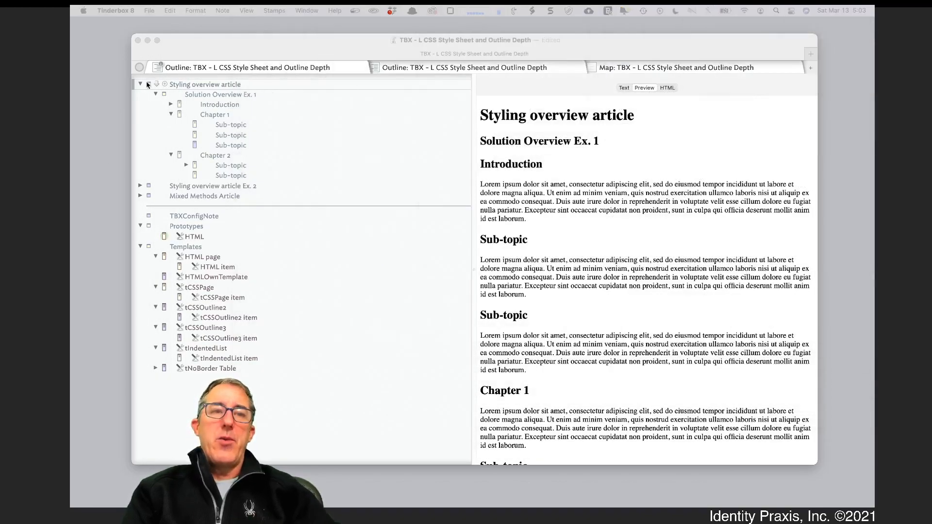
- Add a child note named "aslfd;lasjfdl;" under the Styling overview article note
left_click(140, 84)
left_click(140, 84)
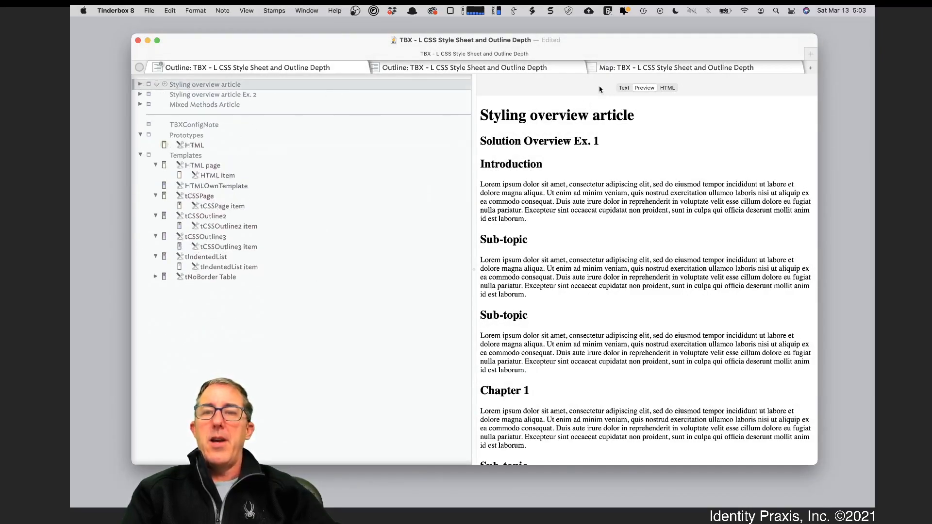
left_click(623, 88)
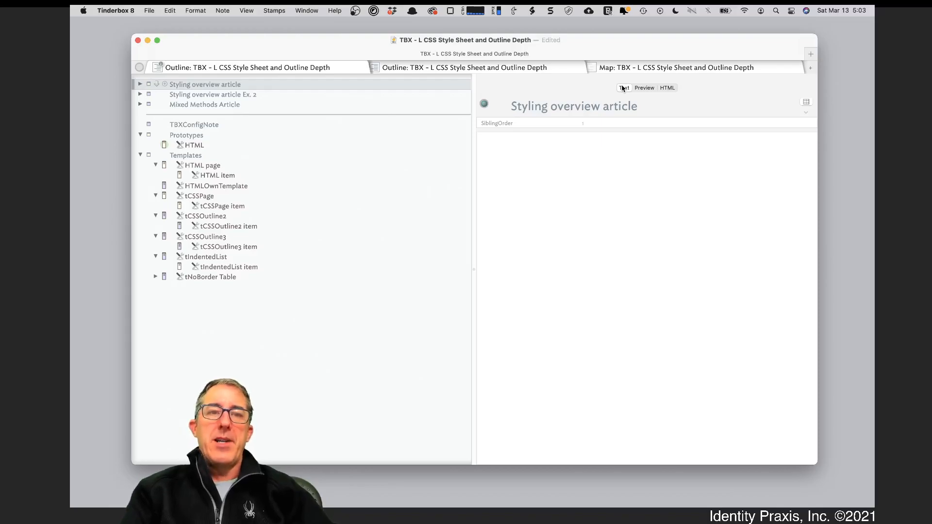
key("shift+Return")
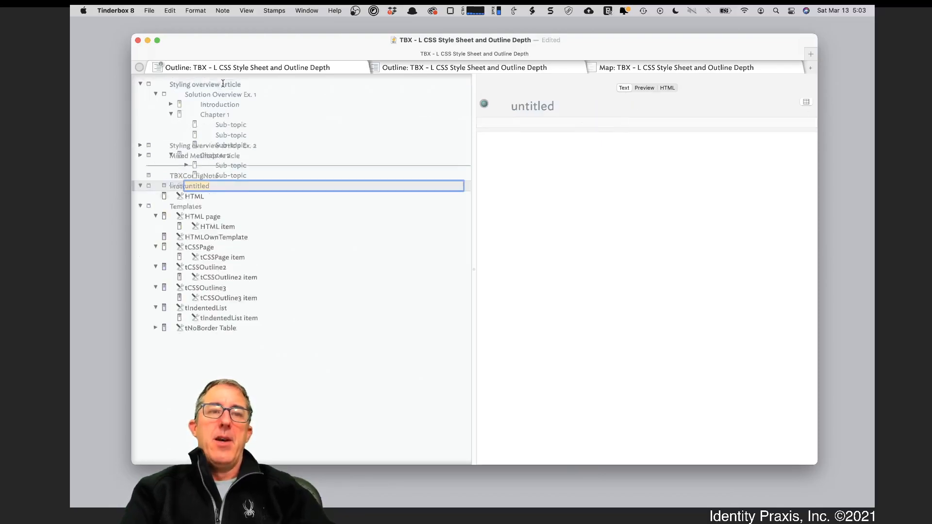
type("aslfd;lasjfd")
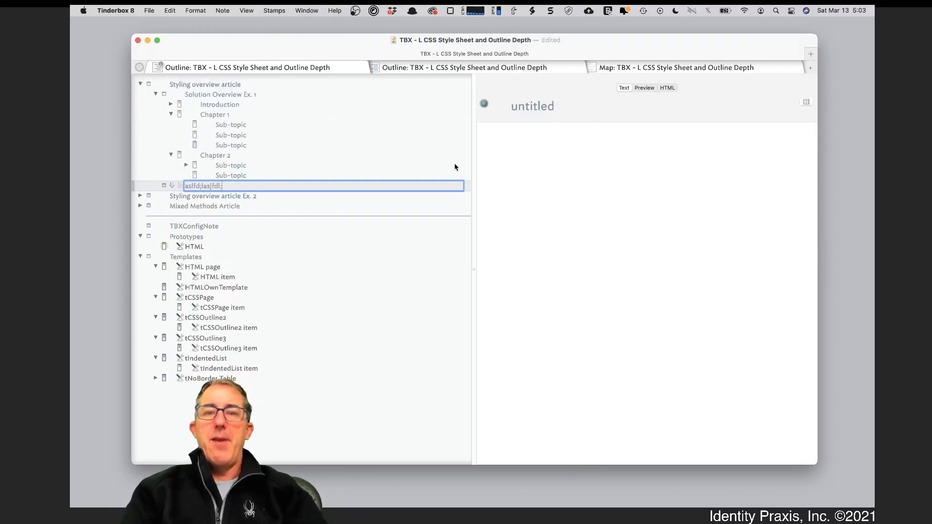
type("l;")
left_click(455, 167)
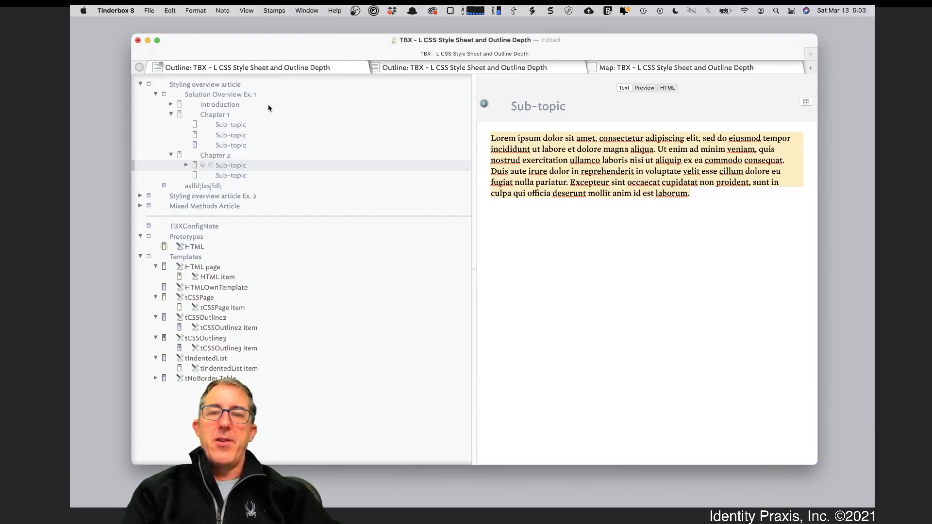
- Preview the first Sub-topic note under Chapter 2 together with its nested sub-sub topics
left_click(649, 88)
left_click_drag(646, 335, 482, 130)
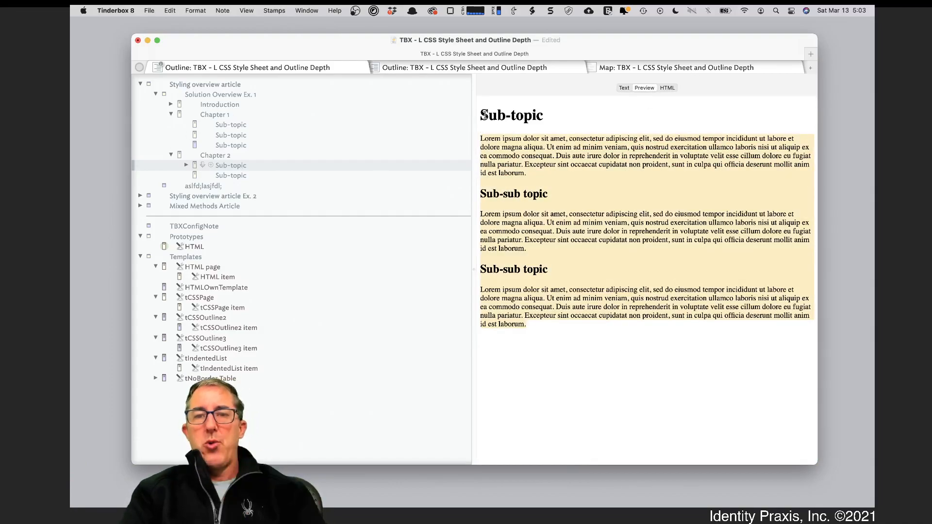
left_click(484, 116)
- Delete the test note "aslfd;lasjfdl;" and show the text view of the Styling overview article note
left_click(227, 184)
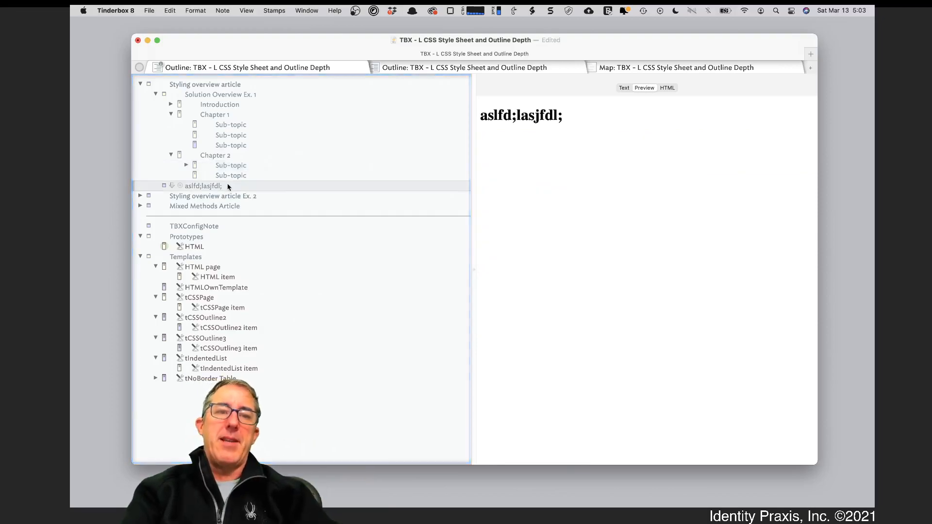
key("Delete")
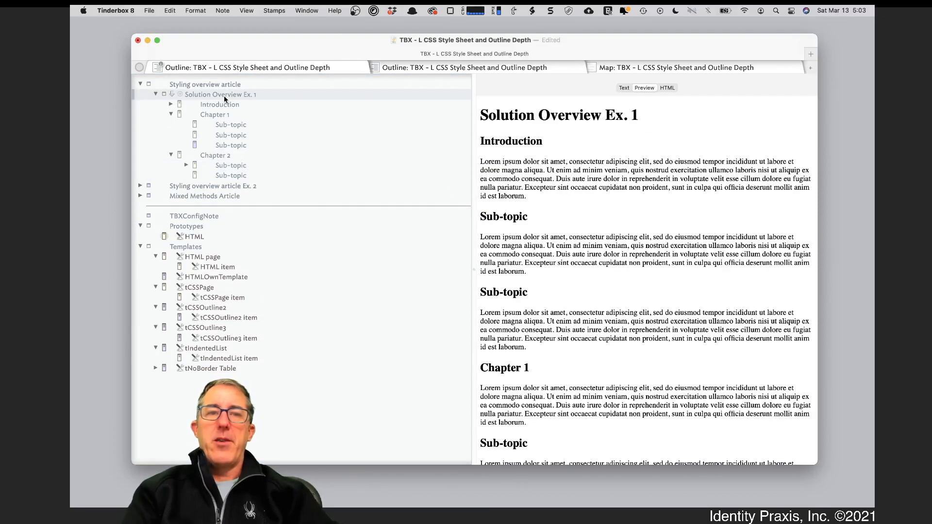
left_click(628, 87)
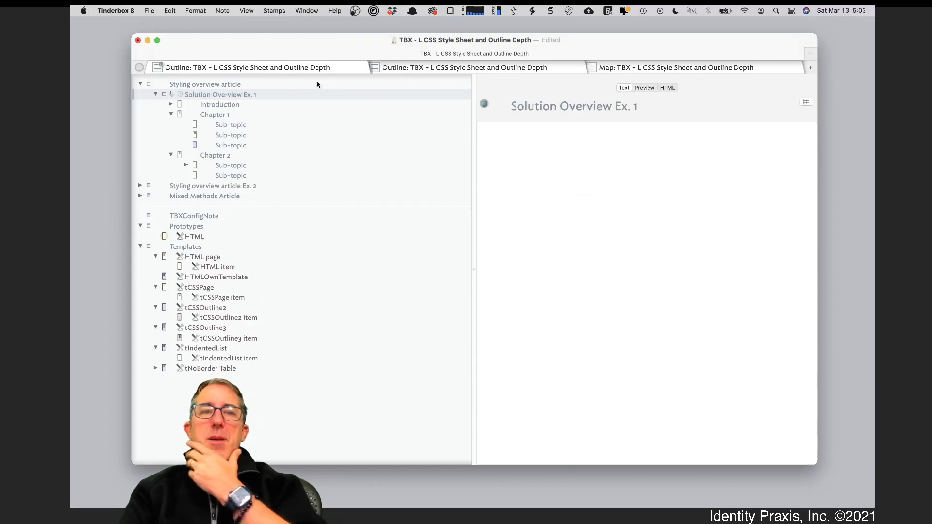
left_click(270, 85)
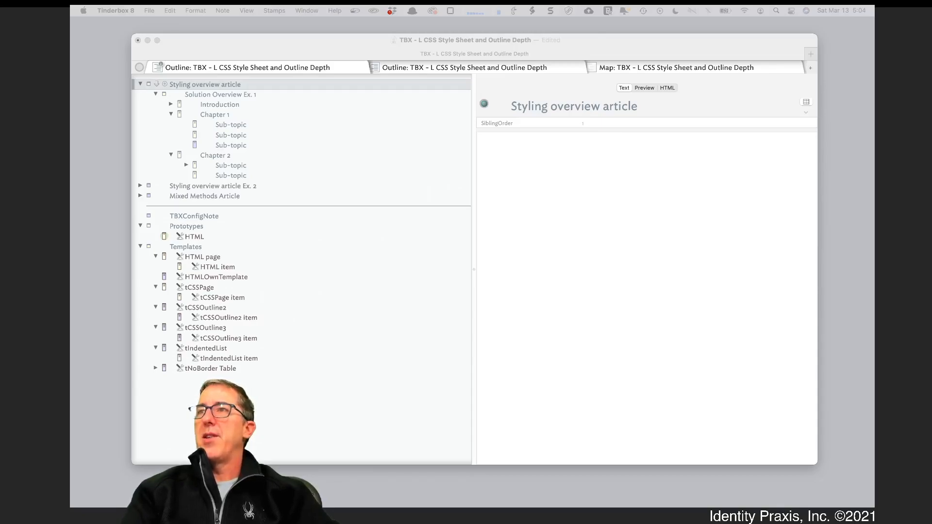
- Bring the Dissertation Tinderbox 2020.tbx window into view and examine its Write-up outline through to the appendices
left_click_drag(632, 5, 640, 43)
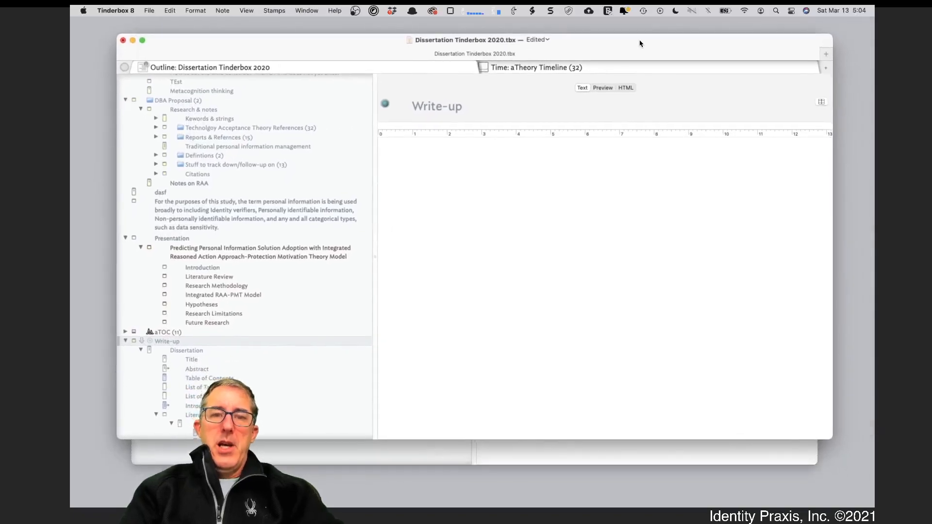
scroll(332, 261, "down", 5)
scroll(332, 261, "down", 15)
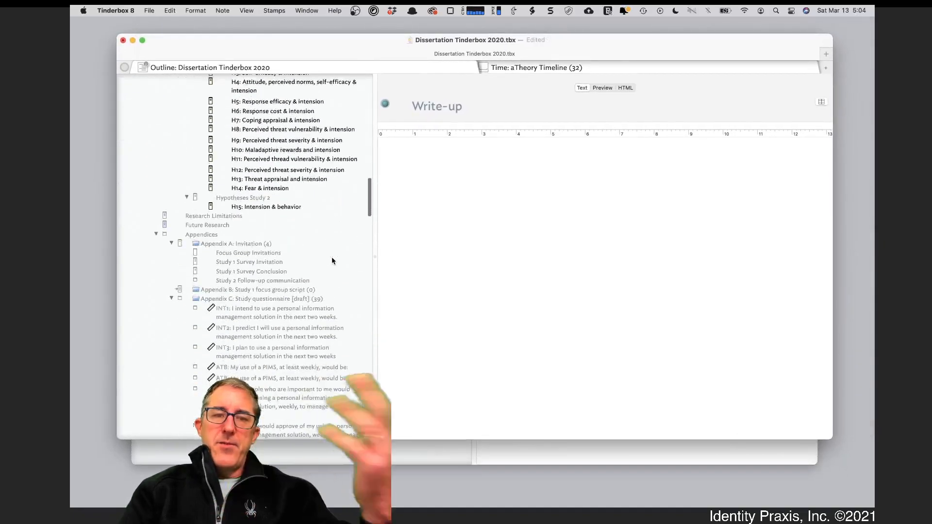
scroll(332, 261, "up", 15)
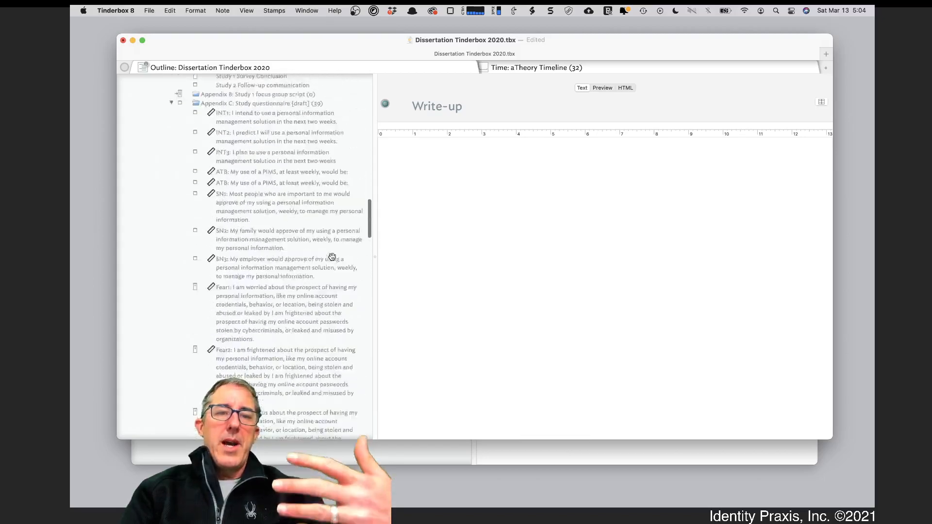
scroll(332, 257, "up", 3)
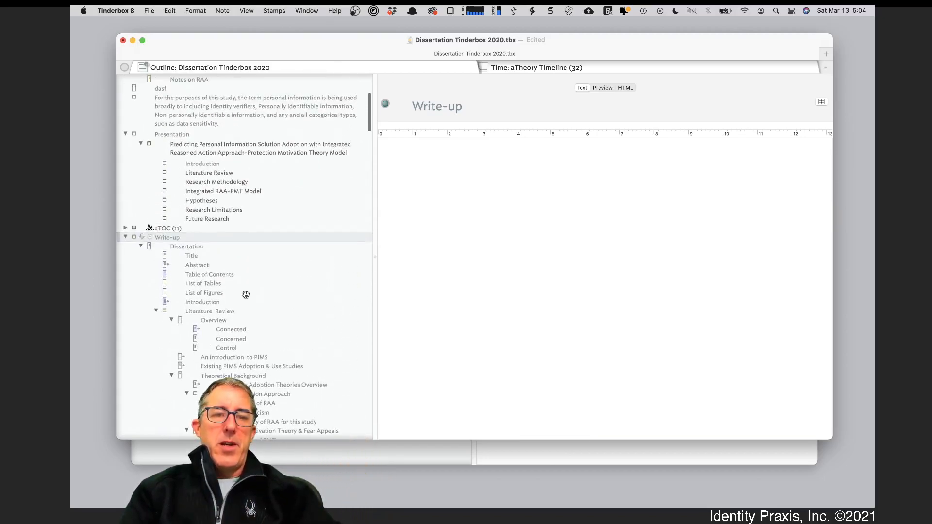
left_click(195, 253)
left_click(270, 237)
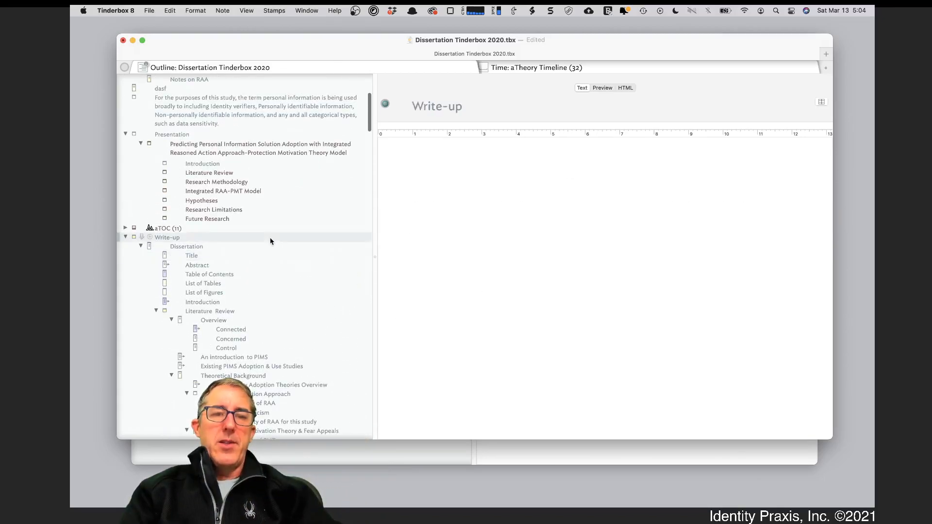
- Preview the Dissertation note and read through its exported headings, figures, hypotheses and questionnaire tables, and appendices
left_click(261, 246)
left_click(604, 88)
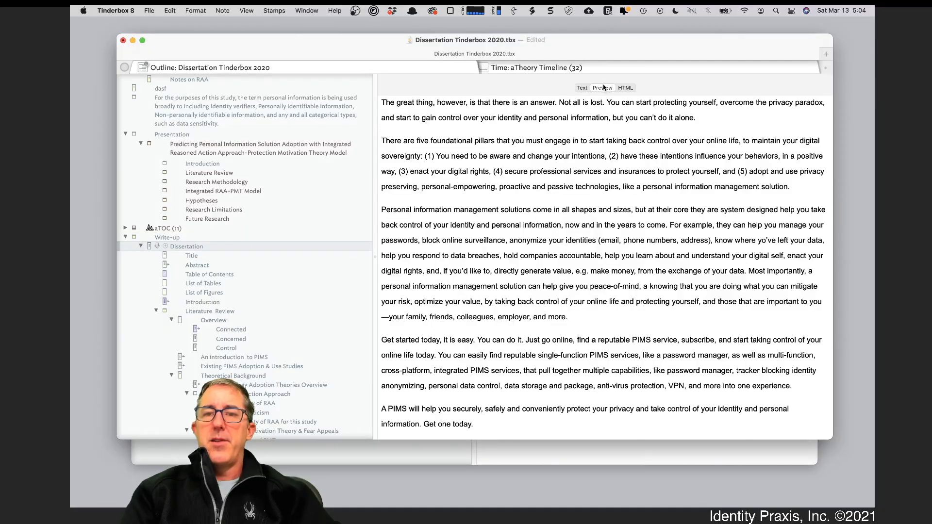
scroll(589, 275, "down", 4)
scroll(589, 277, "down", 20)
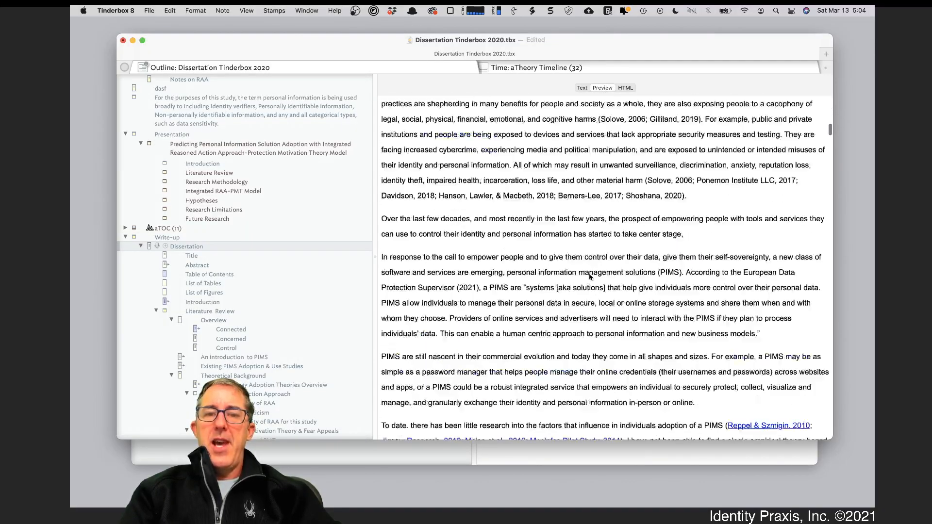
scroll(590, 277, "down", 20)
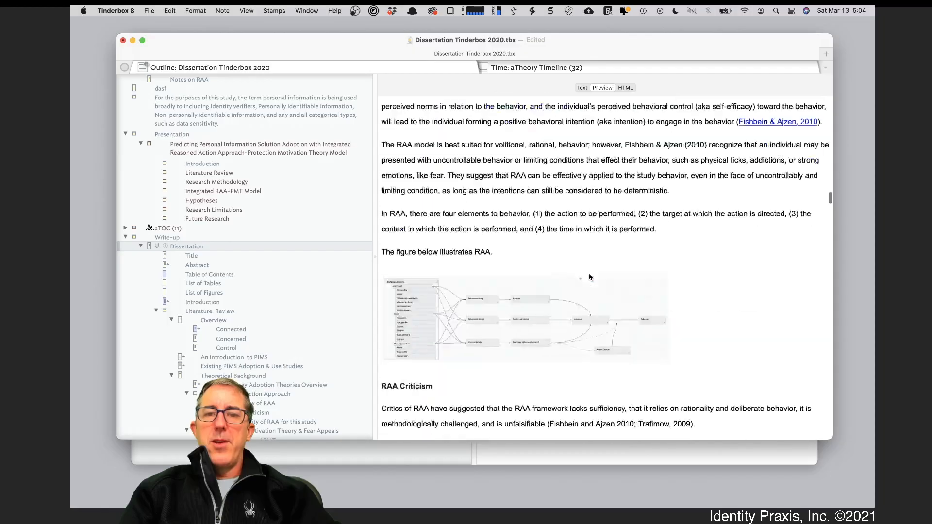
scroll(589, 276, "down", 20)
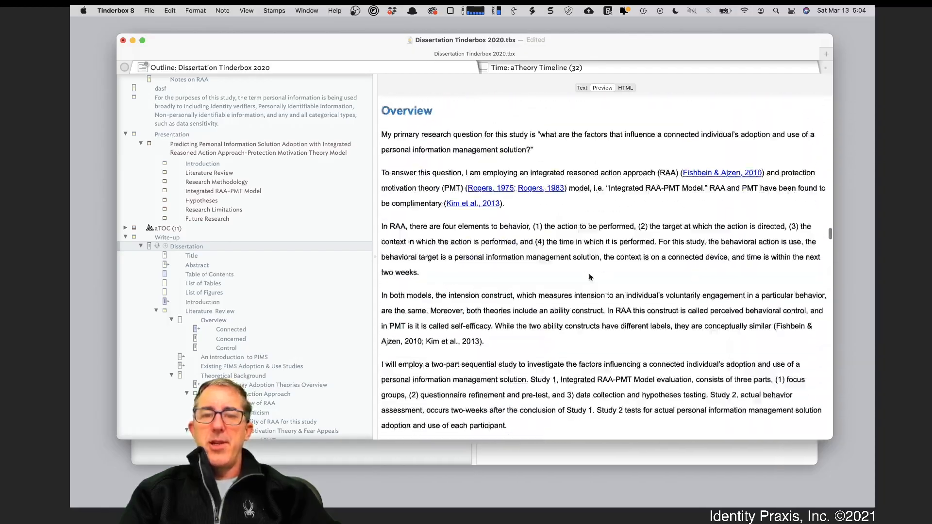
scroll(590, 276, "down", 20)
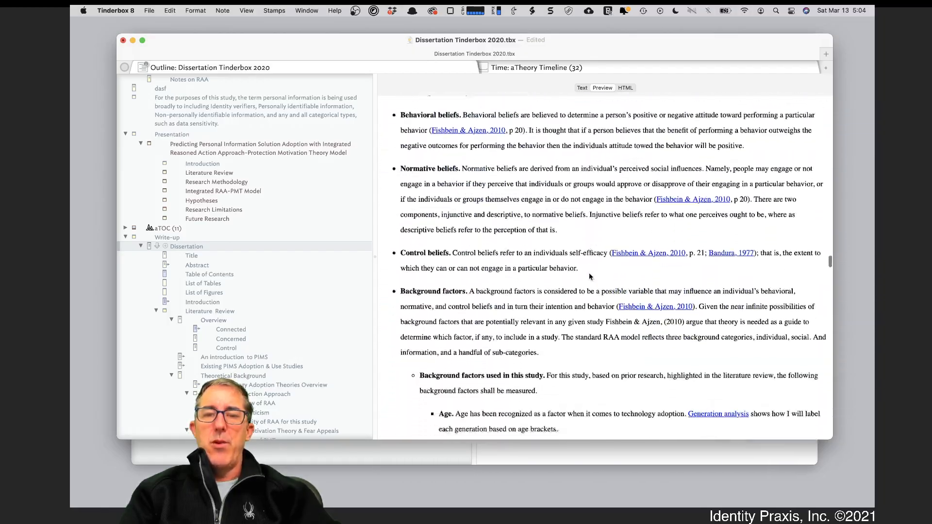
scroll(589, 276, "down", 20)
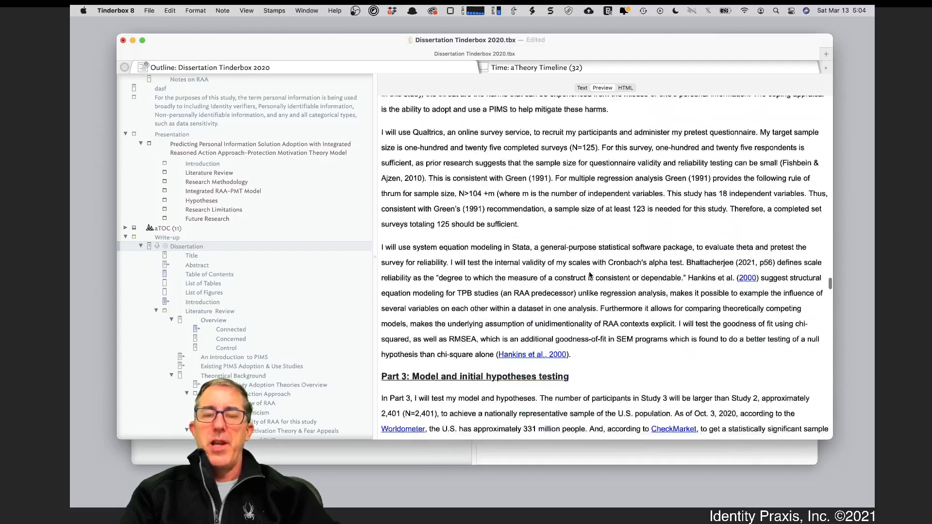
scroll(589, 275, "down", 20)
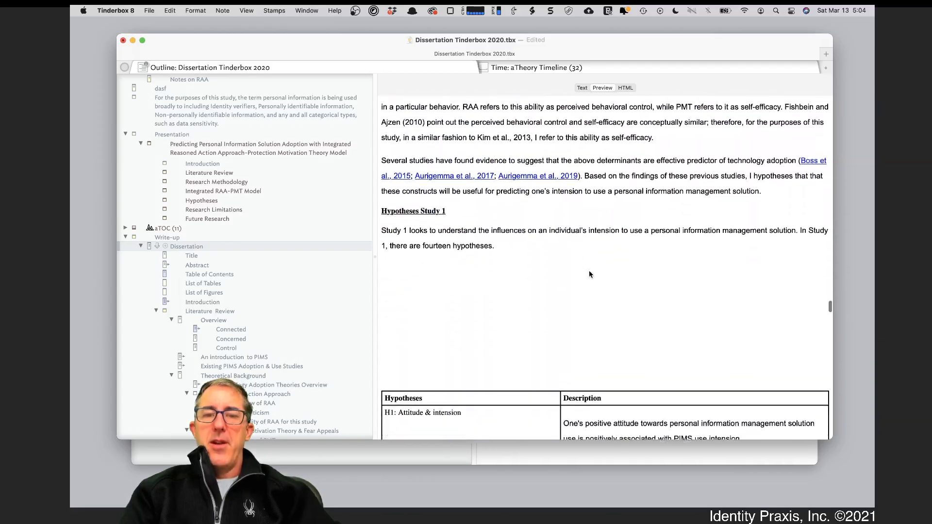
scroll(589, 275, "down", 20)
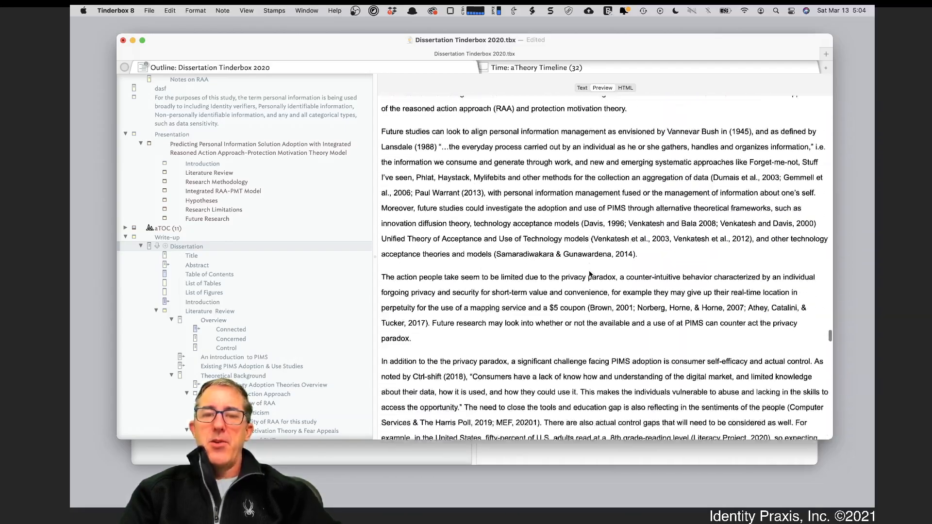
scroll(590, 275, "down", 20)
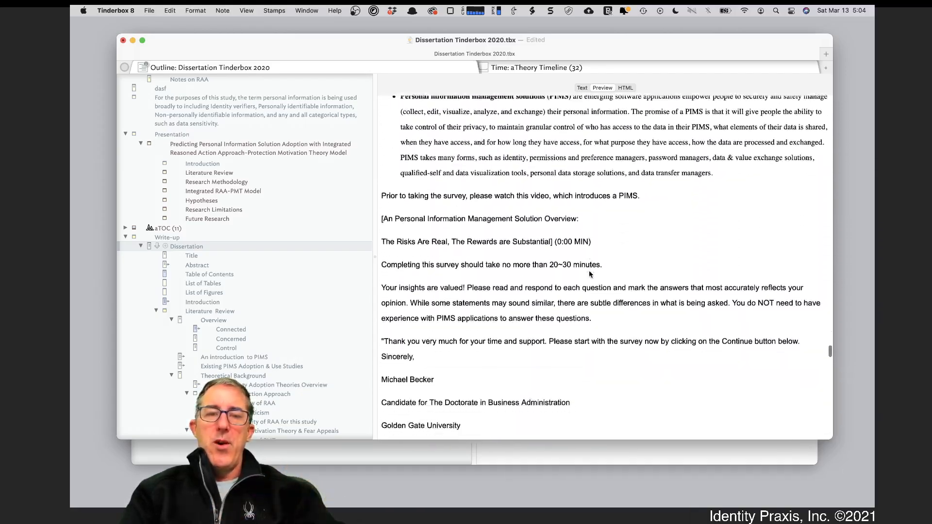
scroll(591, 275, "down", 20)
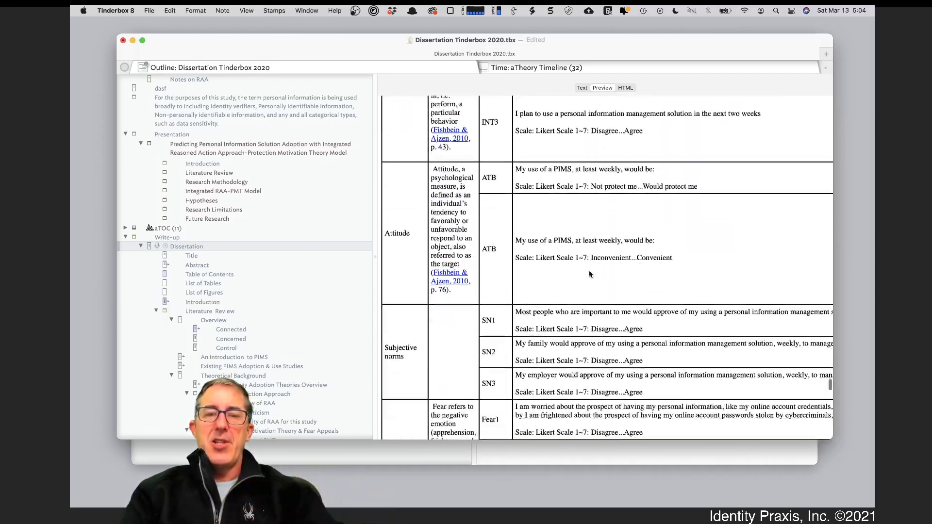
scroll(591, 274, "down", 20)
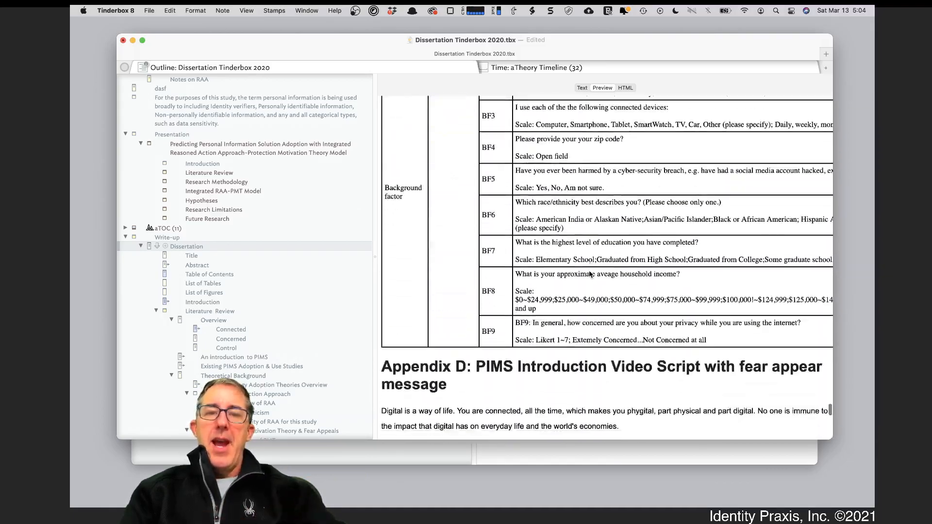
scroll(606, 204, "down", 10)
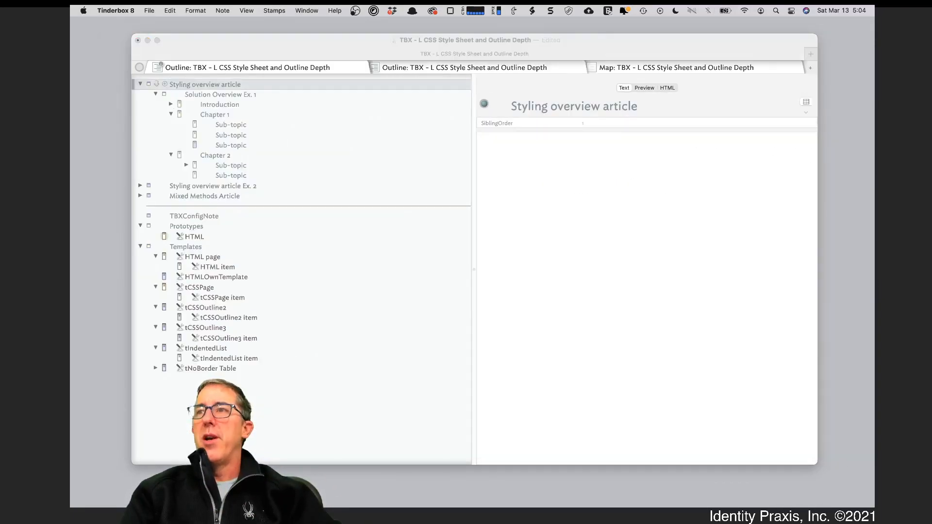
- Return to the CSS Style Sheet and Outline Depth document and delete the third Sub-topic note under Chapter 1
left_click(465, 233)
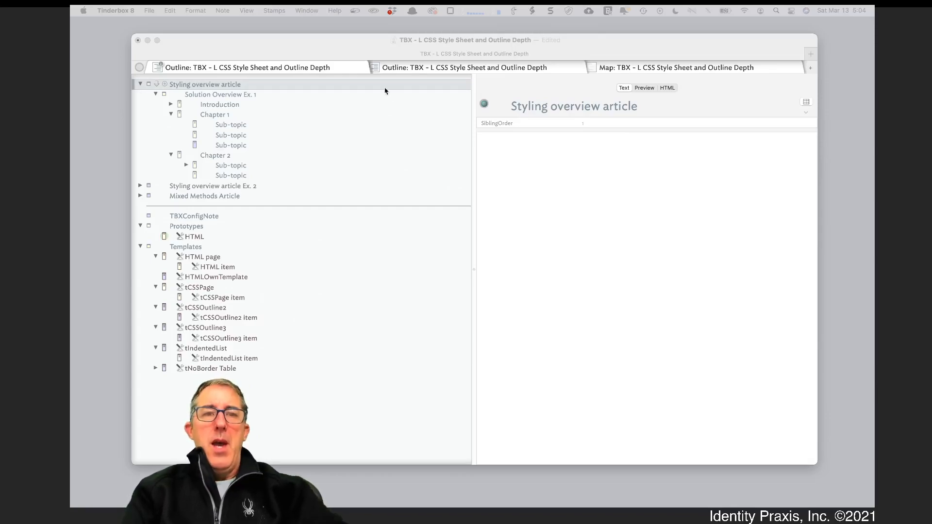
left_click(292, 56)
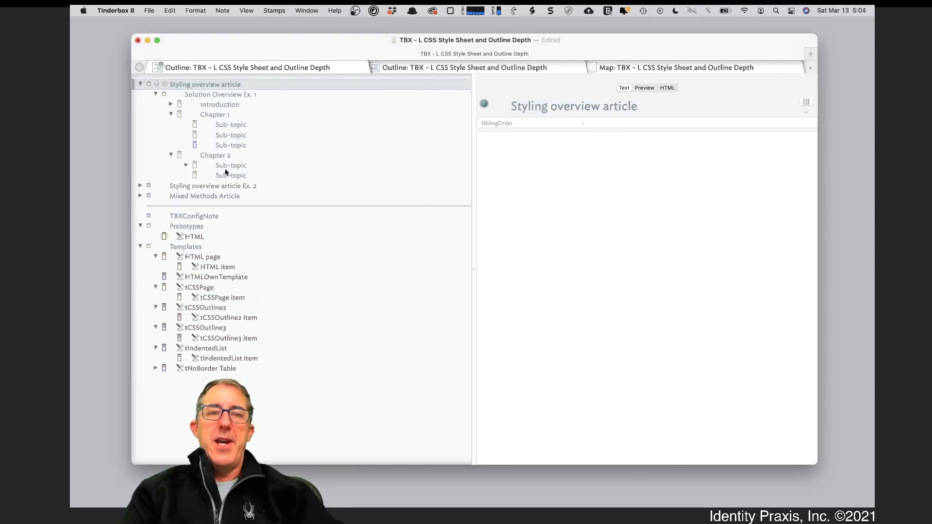
left_click(233, 145)
key("BackSpace")
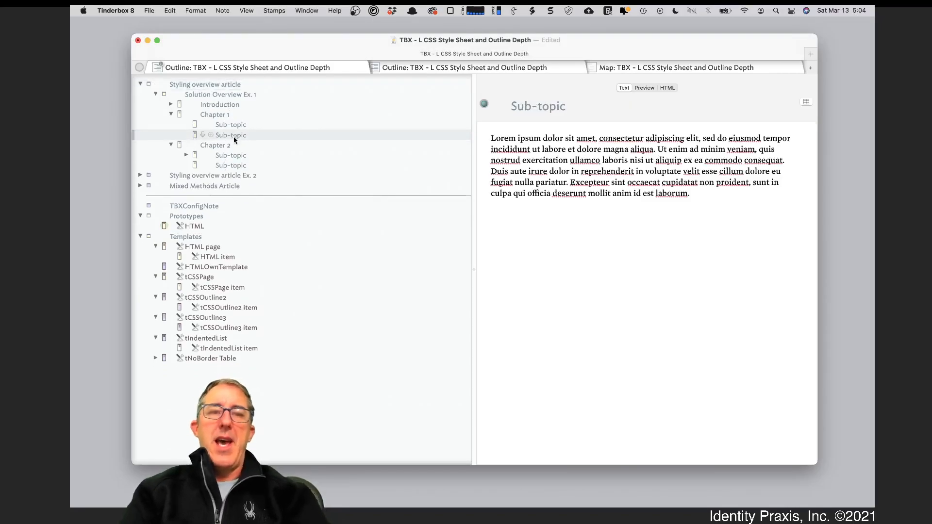
- Add a new note named "Sub-topic" after Chapter 1's second Sub-topic, and delete it again
key("Return")
type("S")
type("=u")
key("BackSpace")
key("BackSpace")
type("ub-topic")
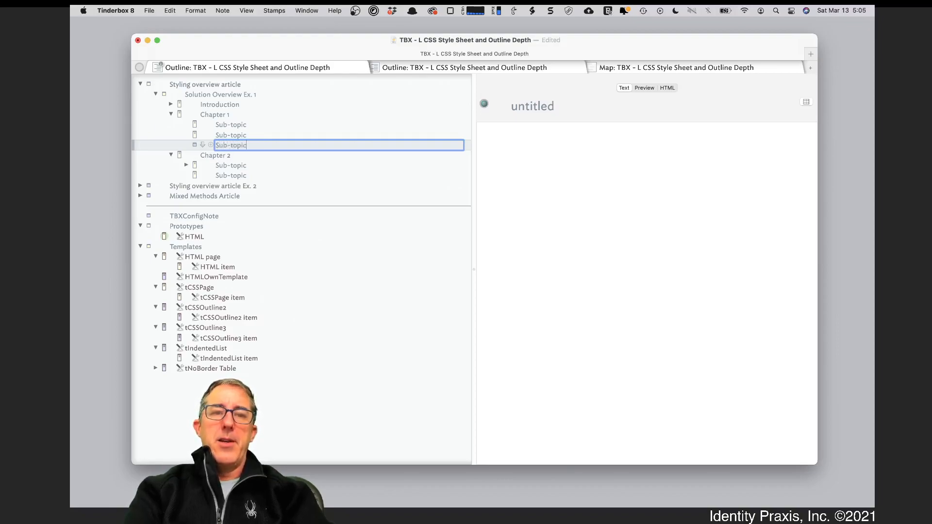
key("Return")
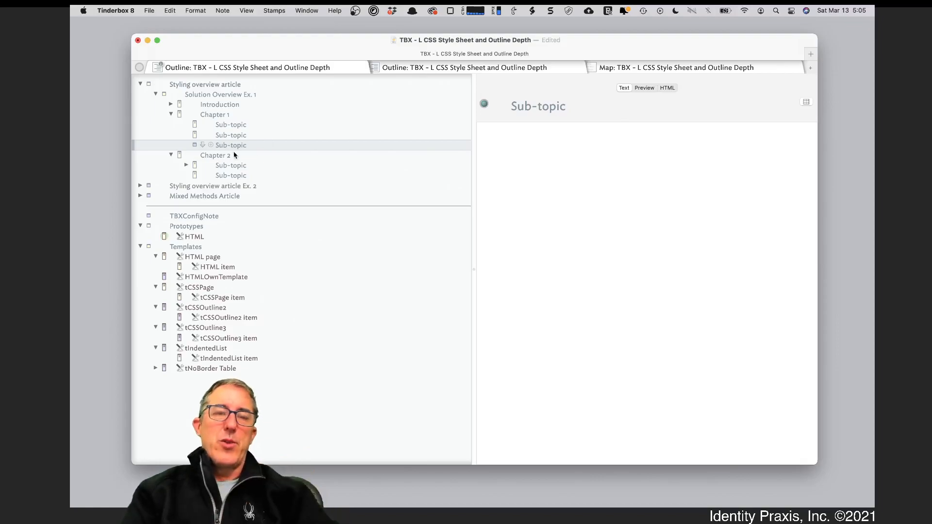
key("BackSpace")
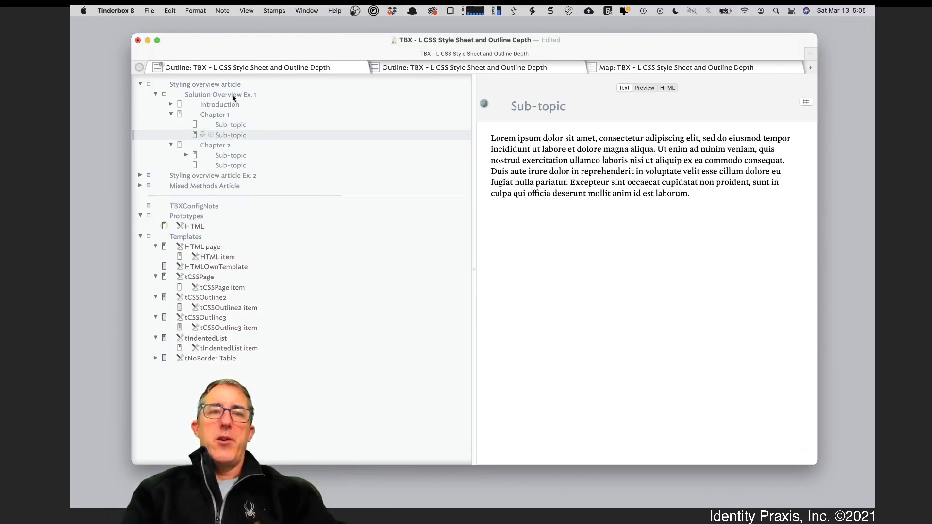
- Look up the HTML option among the built-in templates without adding it
left_click(148, 11)
mouse_move(224, 209)
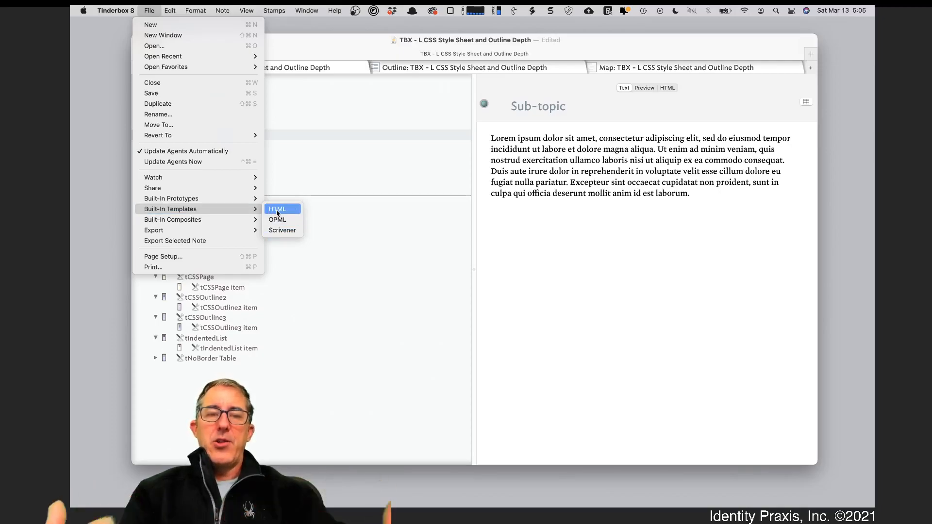
left_click(360, 270)
- Hide the text pane selector above the note's text, and show it again
left_click(306, 10)
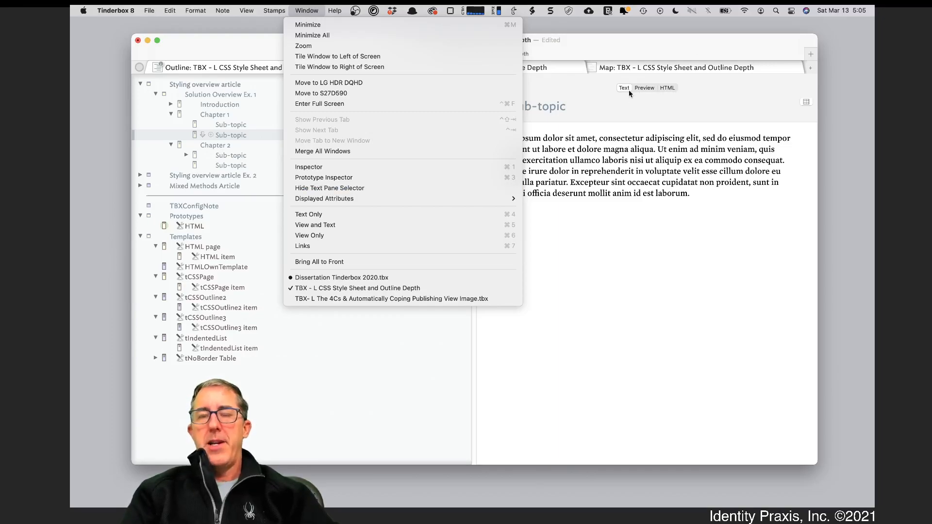
left_click(375, 188)
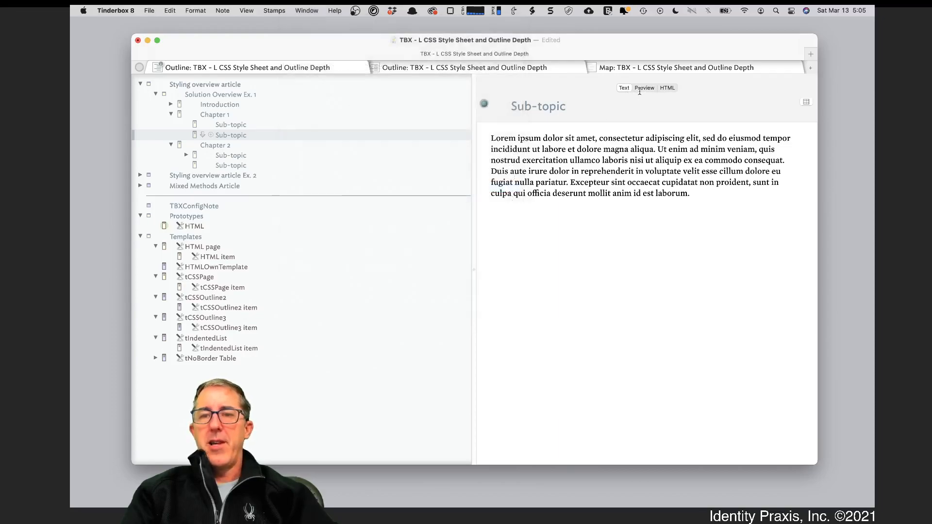
left_click(306, 10)
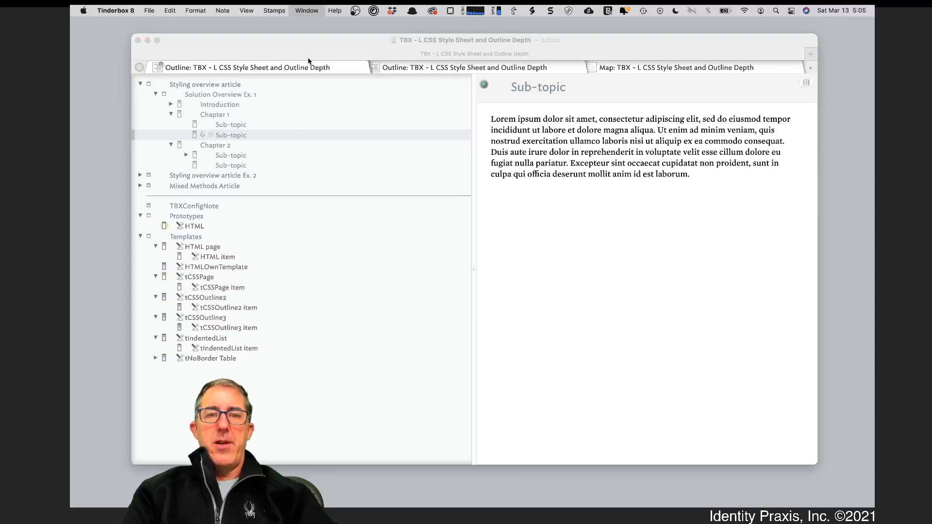
left_click(283, 49)
left_click(305, 10)
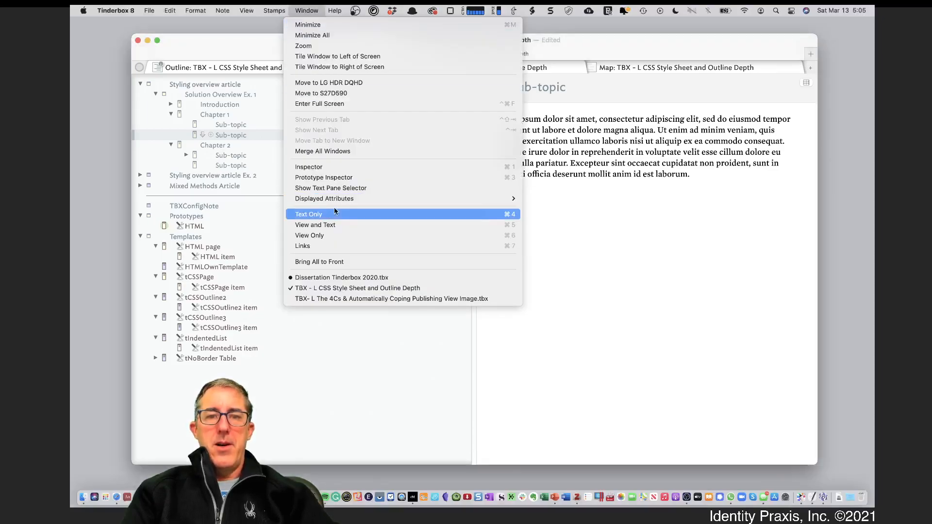
left_click(339, 187)
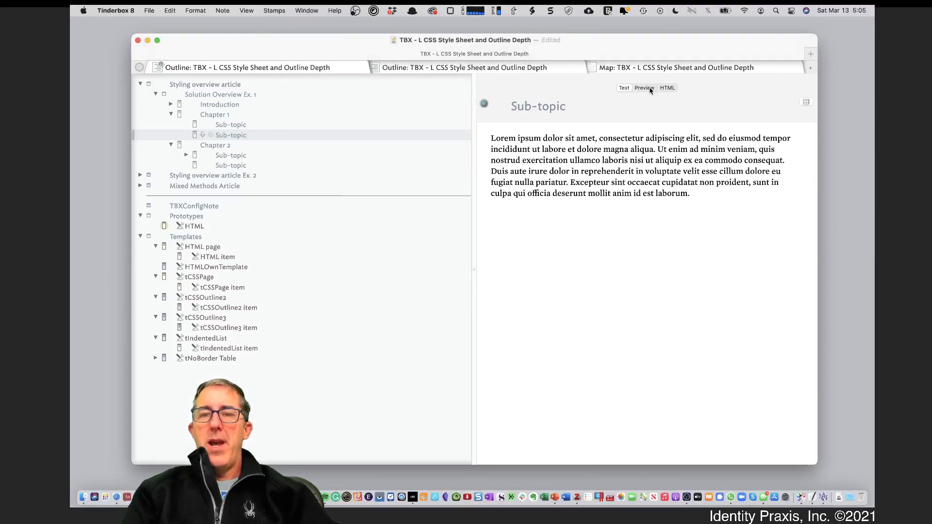
- Look at the Solution Overview Ex. 1 and Introduction notes, preview Chapter 2's last Sub-topic, and open the Export inspector
left_click(224, 95)
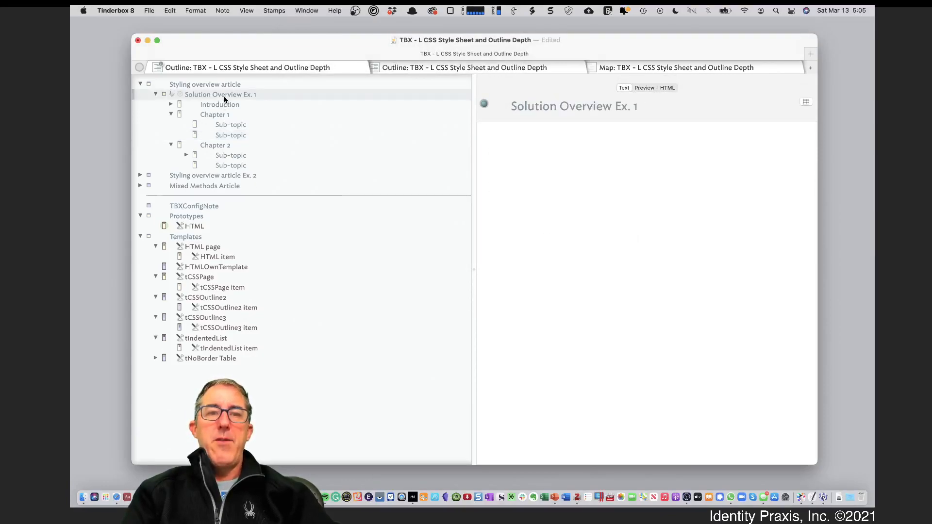
left_click(223, 105)
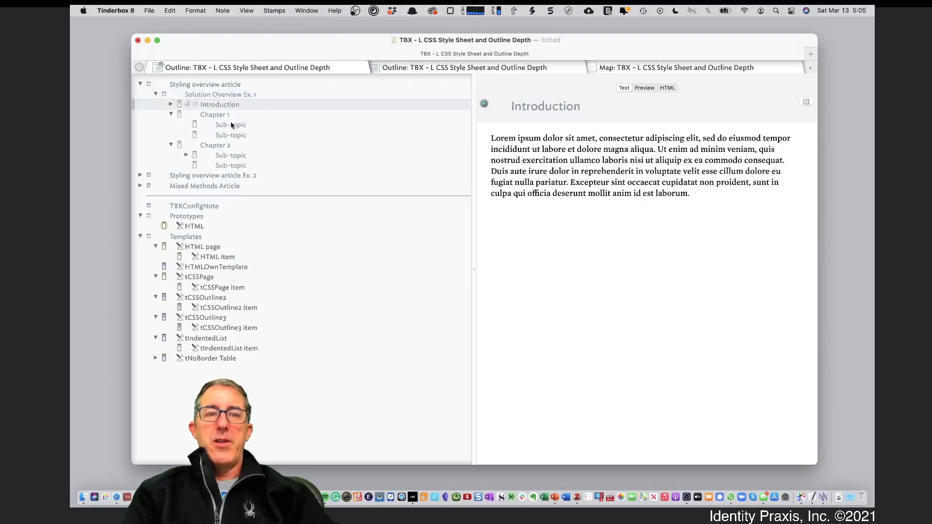
left_click(224, 166)
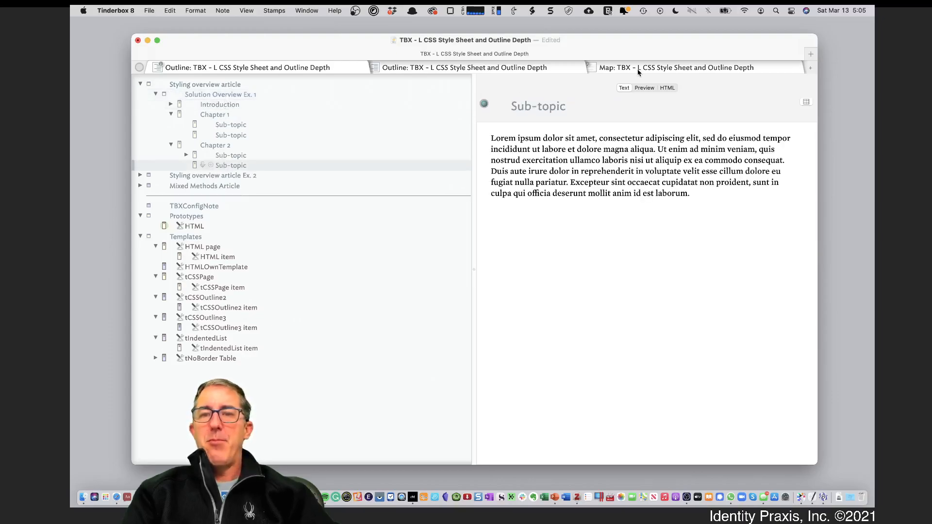
left_click(648, 88)
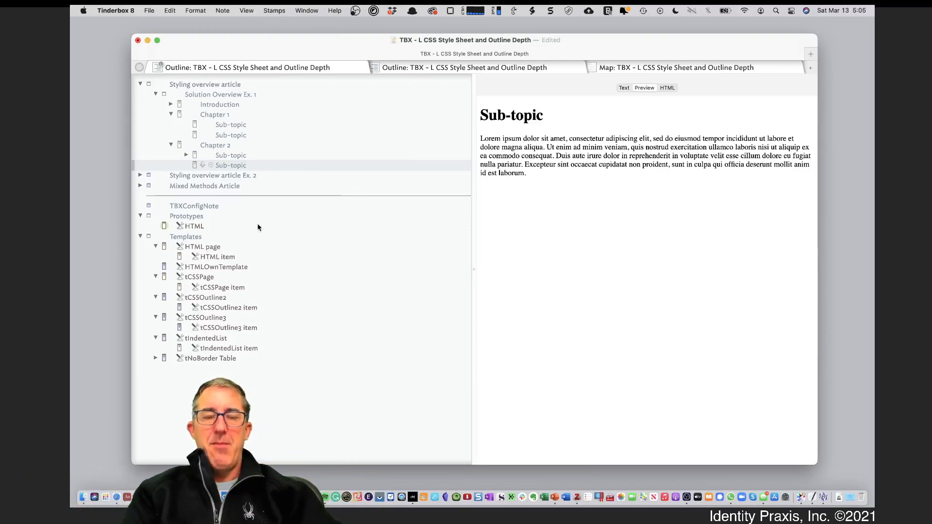
key("super+1")
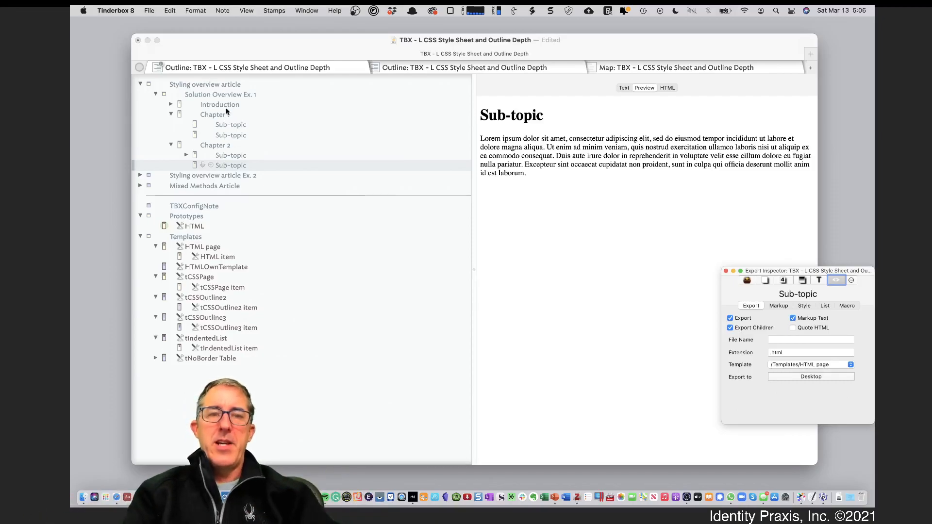
- Preview the Styling overview article note and read through its exported headings and paragraphs
left_click(212, 85)
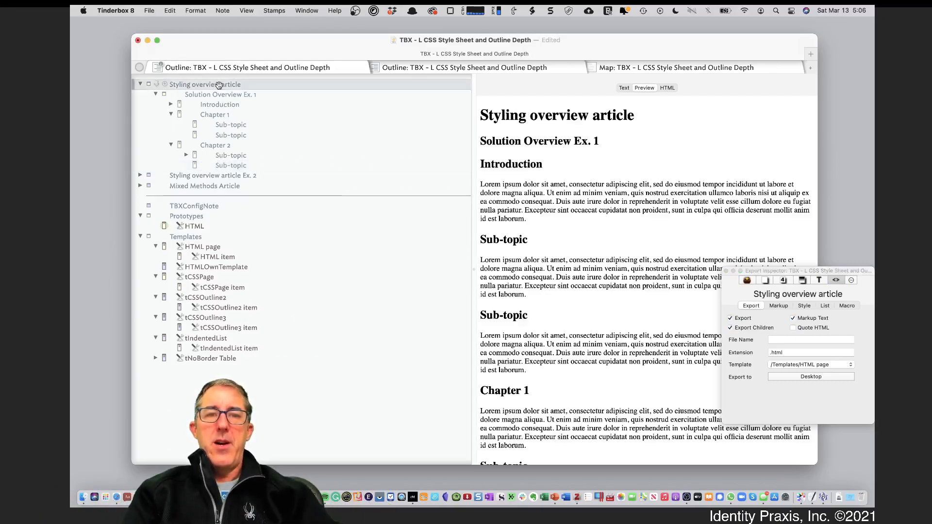
scroll(574, 218, "down", 2)
scroll(574, 218, "down", 10)
scroll(574, 218, "up", 10)
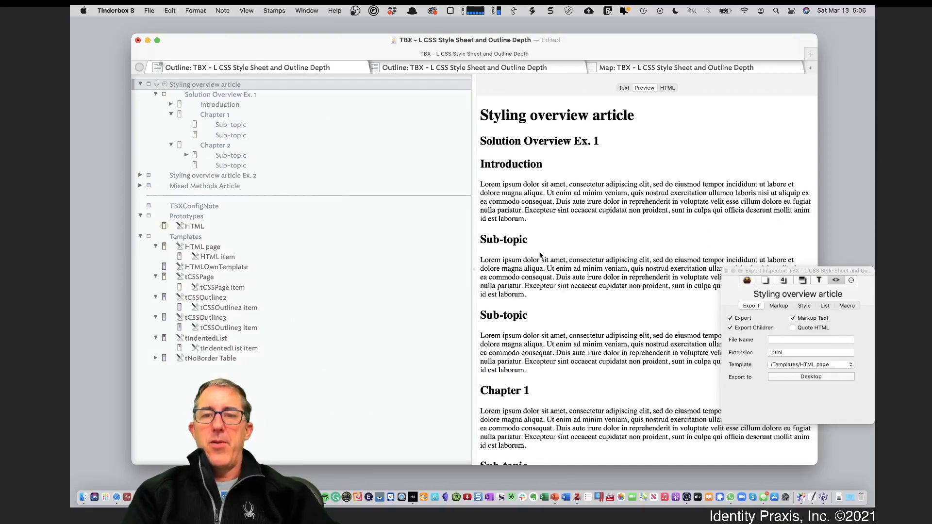
left_click_drag(510, 147, 587, 265)
left_click(554, 333)
scroll(554, 333, "down", 10)
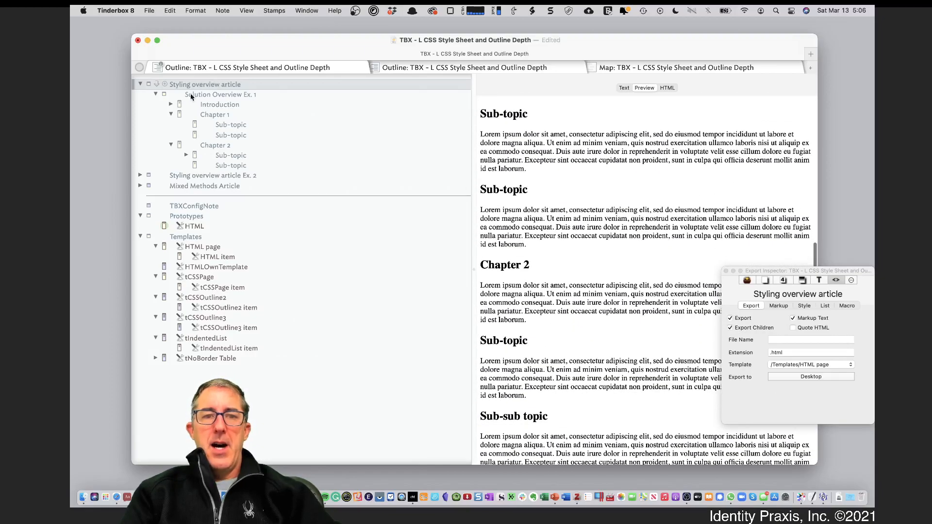
- Expand the Introduction note in the outline and compare the outline levels with the previewed headings
left_click(171, 104)
scroll(538, 239, "down", 2)
scroll(539, 241, "down", 5)
scroll(528, 314, "up", 5)
scroll(528, 314, "up", 10)
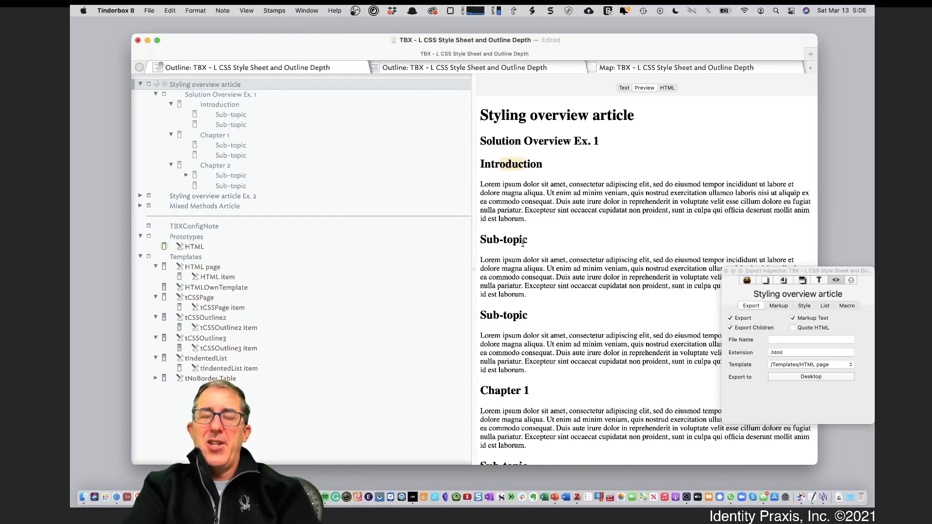
scroll(552, 313, "down", 10)
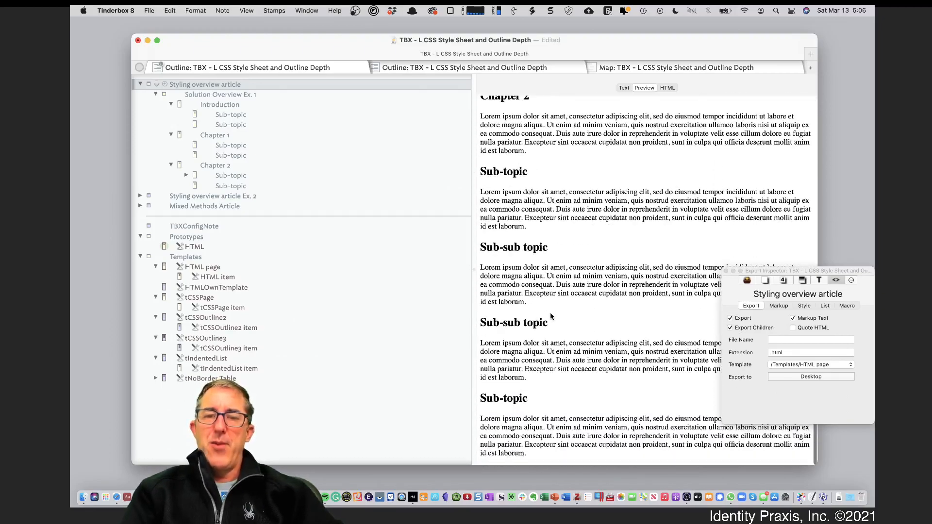
scroll(551, 316, "up", 10)
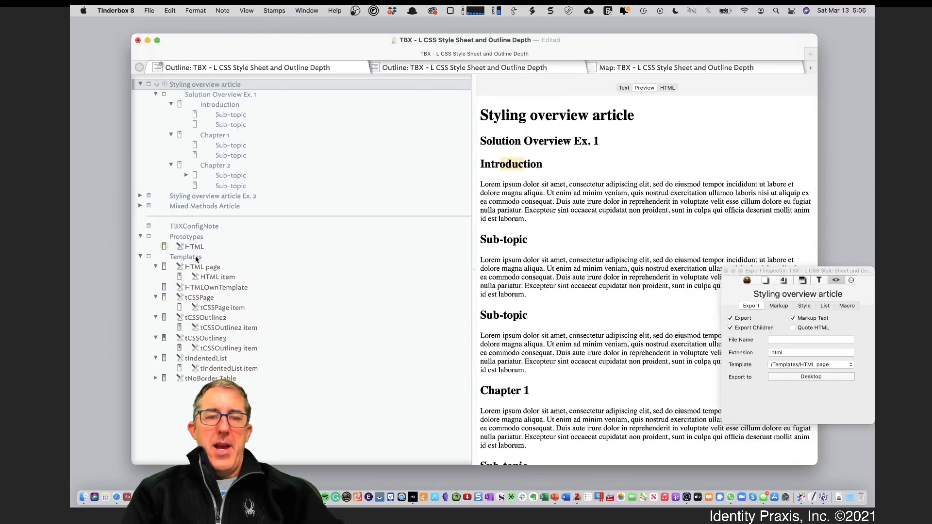
- Examine the HTML page template's head section, h1 title, text code and children reference to HTML item
left_click(198, 267)
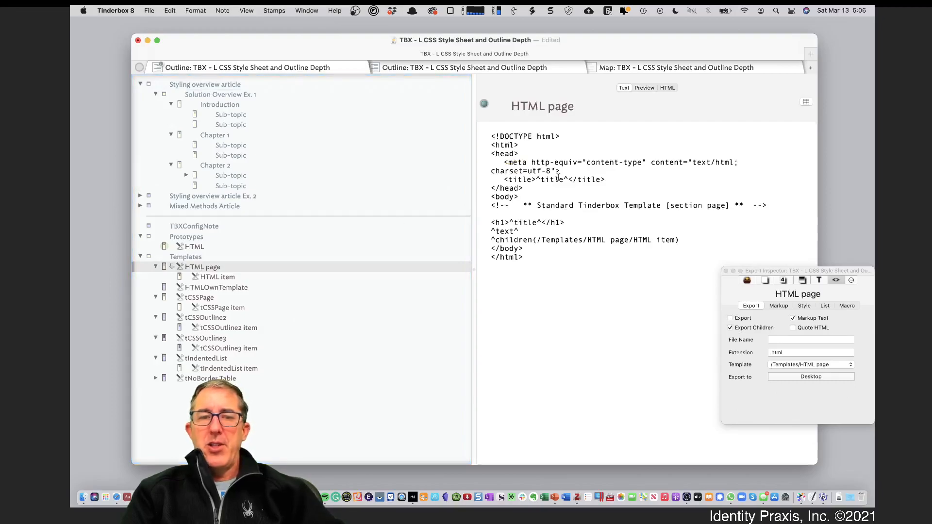
left_click_drag(490, 137, 532, 196)
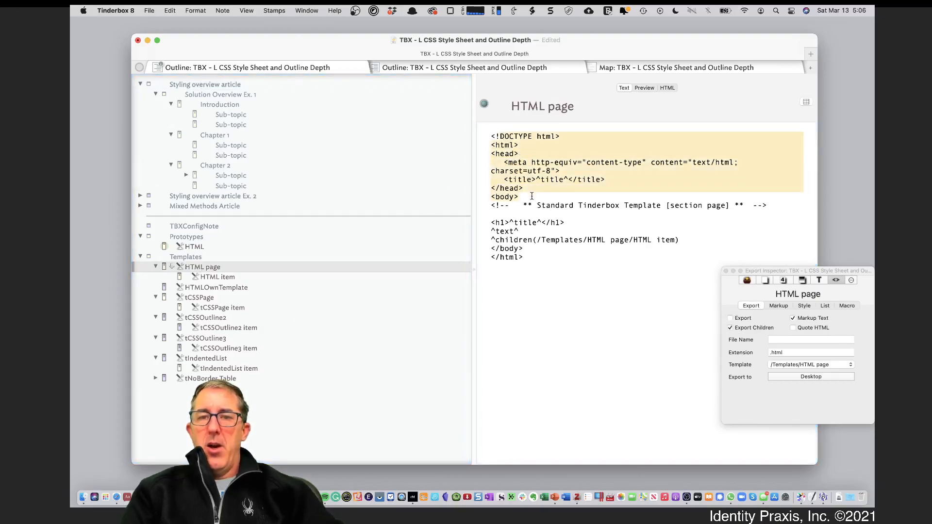
left_click_drag(491, 223, 566, 222)
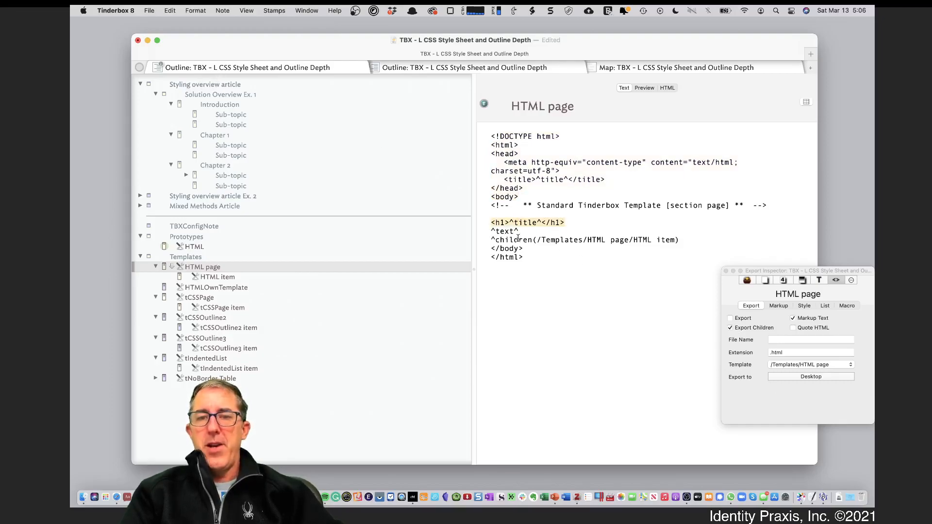
left_click_drag(520, 231, 476, 230)
left_click(490, 240)
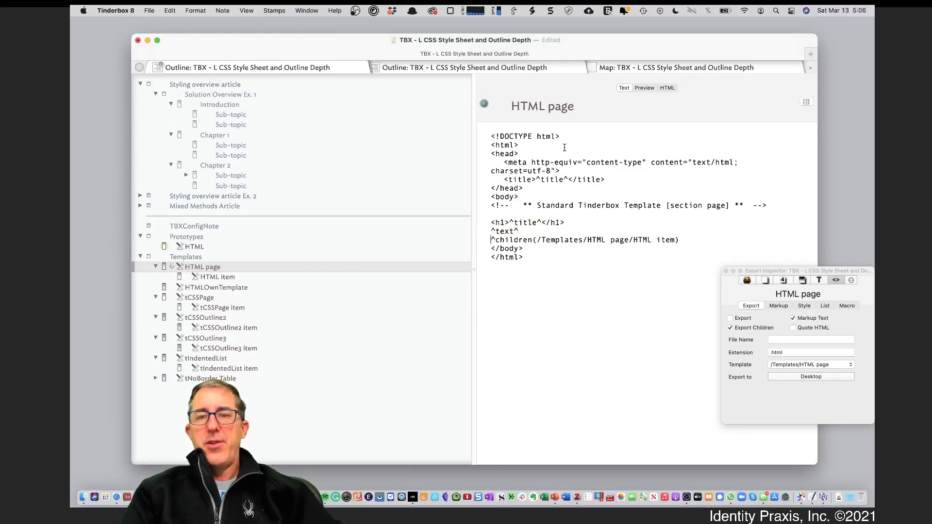
left_click_drag(504, 238, 633, 242)
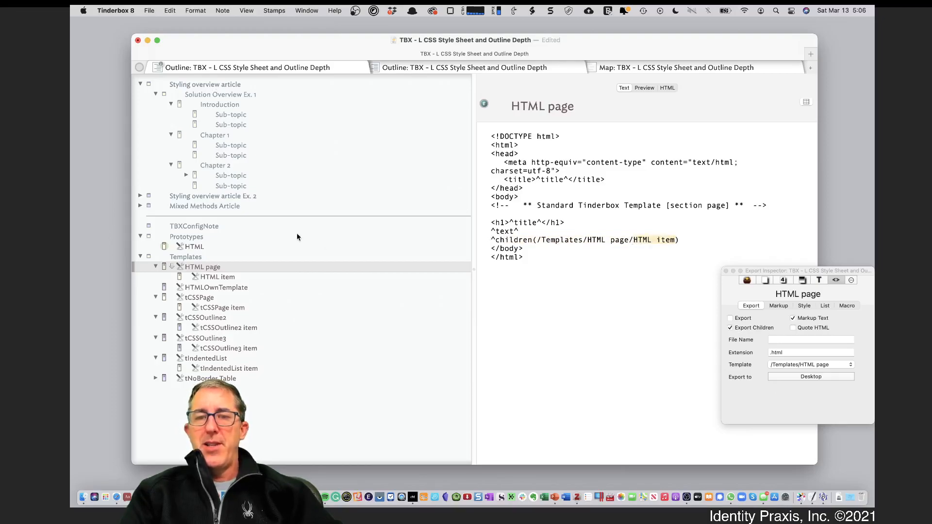
- Examine the HTML item template's h2 title tag and its recursive children code
left_click(214, 278)
left_click(522, 189)
left_click_drag(494, 137, 509, 138)
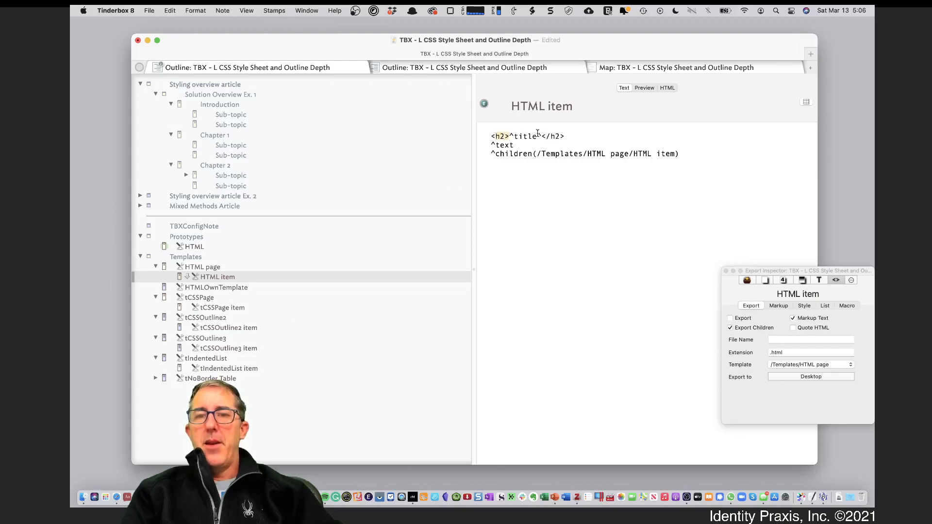
left_click_drag(536, 136, 648, 159)
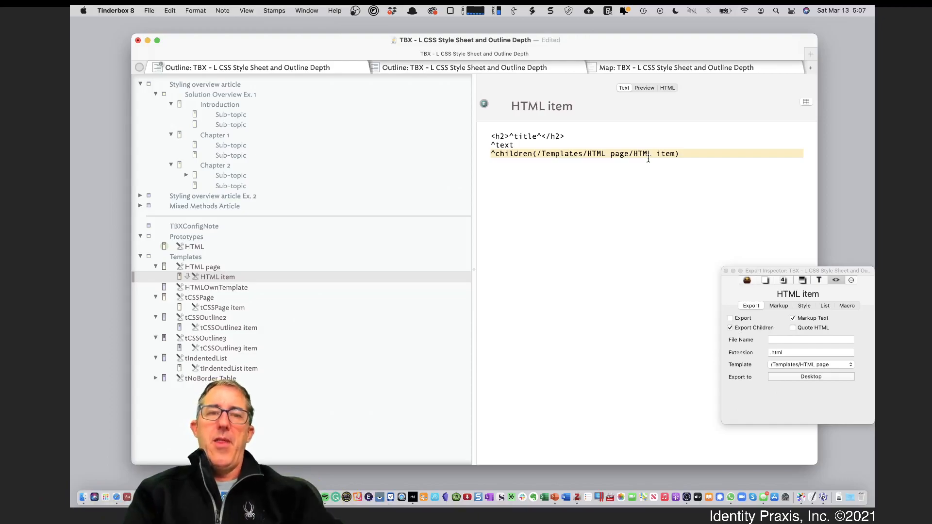
- Return to the Styling overview article note and preview its export from beginning to end
left_click(228, 86)
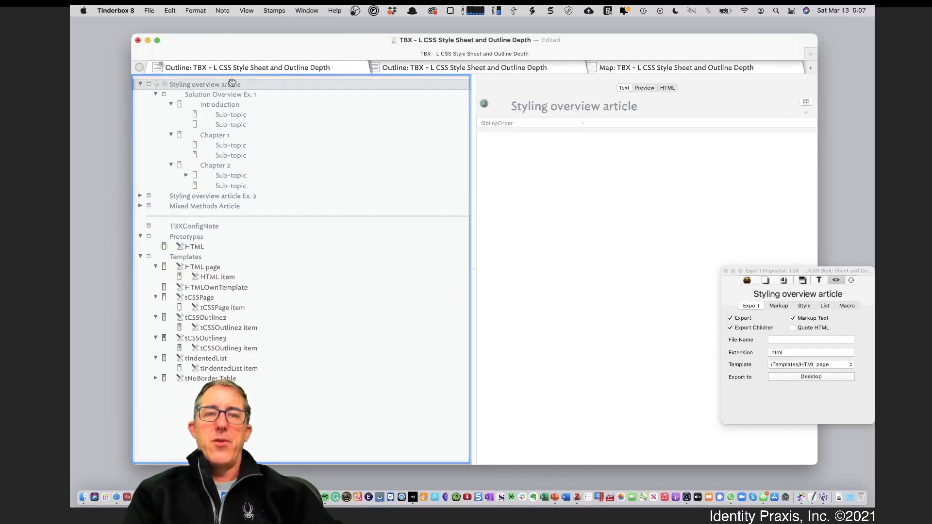
left_click(646, 88)
scroll(621, 364, "down", 10)
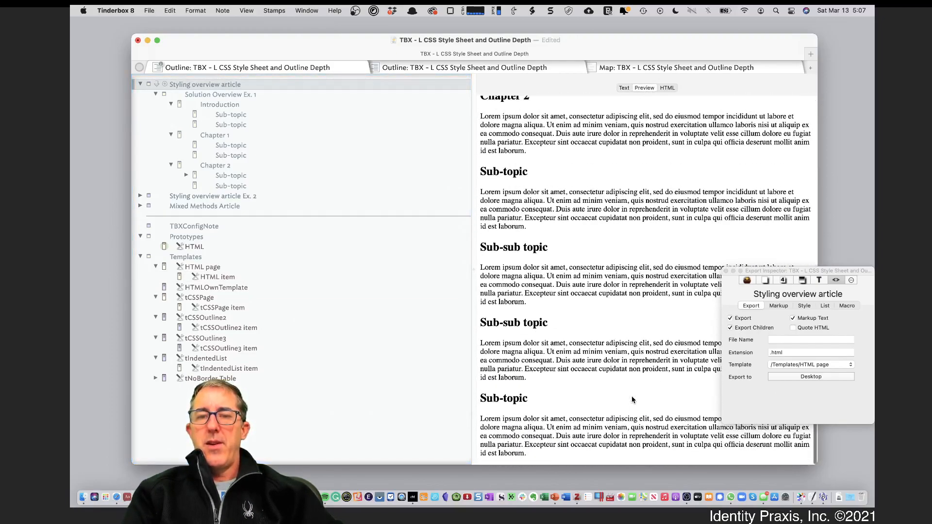
scroll(631, 396, "up", 10)
- View the Styling overview article's exported HTML source, check its h2 tags, and select all the code
left_click(665, 88)
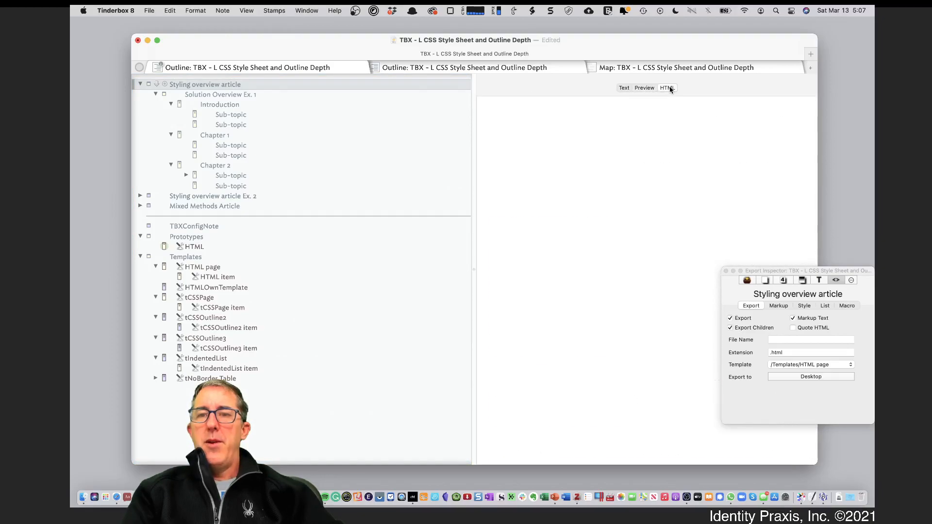
scroll(610, 244, "down", 2)
scroll(611, 244, "down", 1)
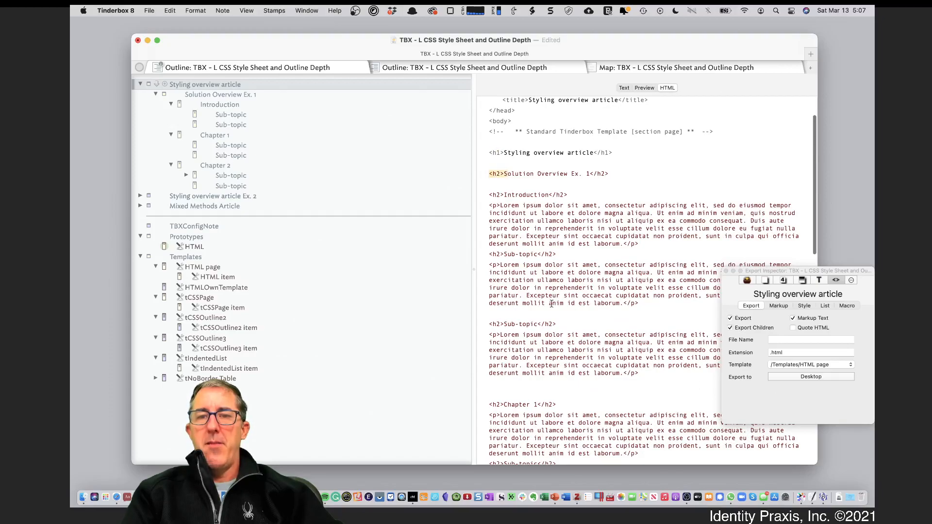
scroll(558, 318, "down", 15)
scroll(557, 318, "up", 15)
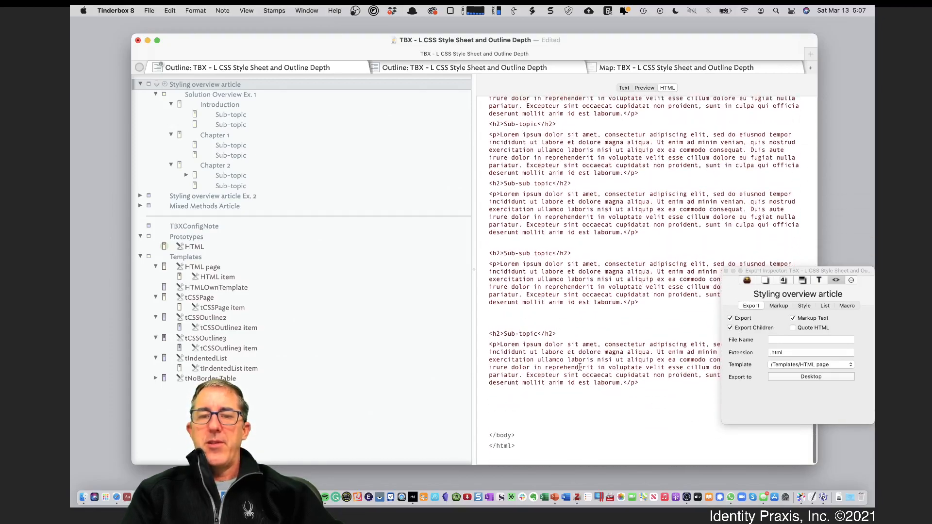
key("super+a")
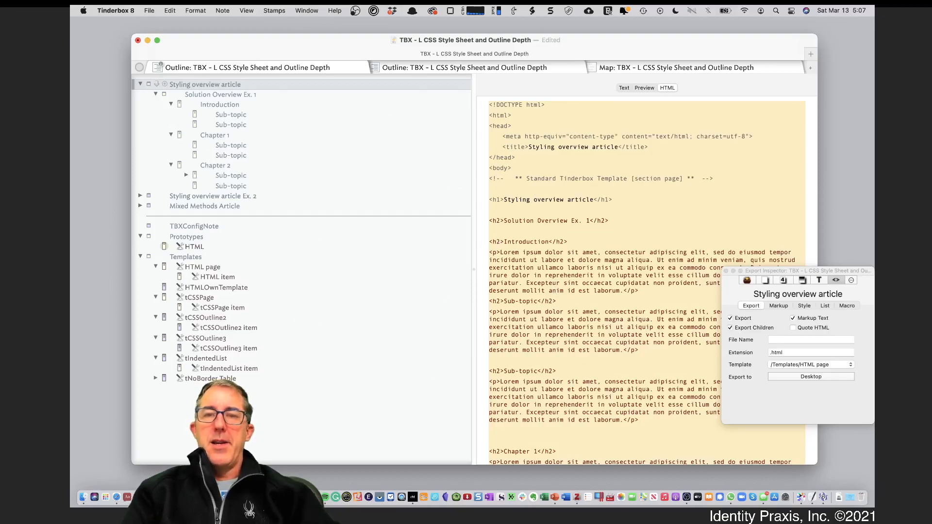
- Review the Styling overview article's rendered preview again and collapse its branch in the outline
left_click(644, 88)
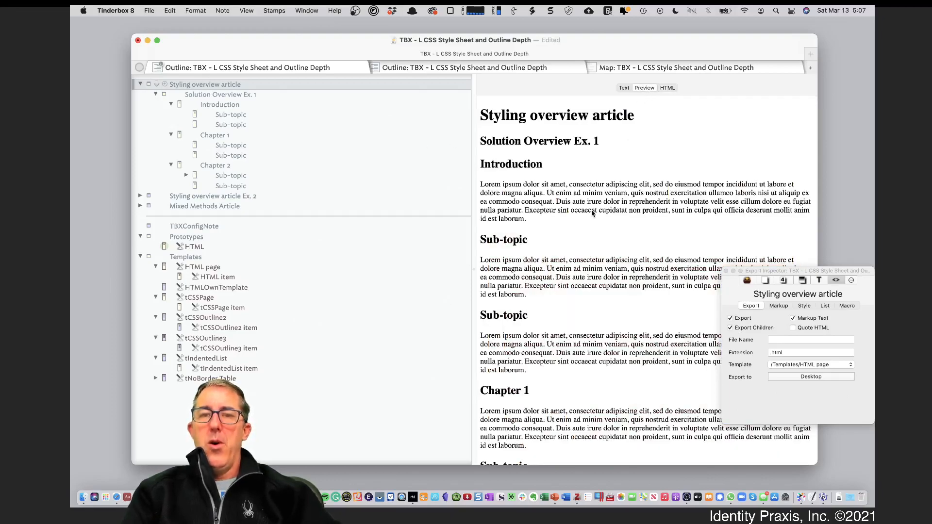
key("super+a")
left_click(586, 230)
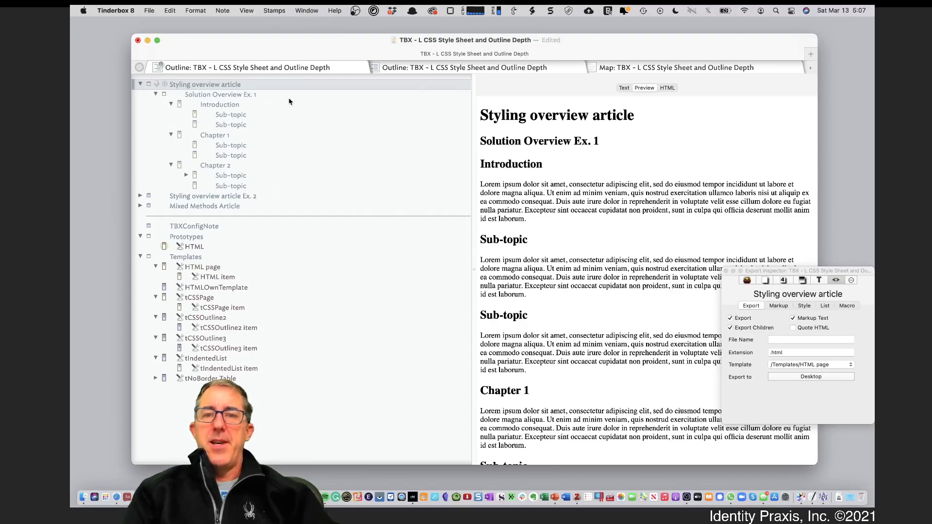
left_click_drag(528, 127, 575, 355)
scroll(575, 355, "down", 10)
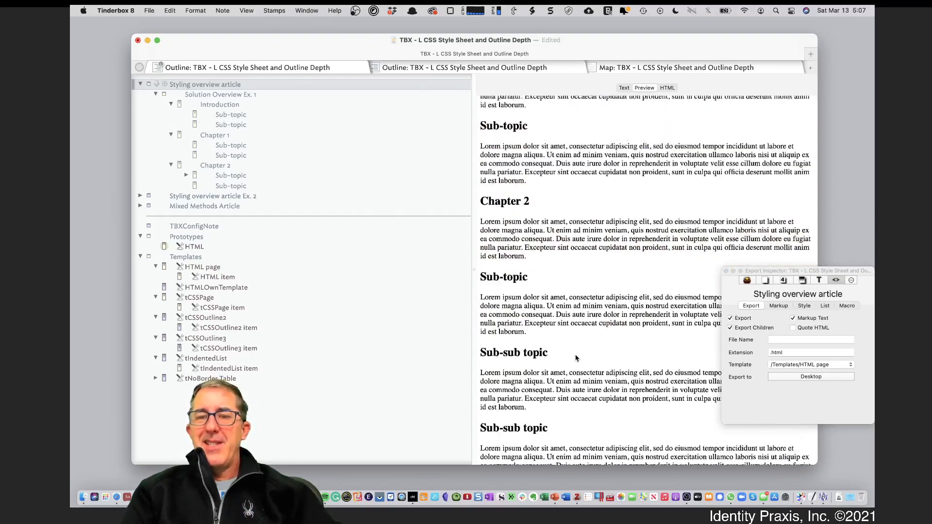
scroll(575, 360, "up", 10)
left_click(546, 194)
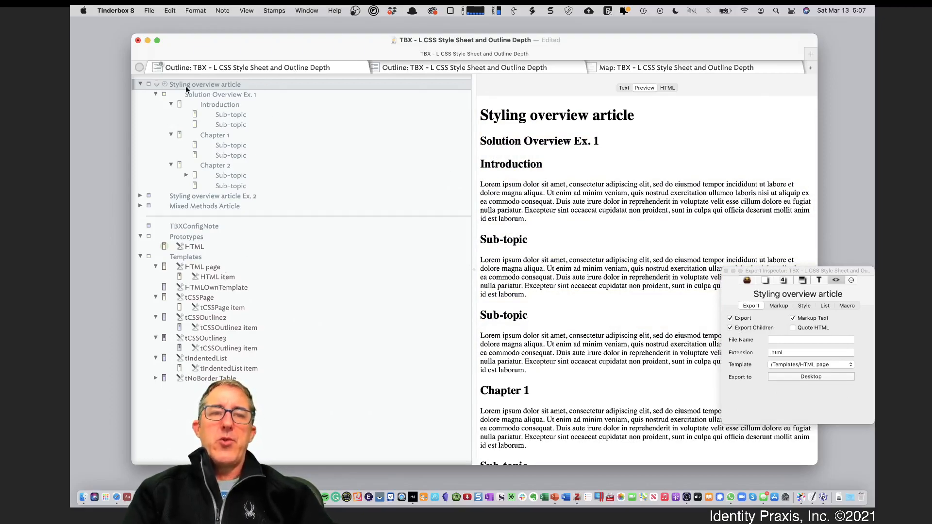
left_click(140, 85)
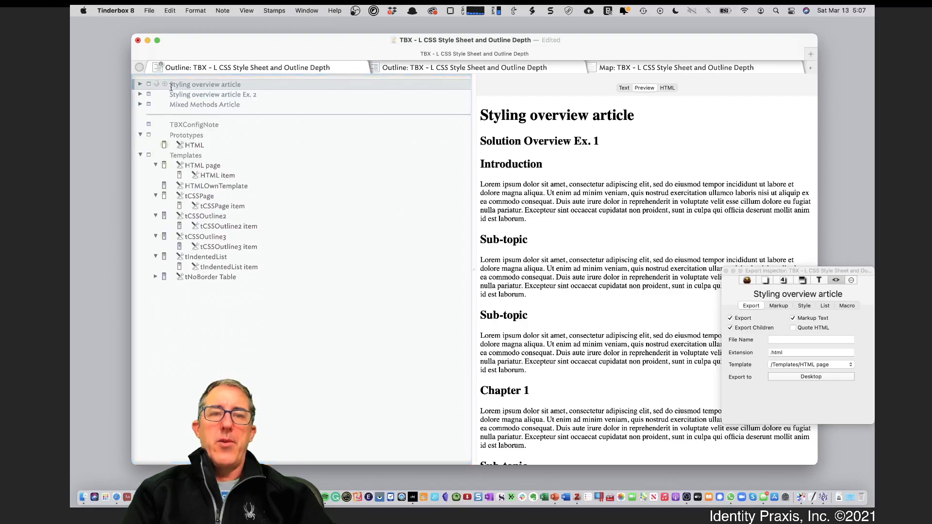
- Set the export template of Styling overview article Ex. 2 to /Templates/tCSSPage and review the rendered preview
left_click(195, 95)
left_click(834, 366)
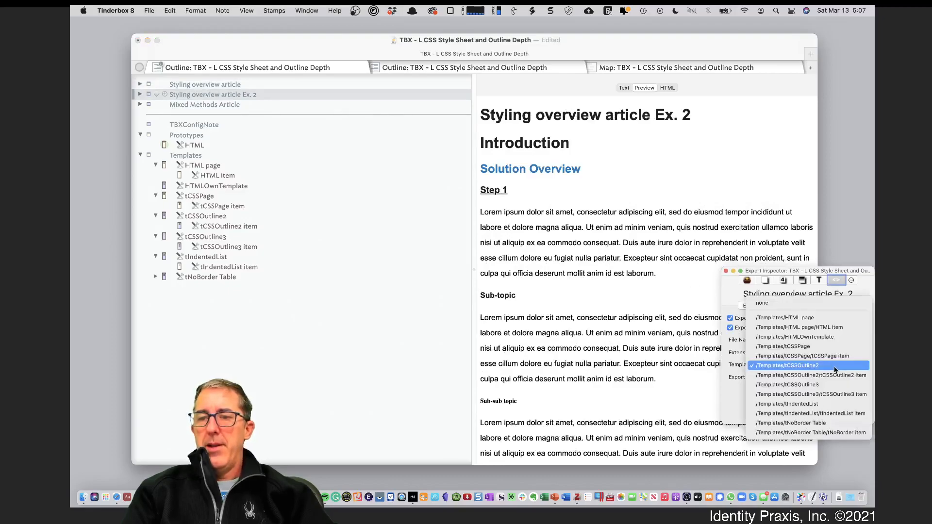
left_click(835, 347)
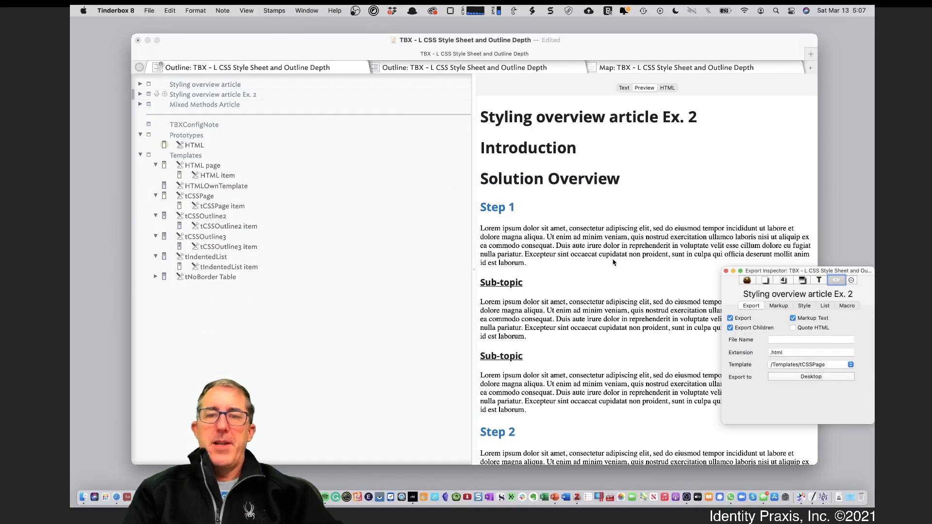
scroll(580, 234, "down", 5)
scroll(580, 235, "up", 5)
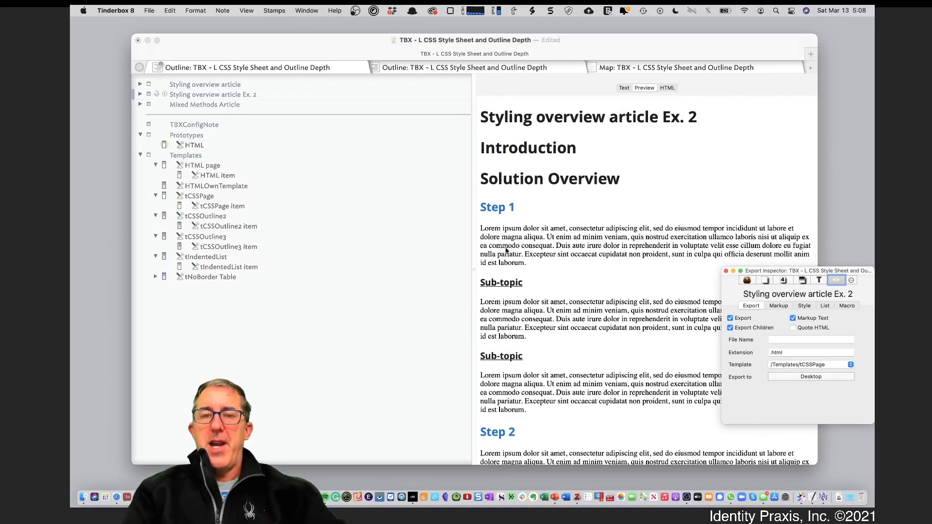
left_click(500, 208)
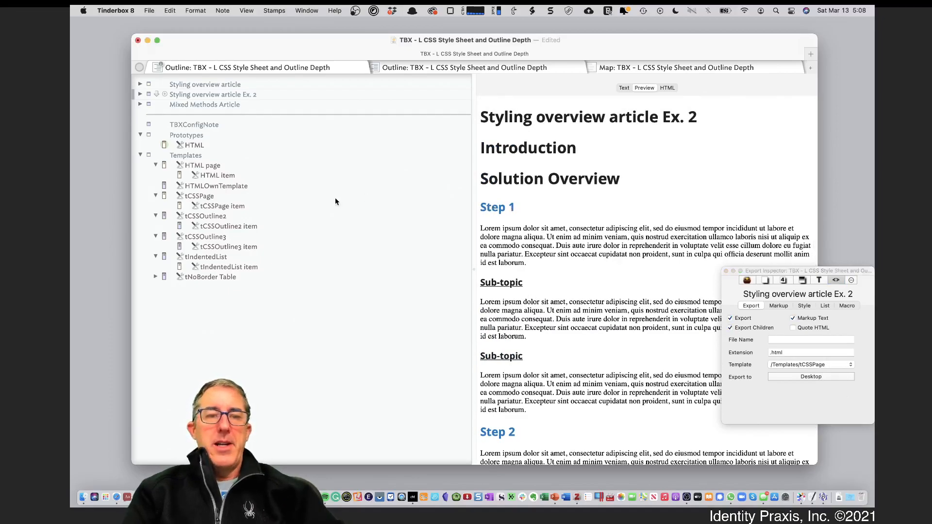
- View the tCSSPage template and its item template, and highlight the CSS style block in tCSSPage
left_click(203, 199)
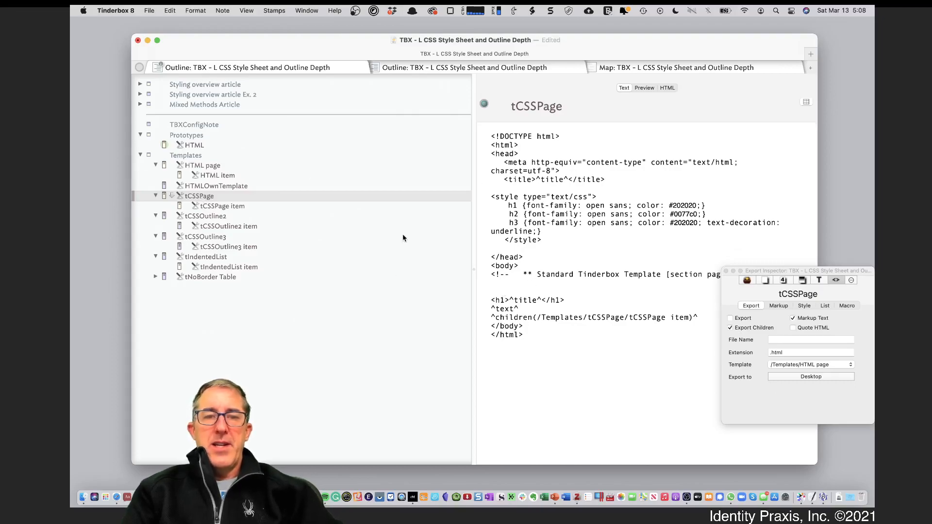
left_click(225, 206)
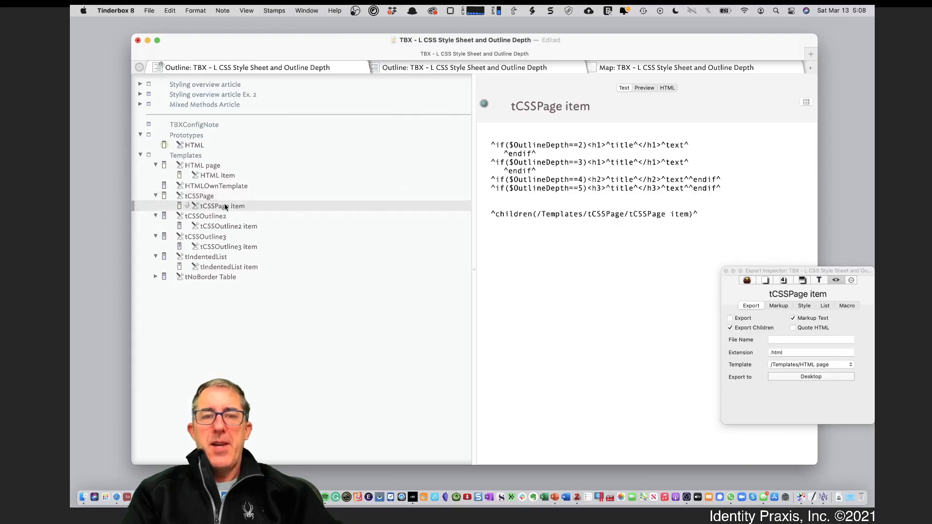
left_click(218, 196)
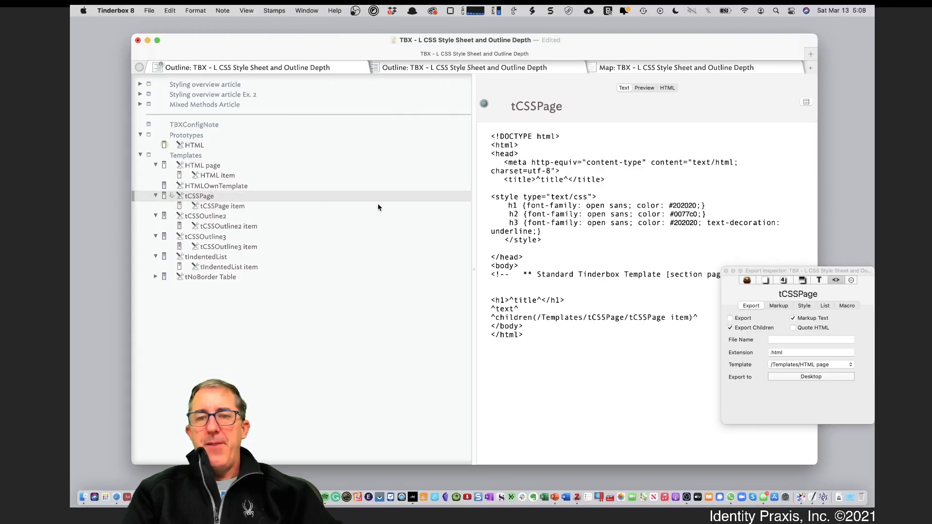
left_click_drag(491, 195, 544, 248)
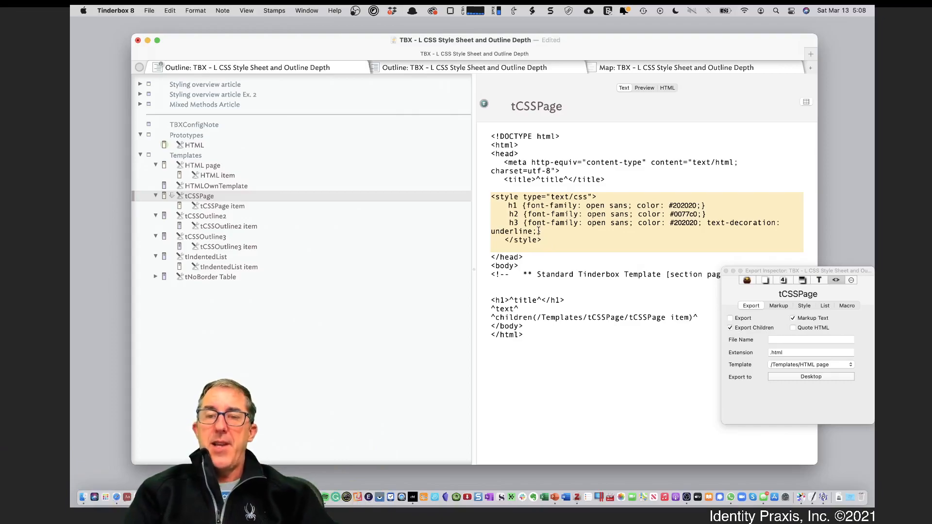
left_click(537, 215)
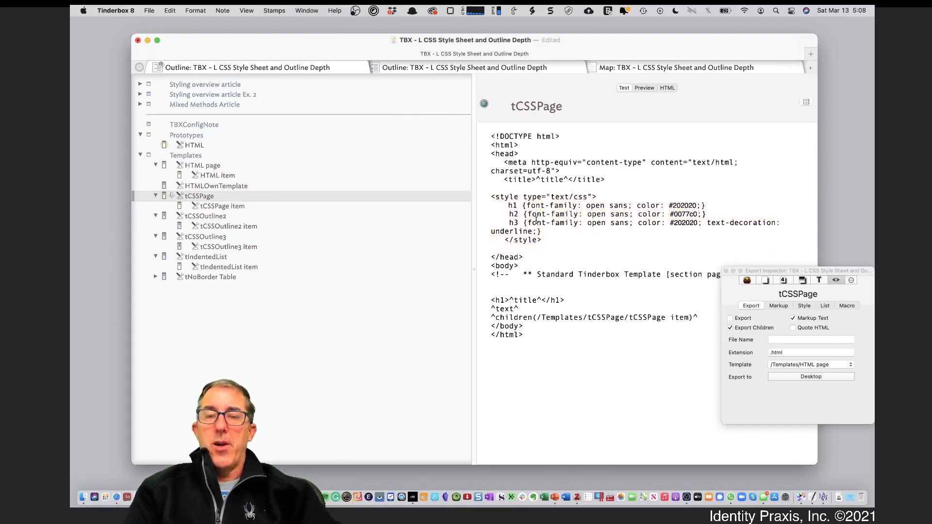
- Examine the font, color and text-decoration settings of the h1, h2 and h3 rules in tCSSPage
triple_click(508, 206)
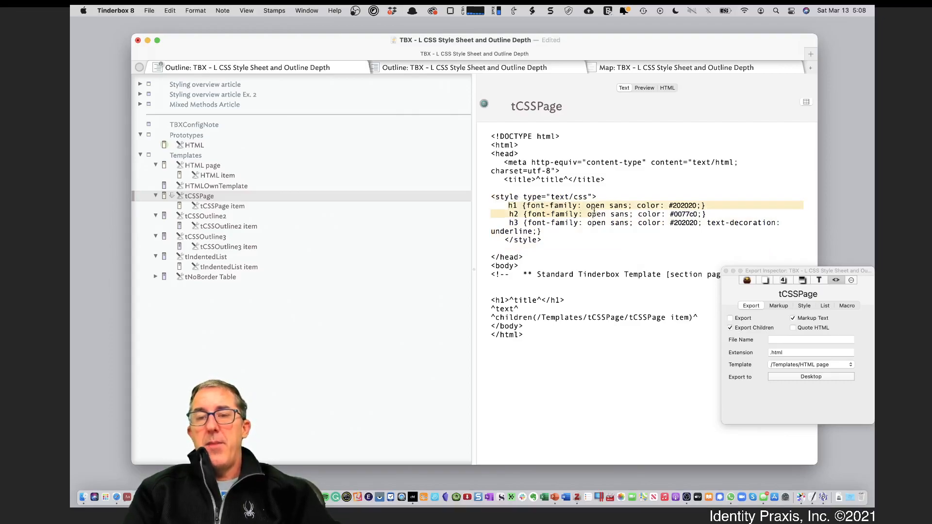
left_click(688, 206)
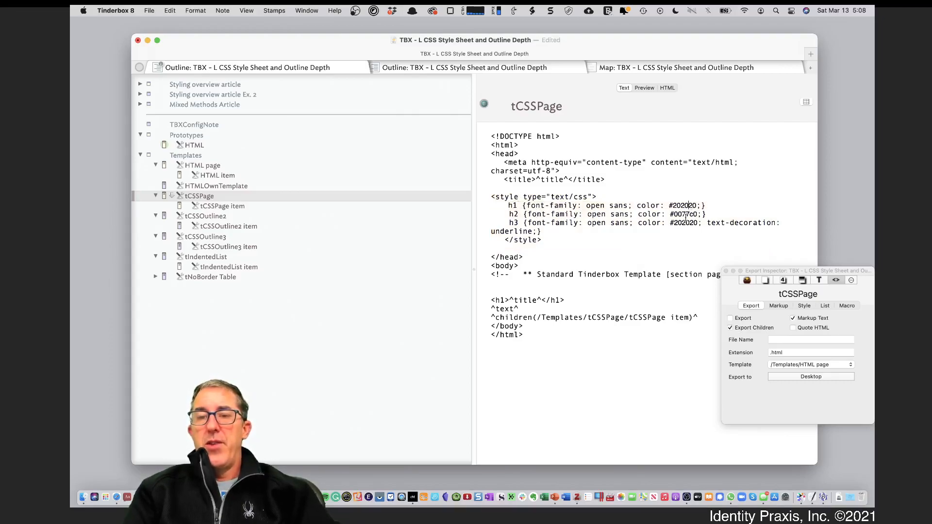
left_click_drag(536, 206, 573, 209)
left_click(686, 214)
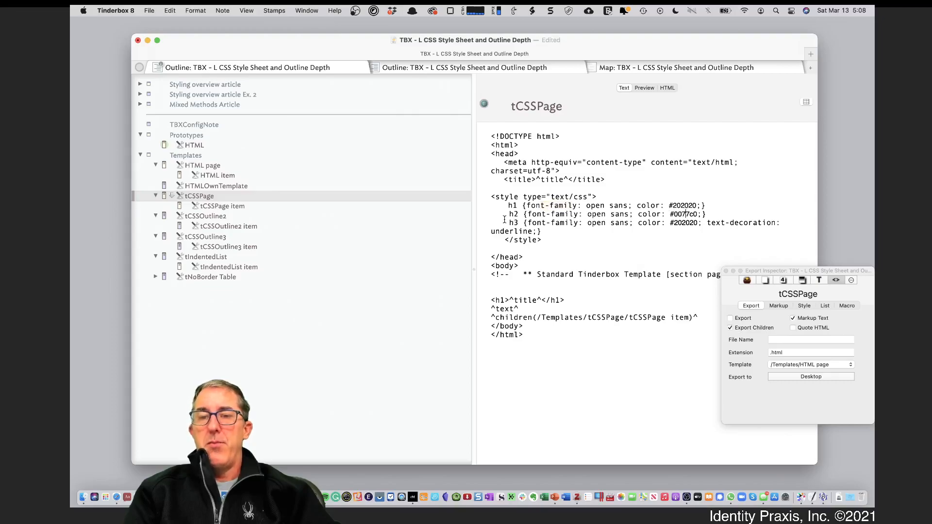
left_click_drag(523, 224, 685, 228)
left_click(687, 223)
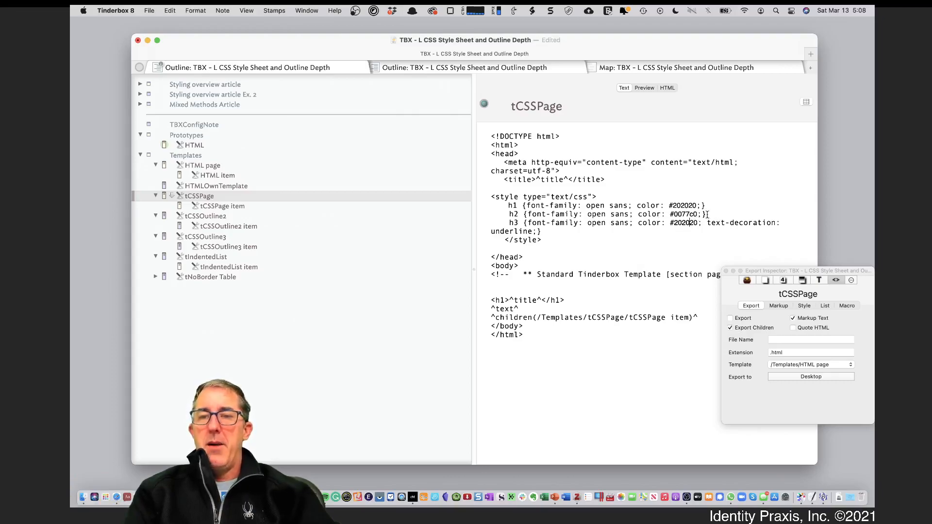
left_click_drag(707, 222, 537, 231)
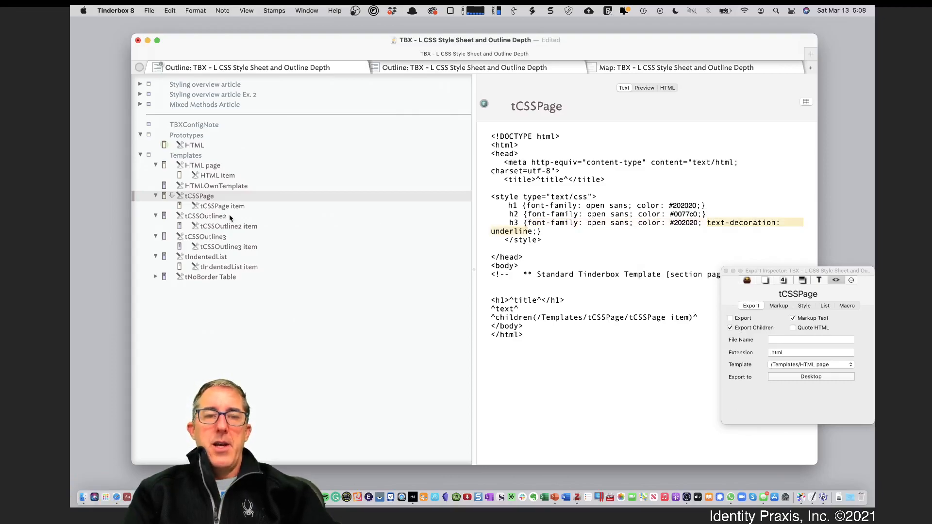
- Compare the heading styles in tCSSPage with the tCSSPage item code, highlighting its OutlineDepth==2 condition
left_click(242, 208)
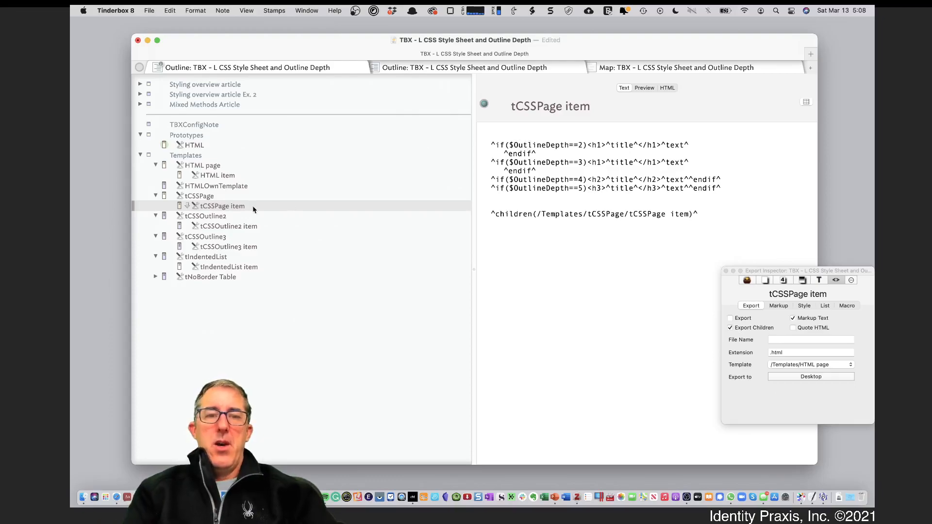
left_click(240, 199)
left_click(515, 203)
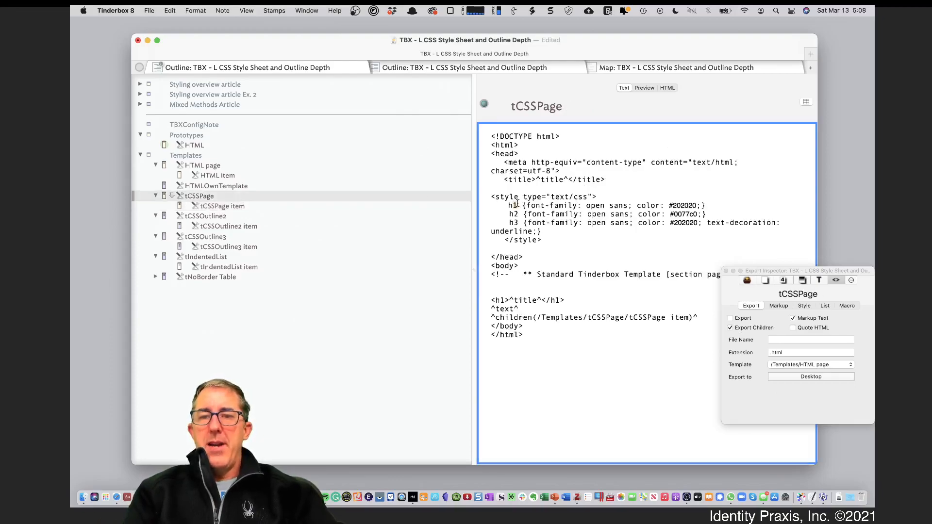
double_click(509, 212)
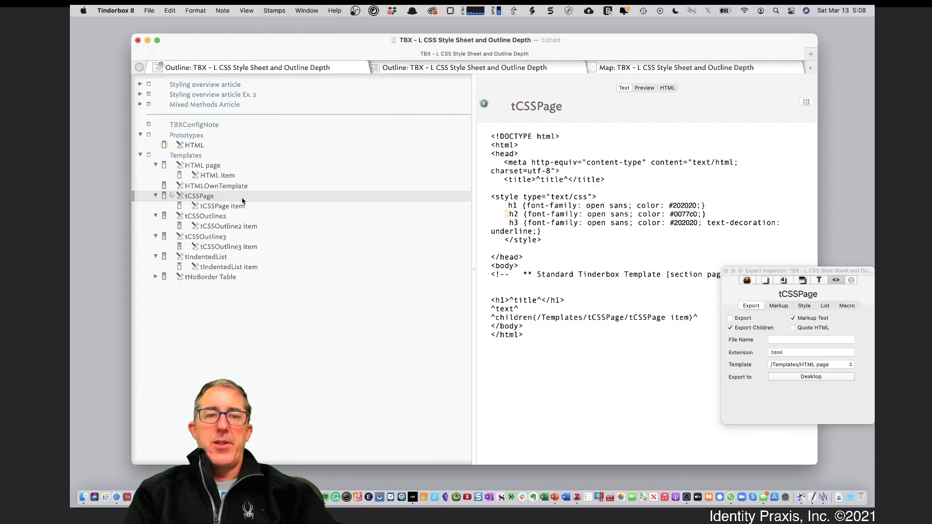
left_click(225, 206)
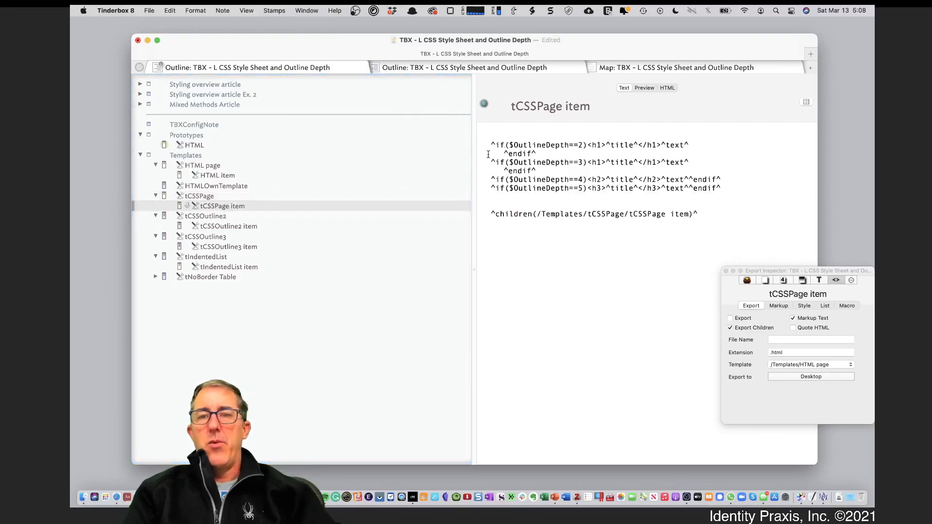
left_click_drag(510, 145, 584, 145)
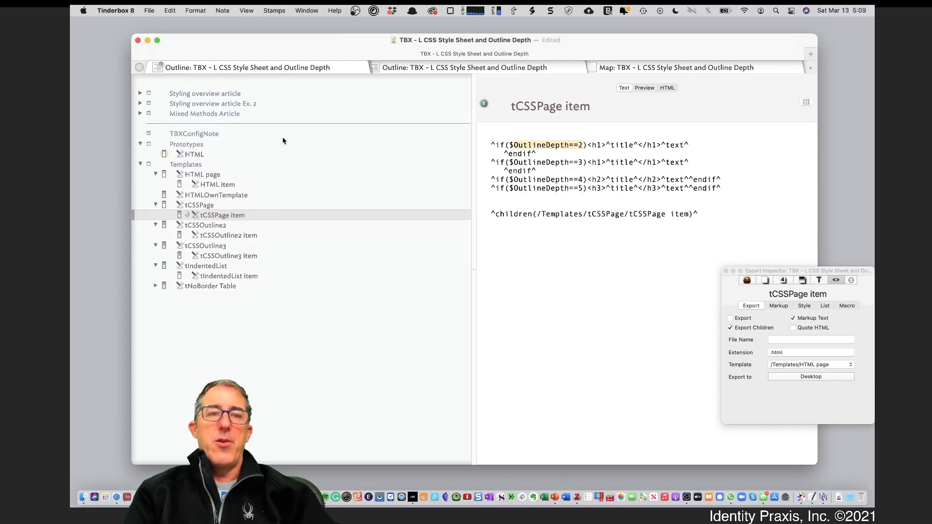
- Expand the Styling overview article Ex. 2 branch in the outline and show the article's rendered preview
left_click(140, 94)
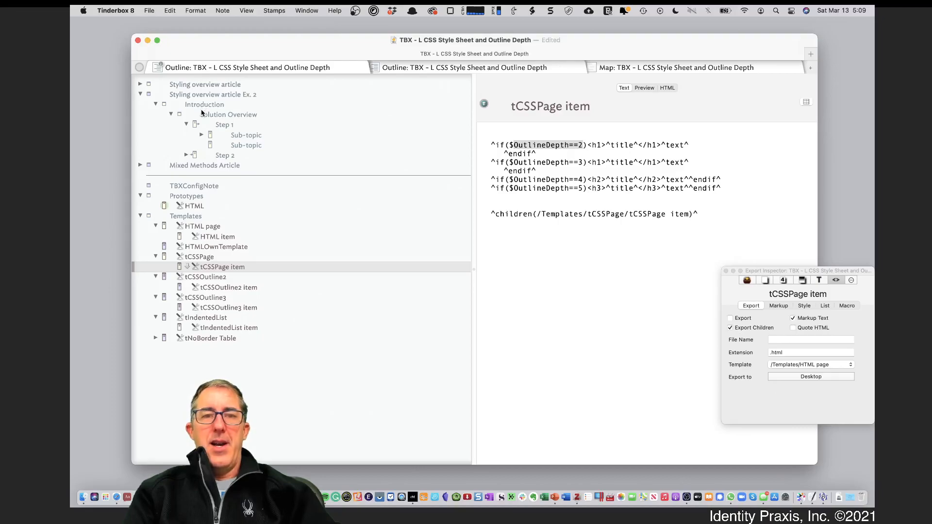
left_click(219, 95)
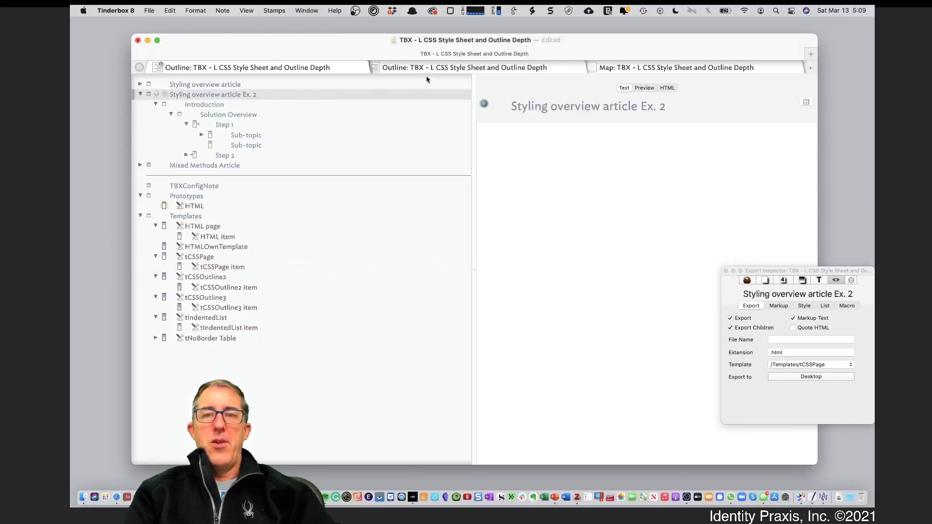
left_click(644, 88)
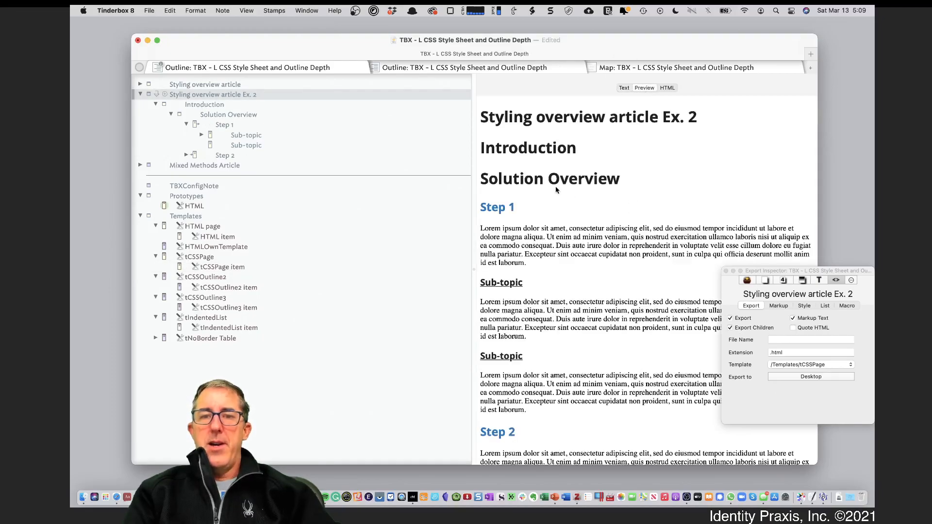
- Examine the h1, h2 and h3 tags throughout the exported HTML source of Styling overview article Ex. 2
left_click(669, 88)
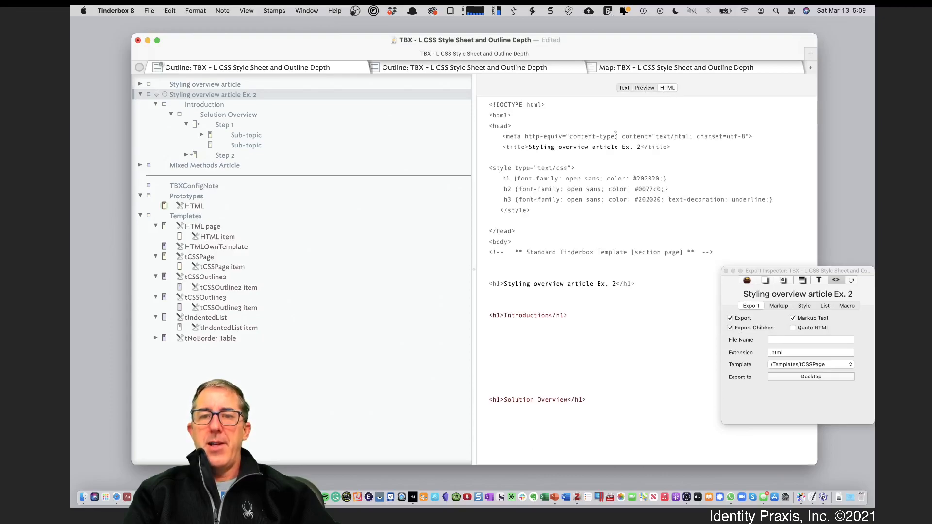
scroll(558, 279, "down", 3)
left_click_drag(501, 246, 522, 247)
scroll(521, 330, "down", 9)
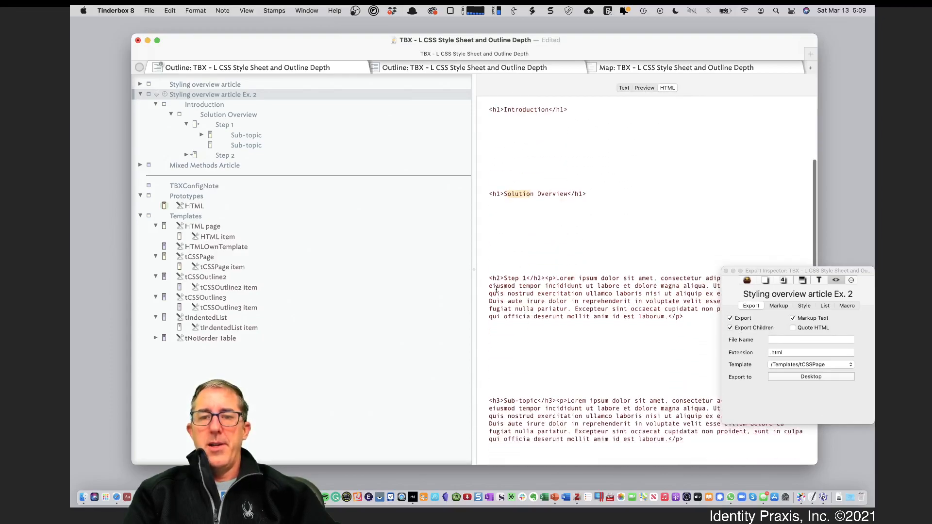
scroll(528, 325, "down", 8)
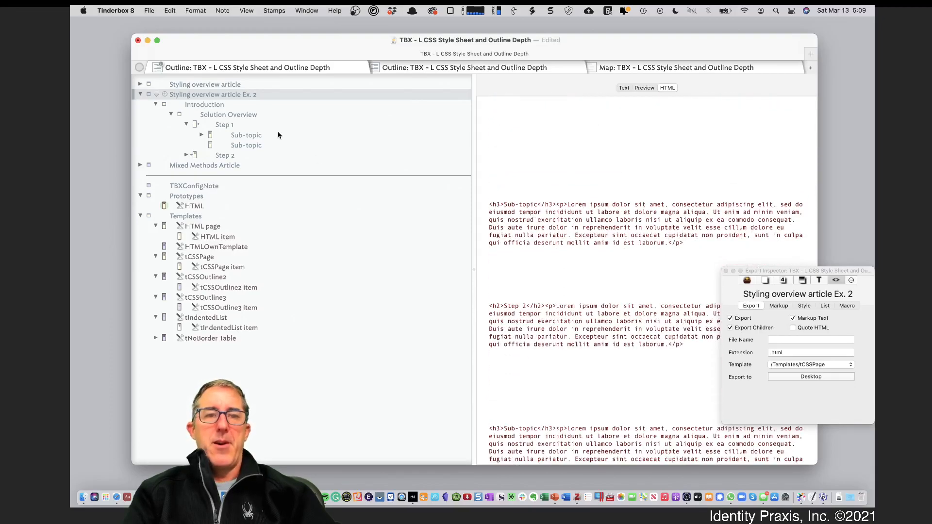
- Demote Styling overview article Ex. 2 one outline level to check its refreshed preview, and promote it back
left_click(230, 96)
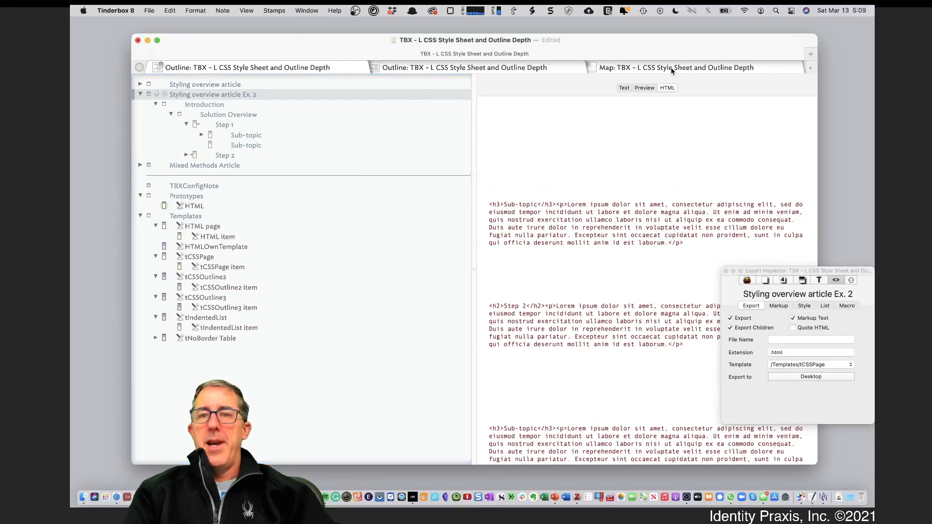
left_click(637, 89)
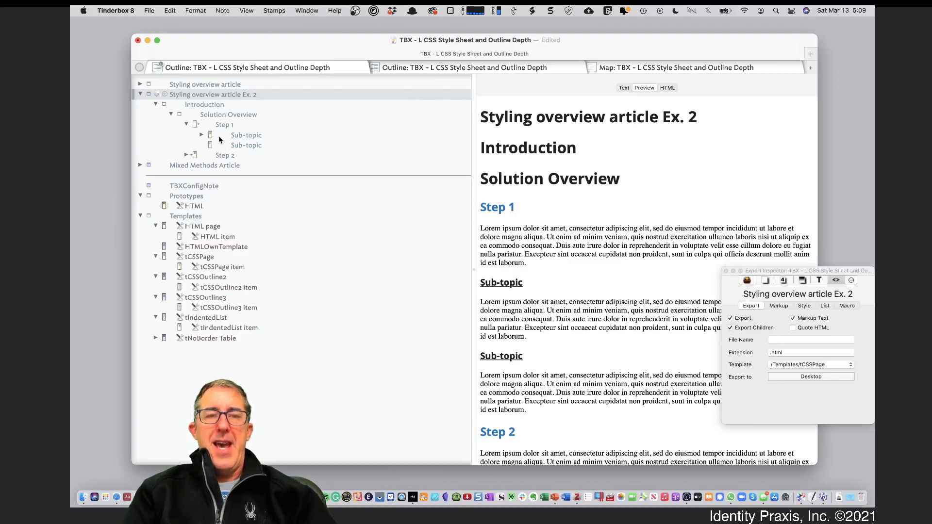
key("Tab")
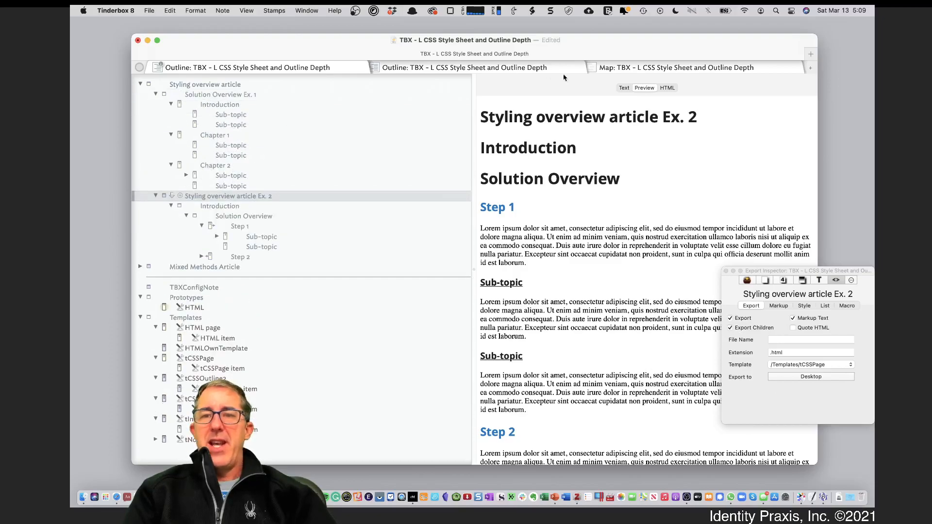
left_click(634, 88)
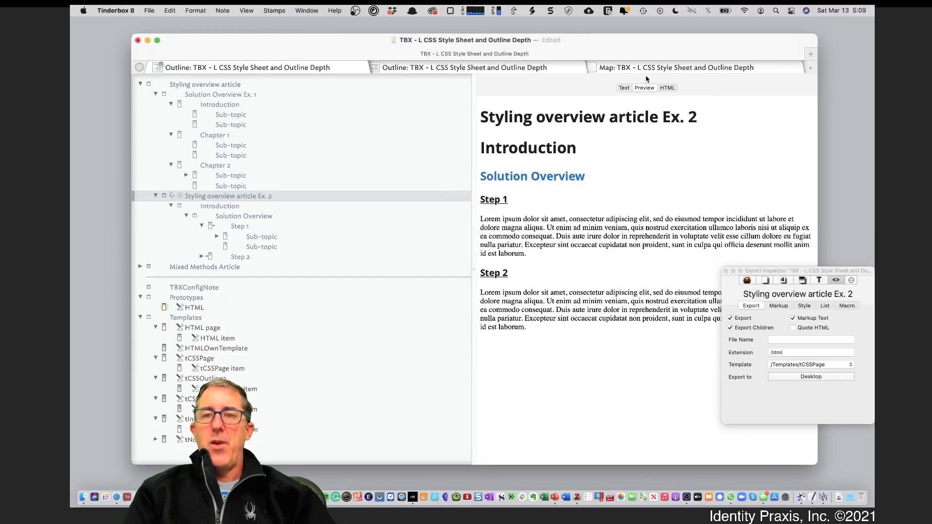
key("shift+Tab")
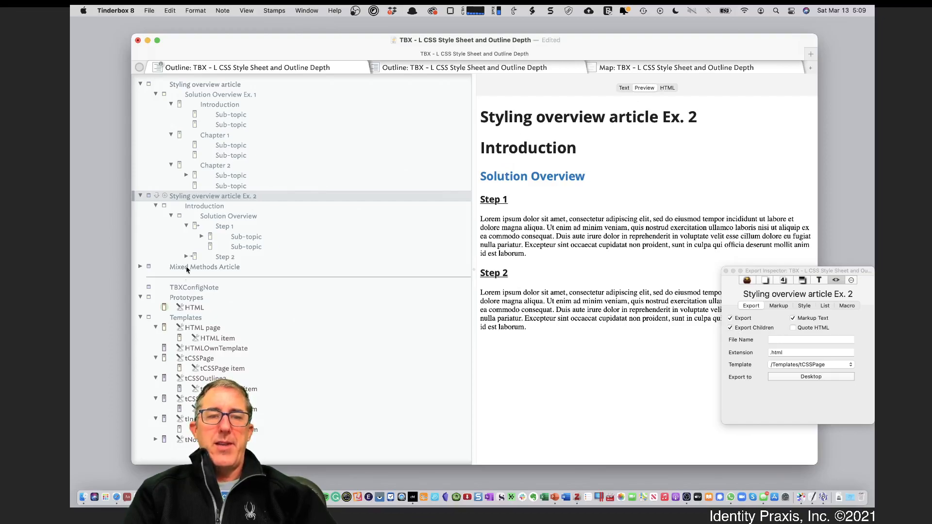
- Revisit the tCSSPage template and highlight the outline depth conditions in its item template
left_click(205, 362)
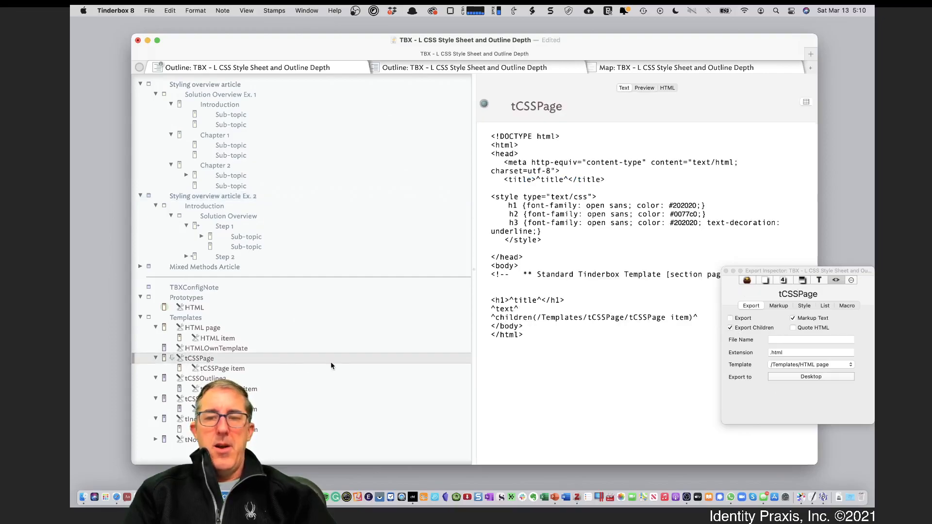
left_click(250, 371)
left_click_drag(514, 152, 536, 188)
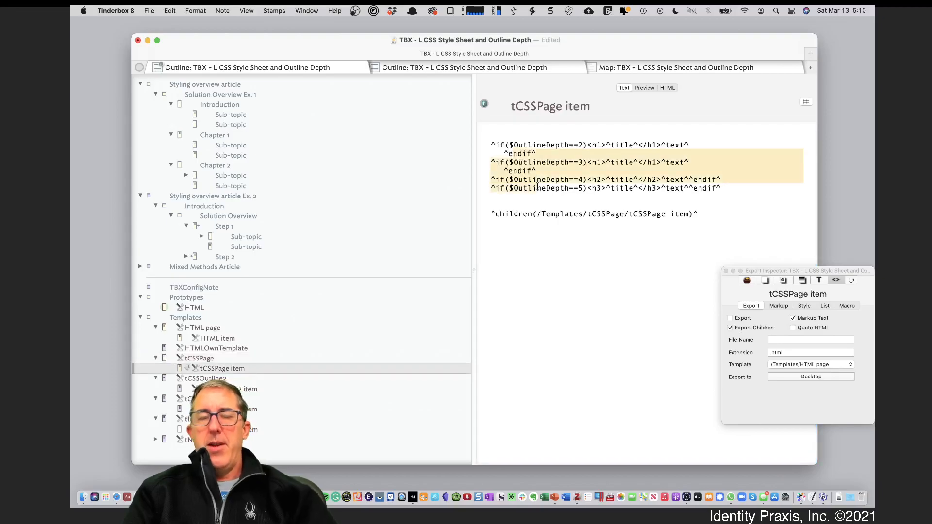
- Walk through the levels of Styling overview article Ex. 2 from the article down to Sub-topic, and reselect the article
left_click(181, 196)
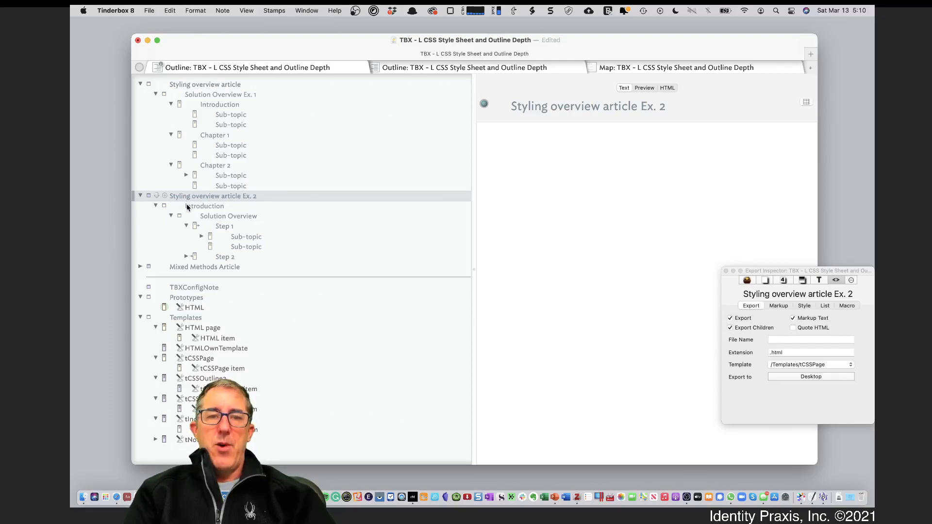
left_click(190, 208)
left_click(218, 217)
left_click(225, 227)
left_click(238, 238)
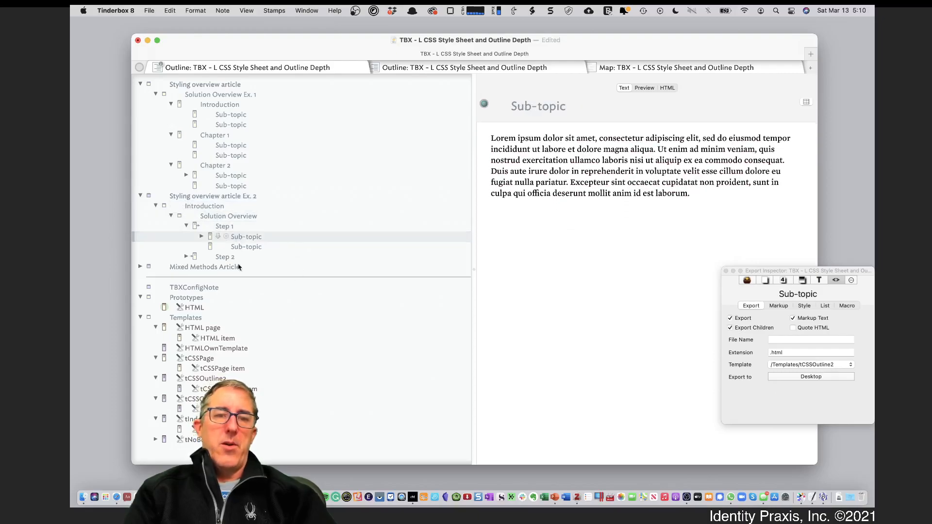
left_click(185, 197)
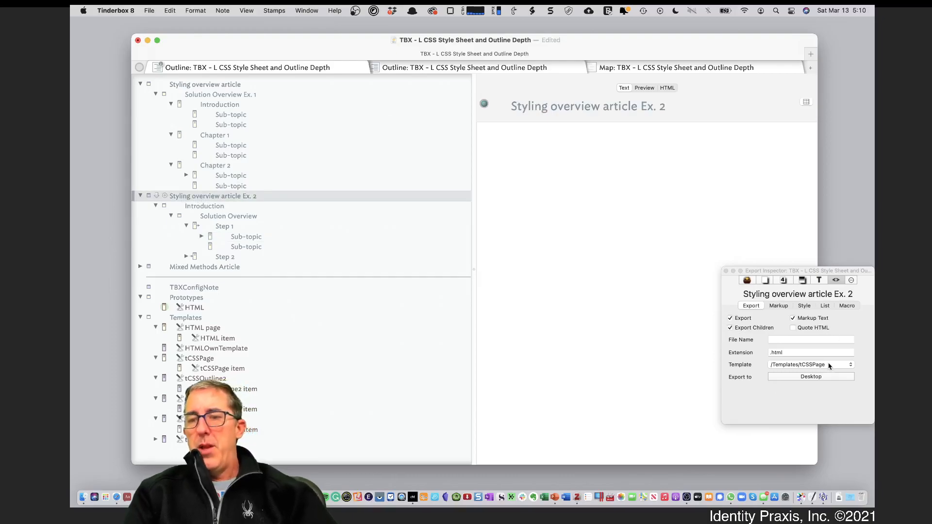
left_click(233, 377)
left_click_drag(491, 196, 543, 280)
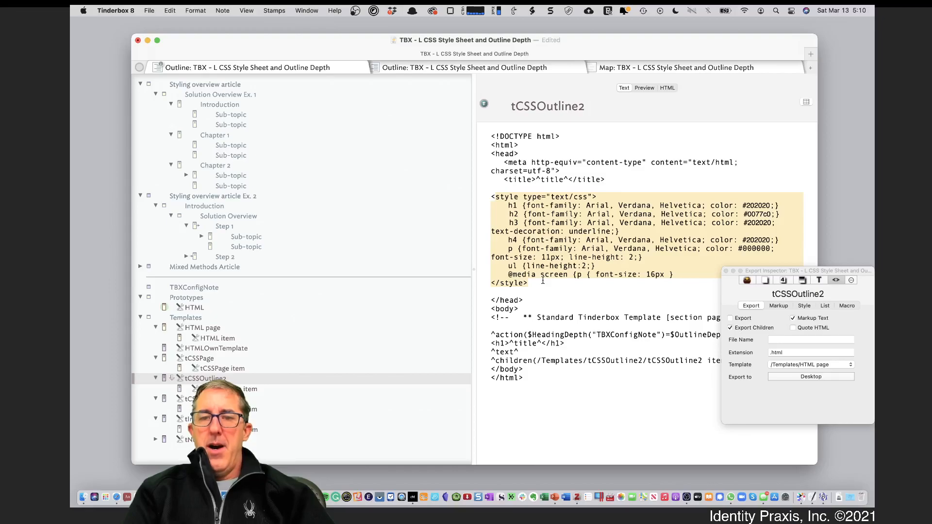
left_click(532, 262)
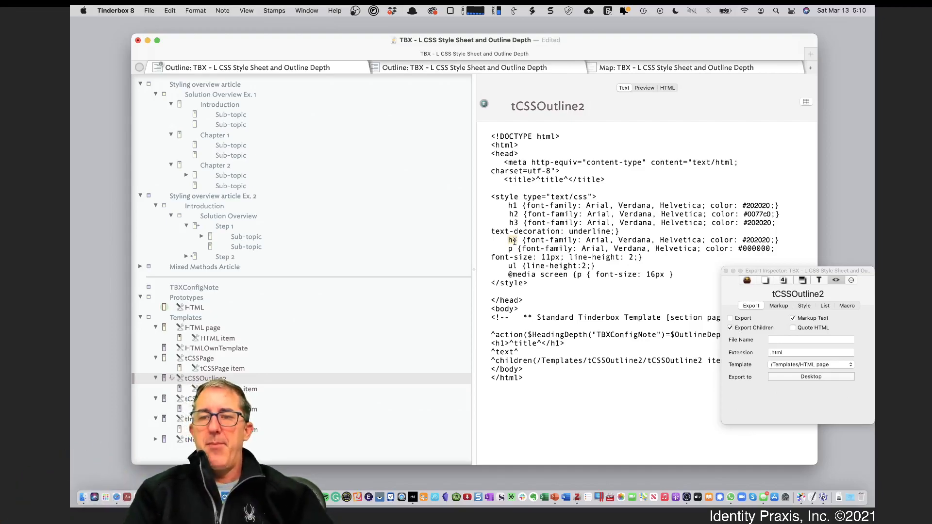
left_click_drag(506, 252, 635, 257)
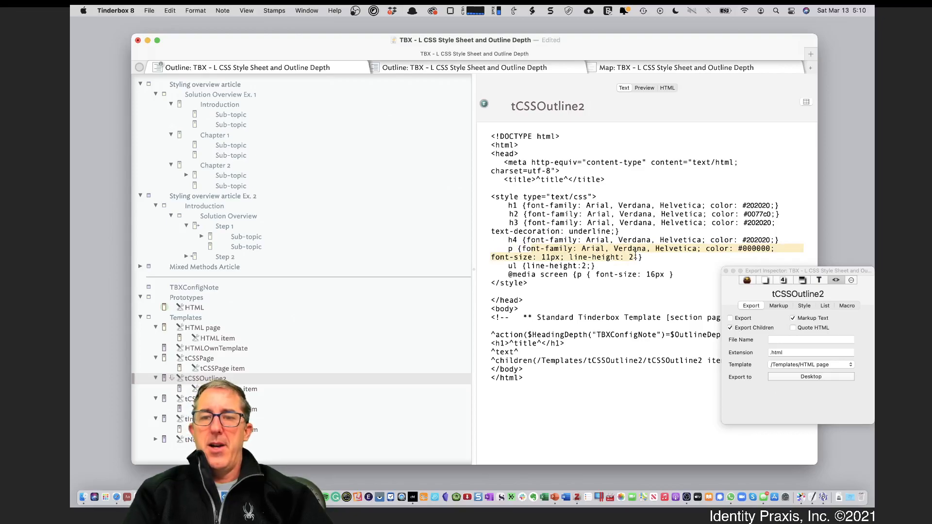
left_click_drag(509, 274, 577, 274)
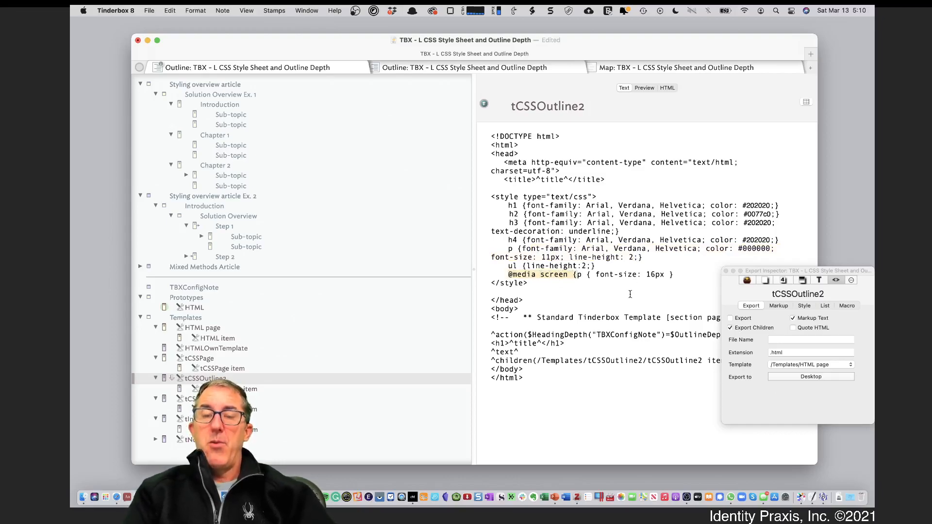
left_click(649, 274)
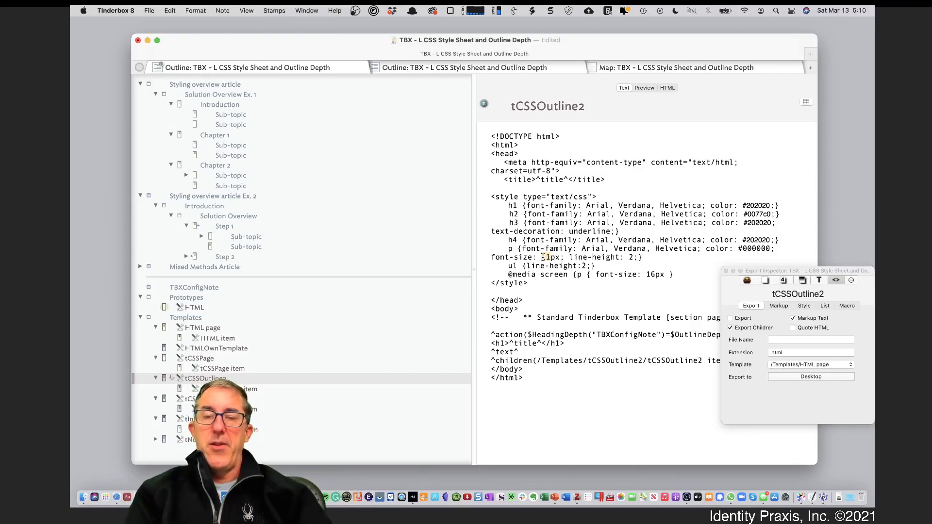
left_click_drag(490, 197, 540, 280)
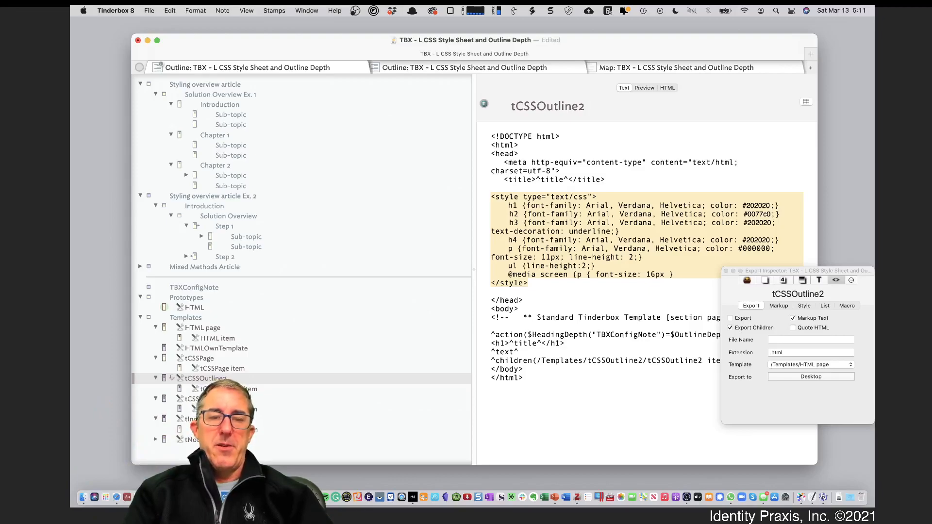
- Compare the HeadingDepth code in tCSSOutline2 item with the OutlineDepth conditions in tCSSPage item
left_click(226, 388)
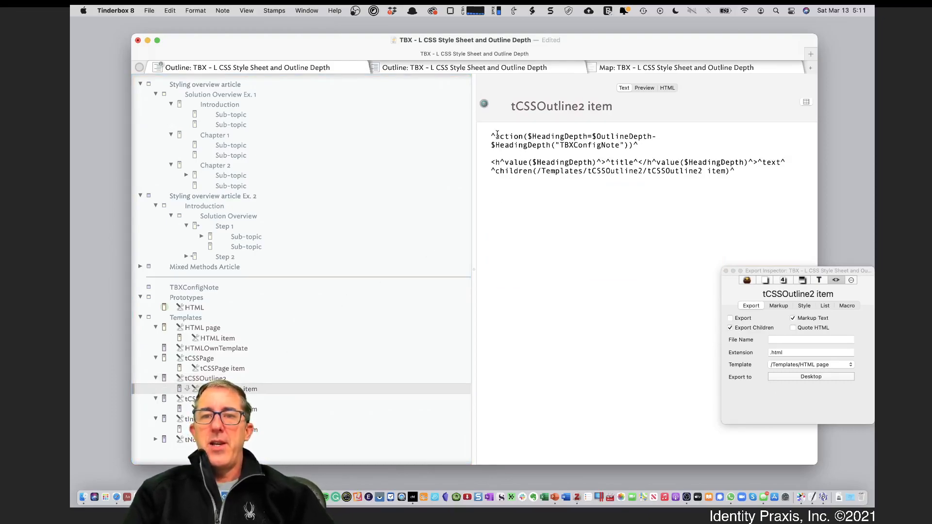
left_click_drag(492, 136, 393, 241)
left_click(233, 371)
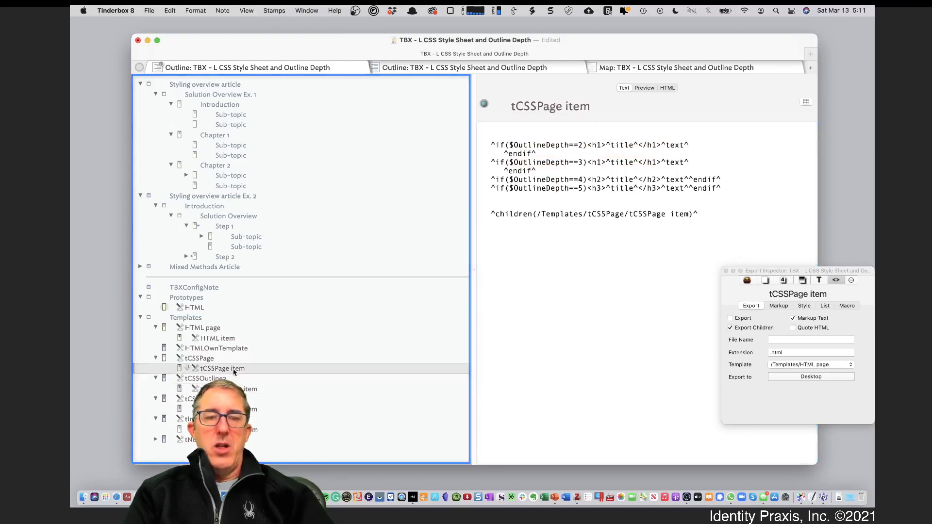
left_click_drag(528, 145, 534, 188)
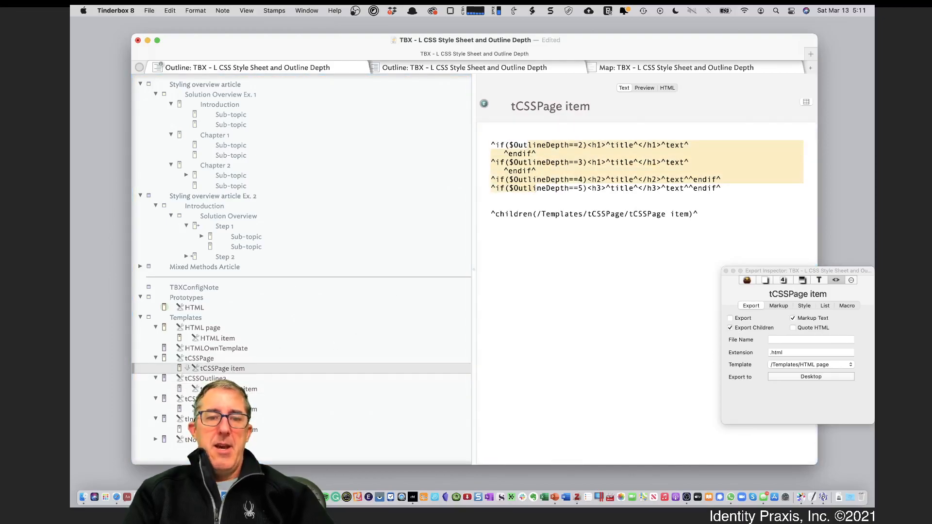
left_click(250, 389)
left_click_drag(510, 137, 539, 171)
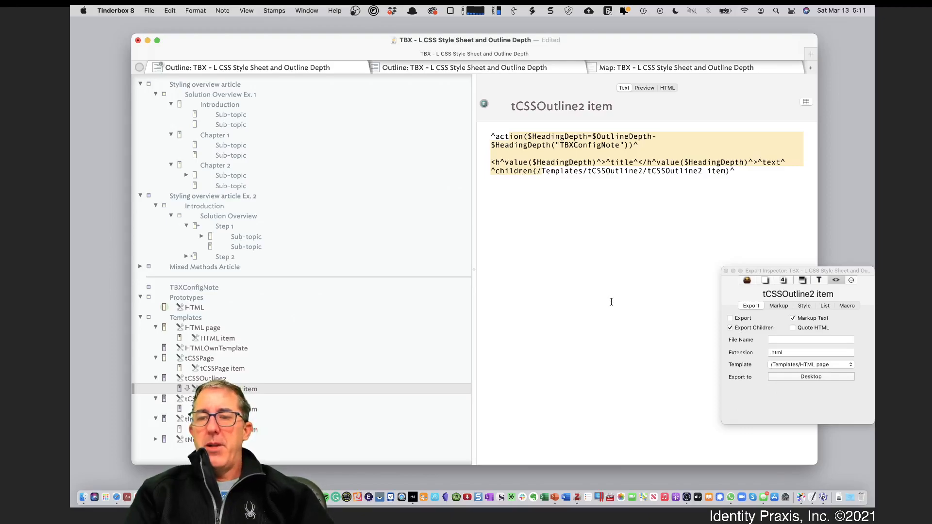
left_click(822, 367)
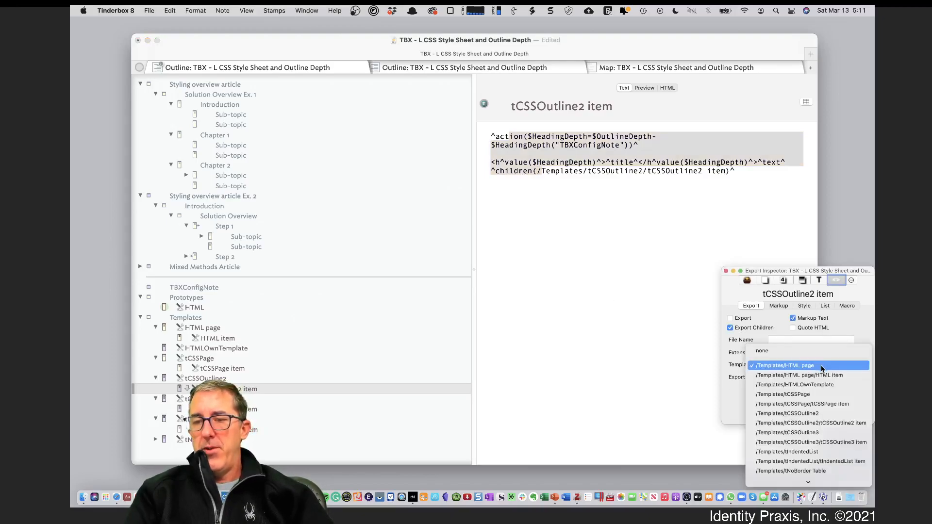
left_click(227, 201)
- Preview Styling overview article Ex. 2 with the tCSSPage template, demote it two levels with a refreshed preview each time, and promote it back
left_click(227, 200)
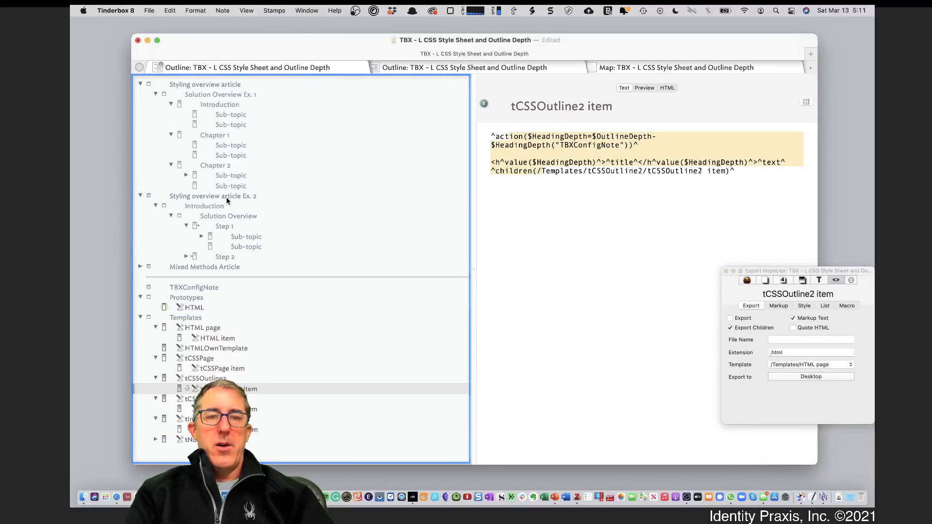
left_click(227, 200)
left_click(644, 88)
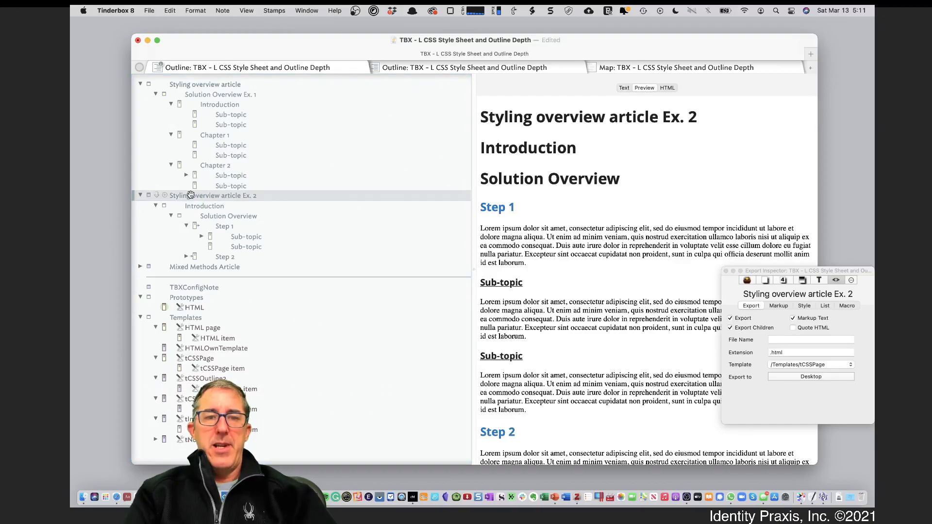
key("Tab")
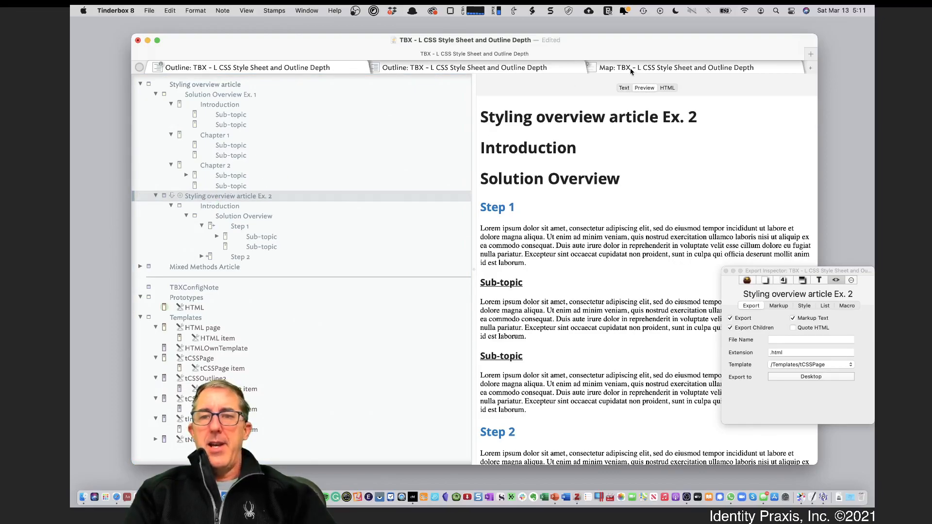
left_click(624, 88)
left_click(645, 88)
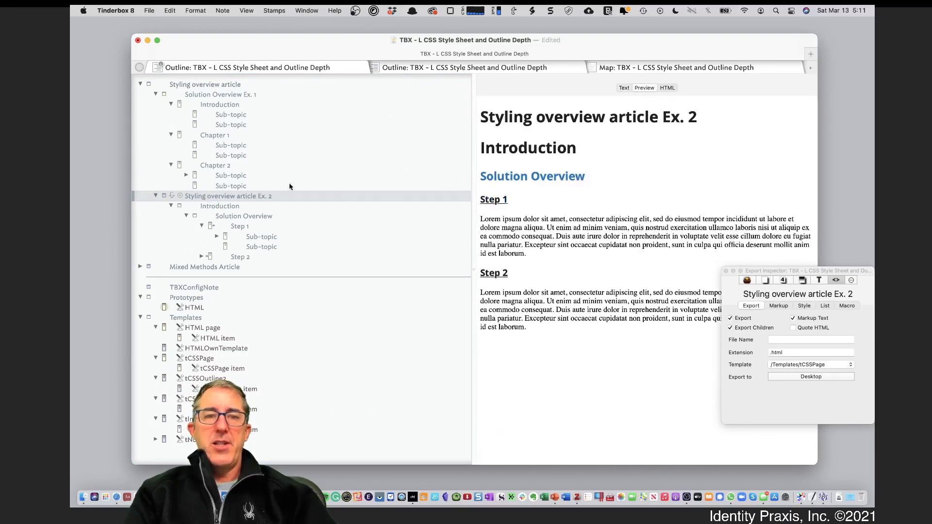
key("Tab")
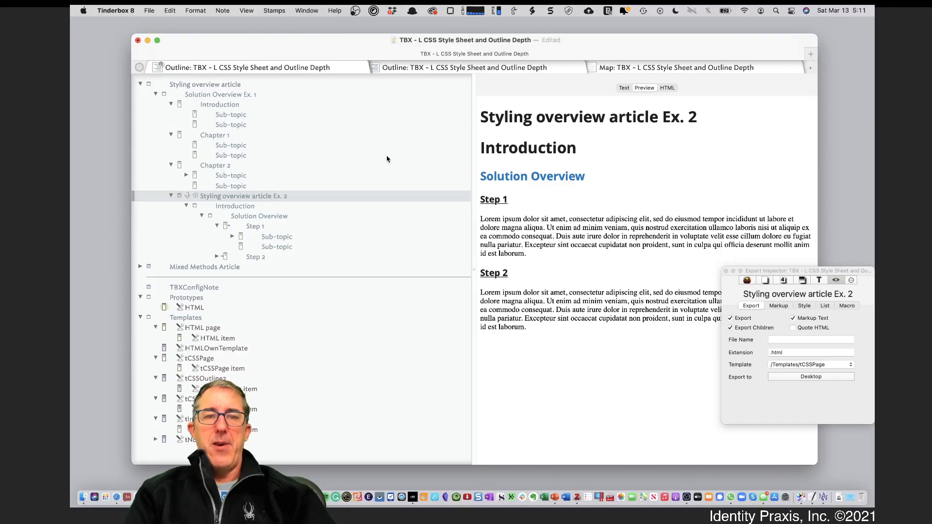
left_click(625, 88)
left_click(646, 88)
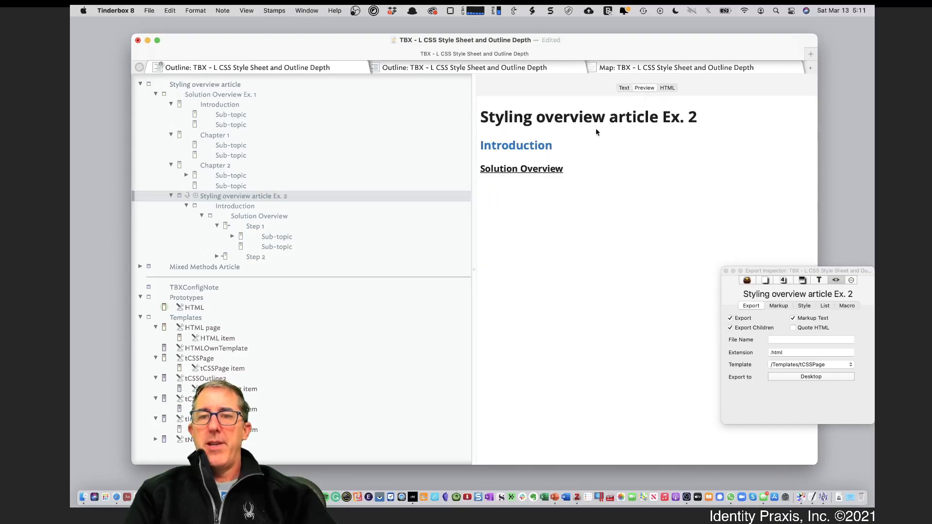
left_click(626, 88)
key("shift+Tab")
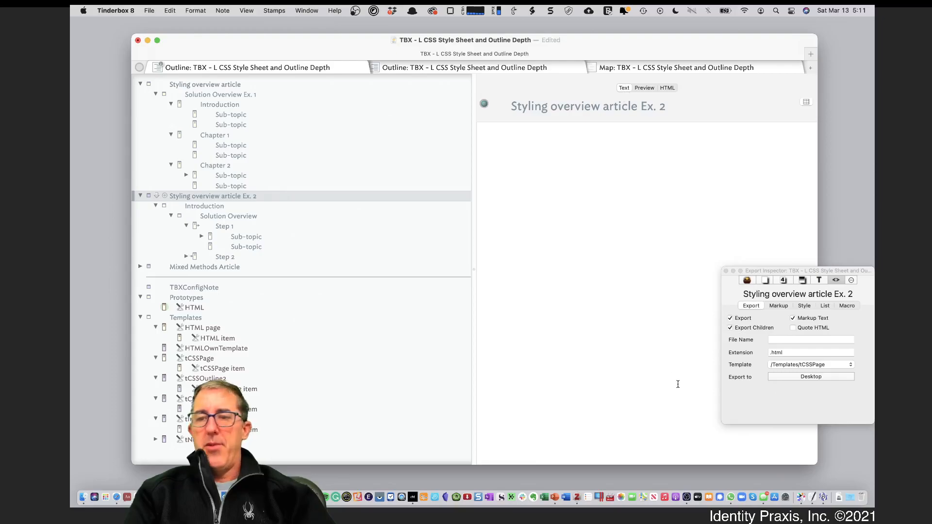
- Set the export template of Styling overview article Ex. 2 to /Templates/tCSSOutline2 and preview the article
left_click(819, 366)
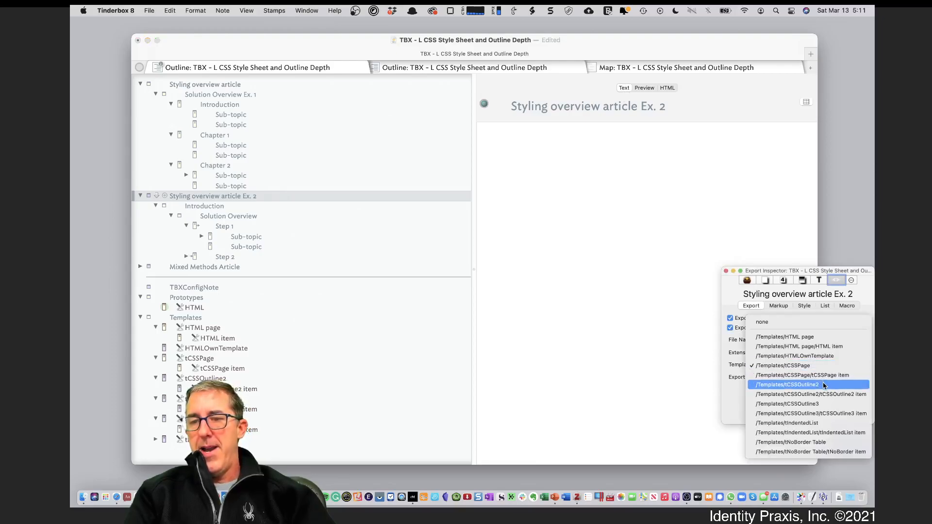
left_click(820, 385)
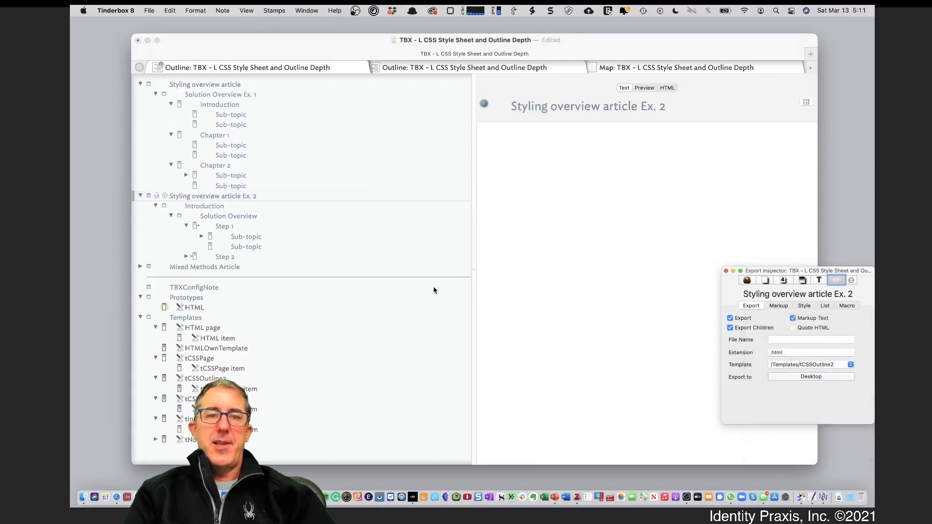
left_click(249, 194)
left_click(644, 88)
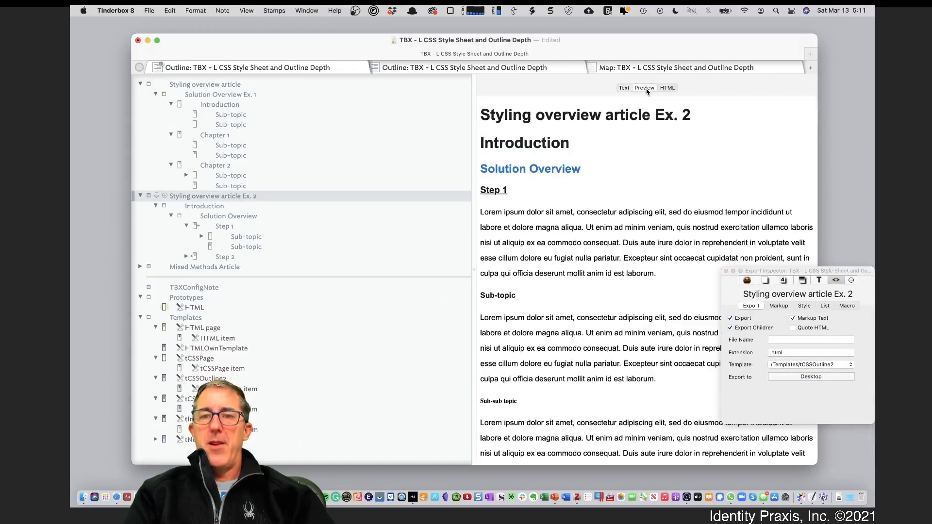
- Demote Styling overview article Ex. 2 two levels under tCSSOutline2, refreshing the preview at each level, and promote it back to the top level
key("Tab")
left_click(624, 88)
left_click(645, 89)
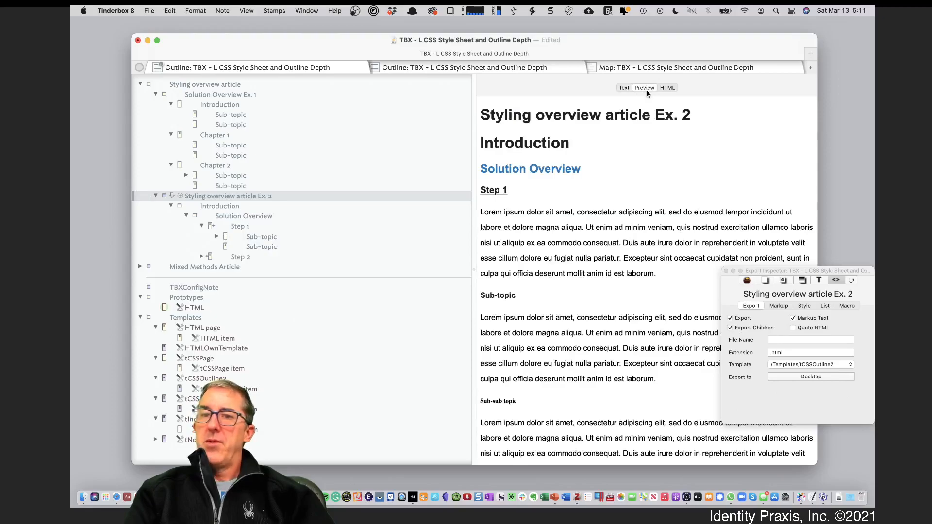
left_click(624, 88)
key("Tab")
left_click(653, 89)
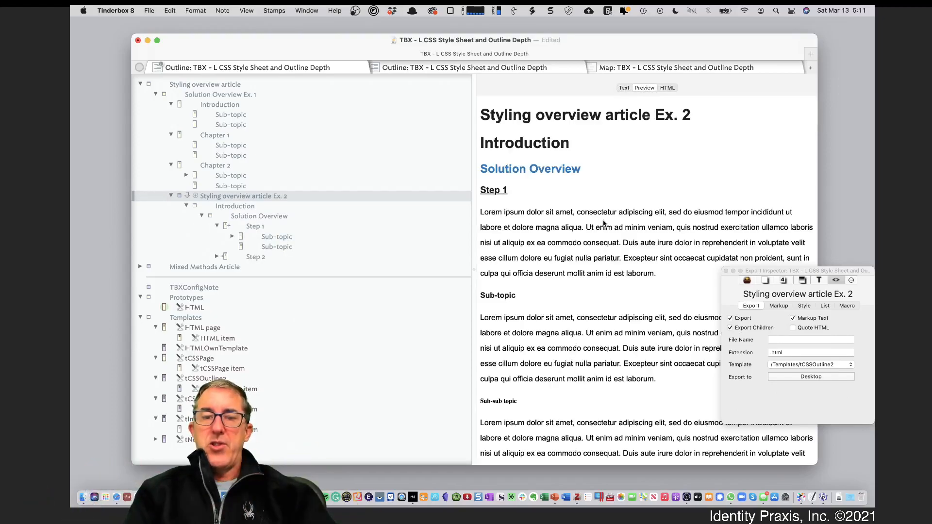
scroll(603, 327, "down", 10)
scroll(604, 329, "up", 10)
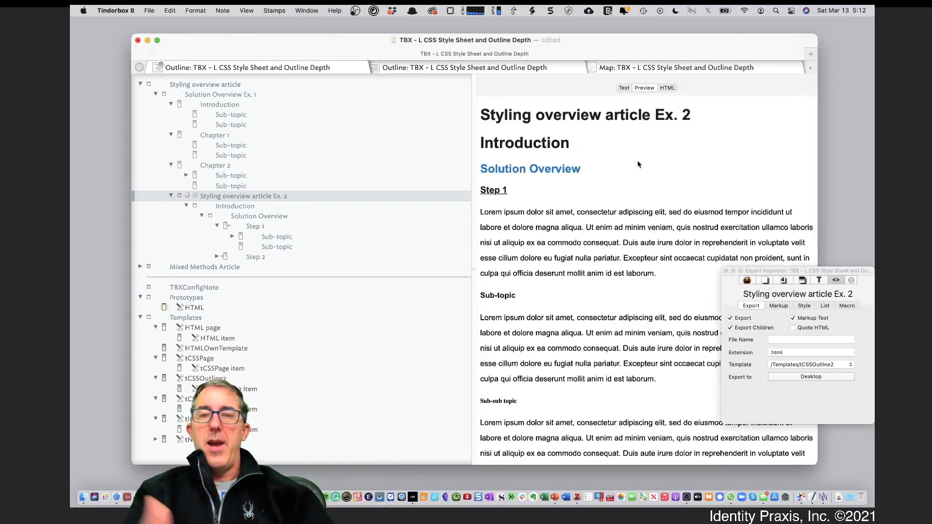
left_click(624, 88)
key("shift+Tab")
key("shift+Tab")
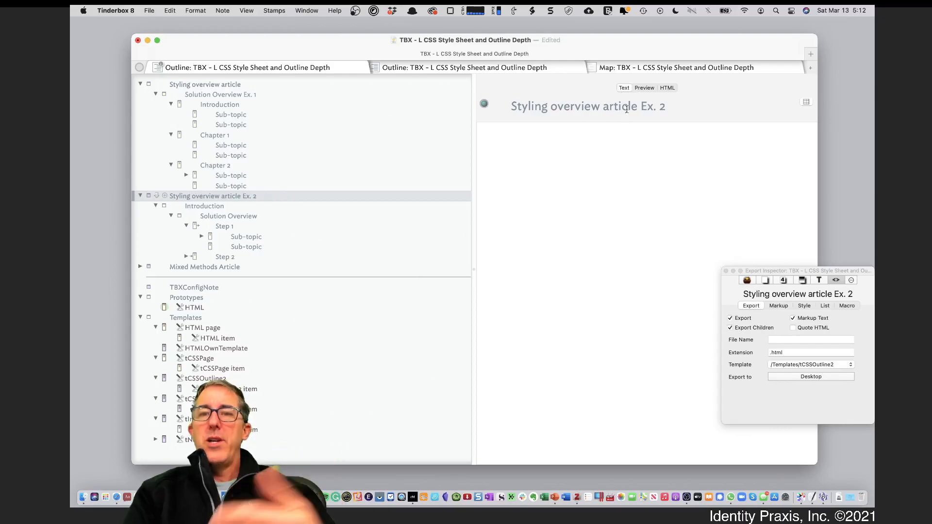
- Open tCSSOutline2 item and highlight its ^action^ expression
left_click(249, 389)
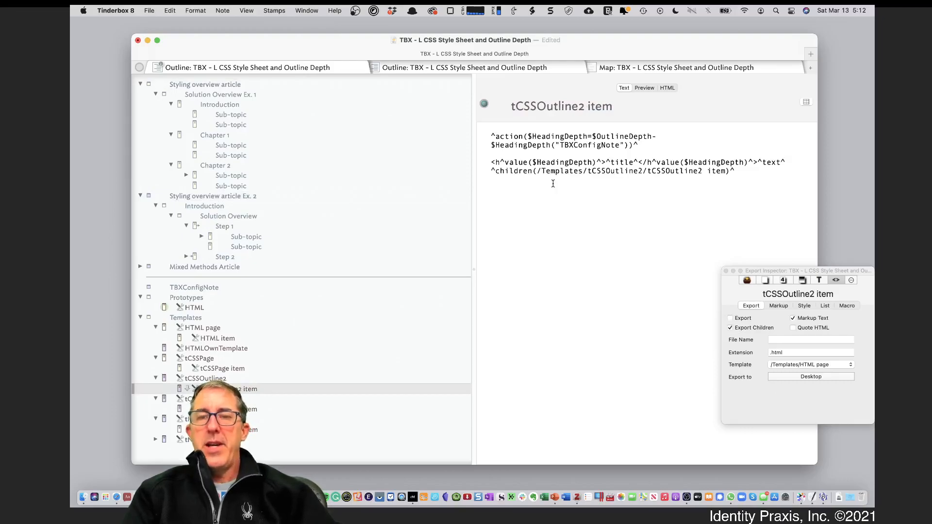
left_click(572, 149)
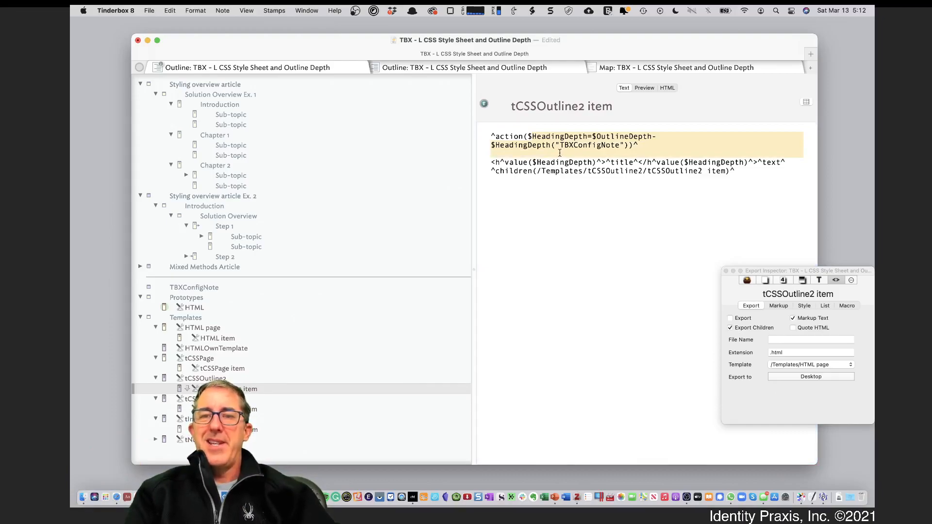
left_click(559, 147)
left_click_drag(491, 137, 525, 135)
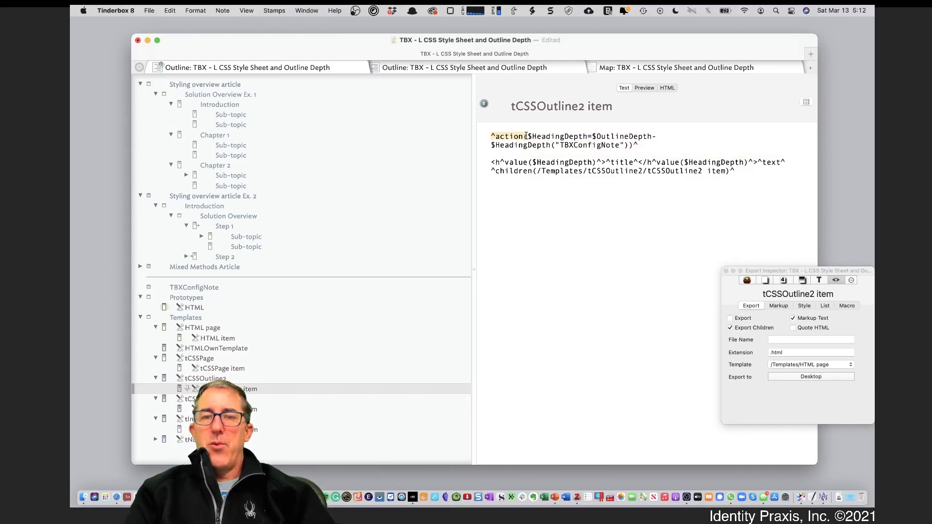
key("super+shift+Right")
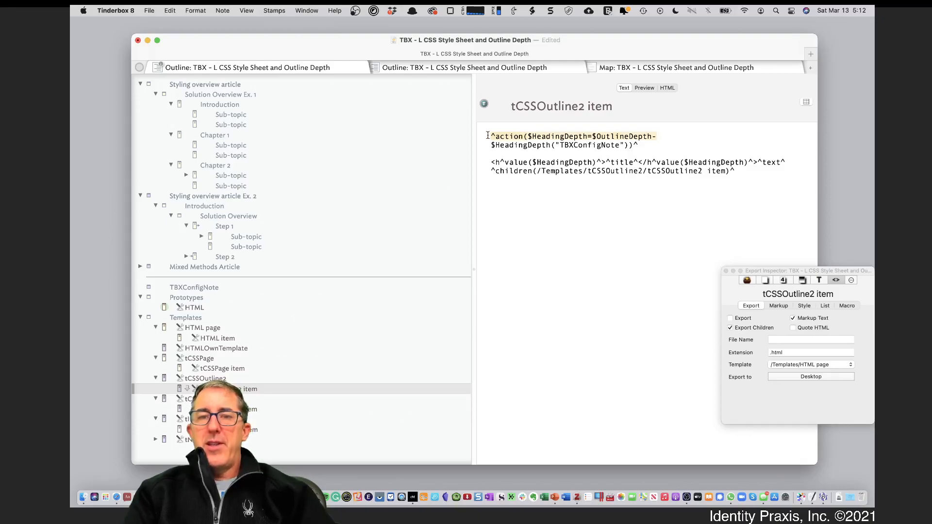
- Highlight the $HeadingDepth, $OutlineDepth and TBXConfigNote terms of the action code, and return to the tCSSOutline2 template
left_click(531, 137)
left_click_drag(530, 137, 585, 135)
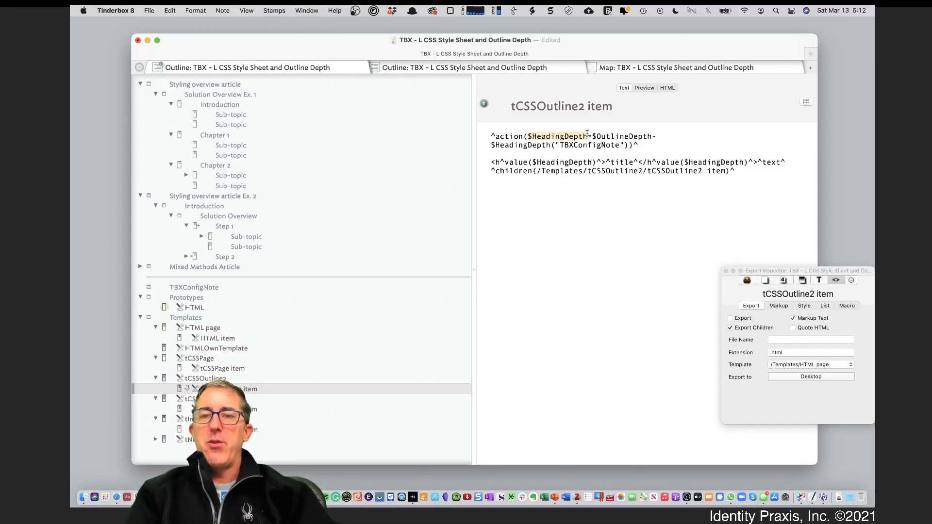
left_click(604, 138)
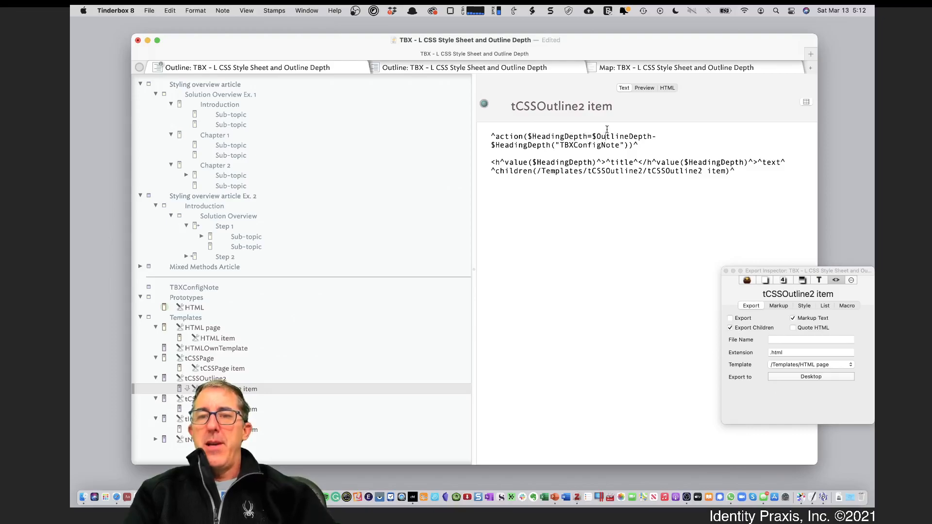
left_click_drag(596, 135, 648, 136)
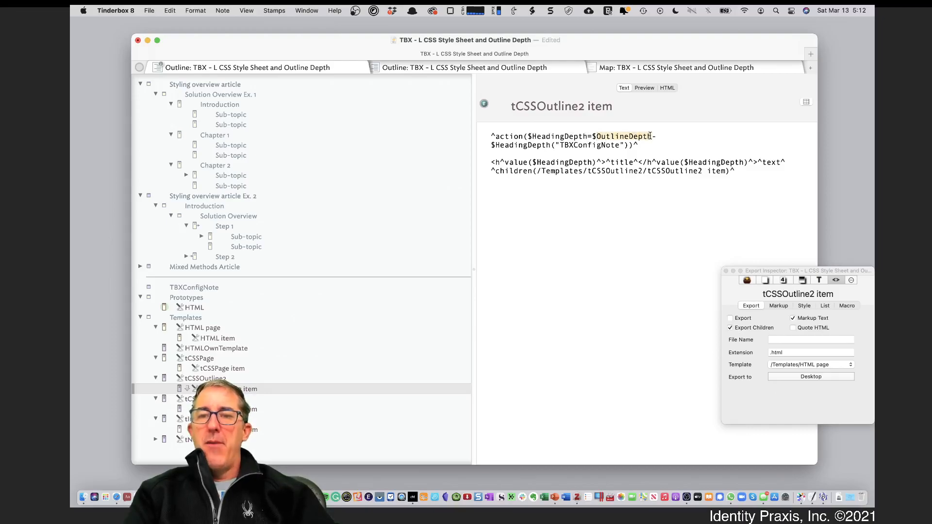
right_click(491, 142)
left_click(517, 134)
mouse_move(492, 135)
left_mouse_down()
mouse_move(488, 167)
mouse_move(488, 147)
left_mouse_up()
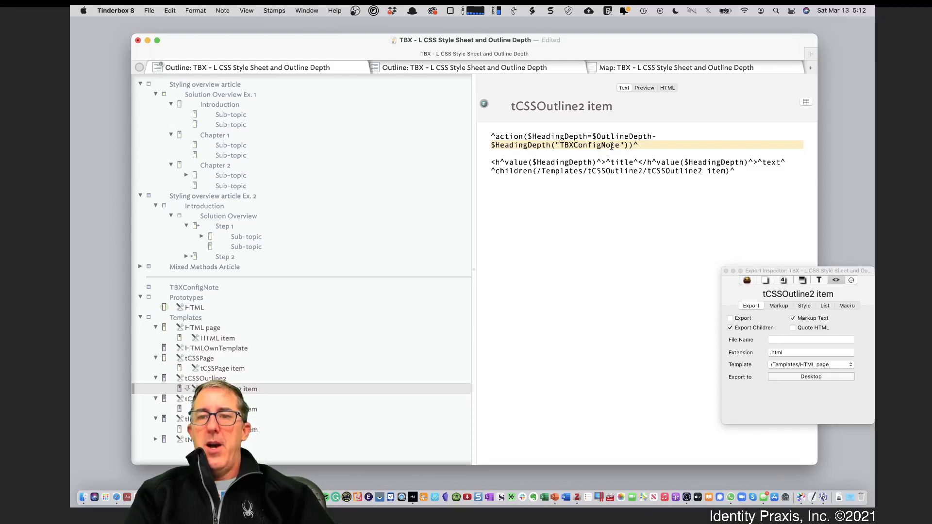
left_click(586, 151)
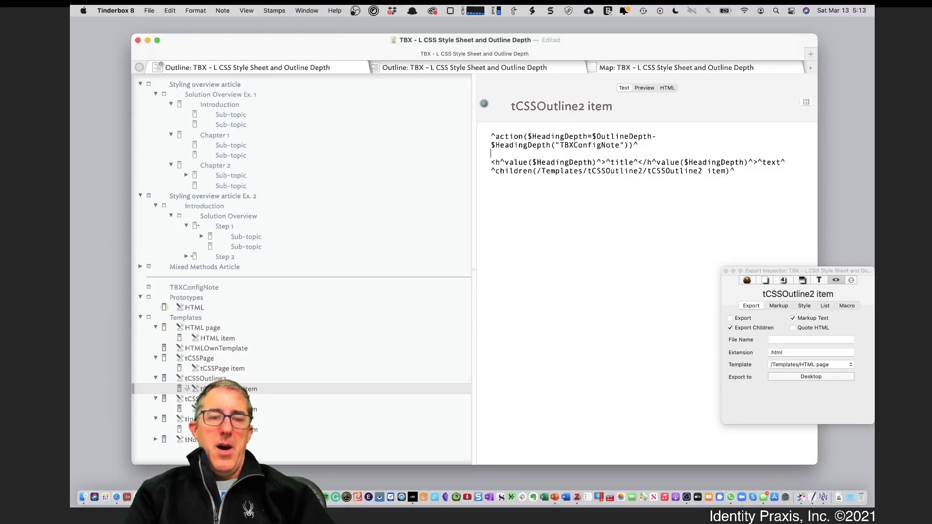
left_click(209, 379)
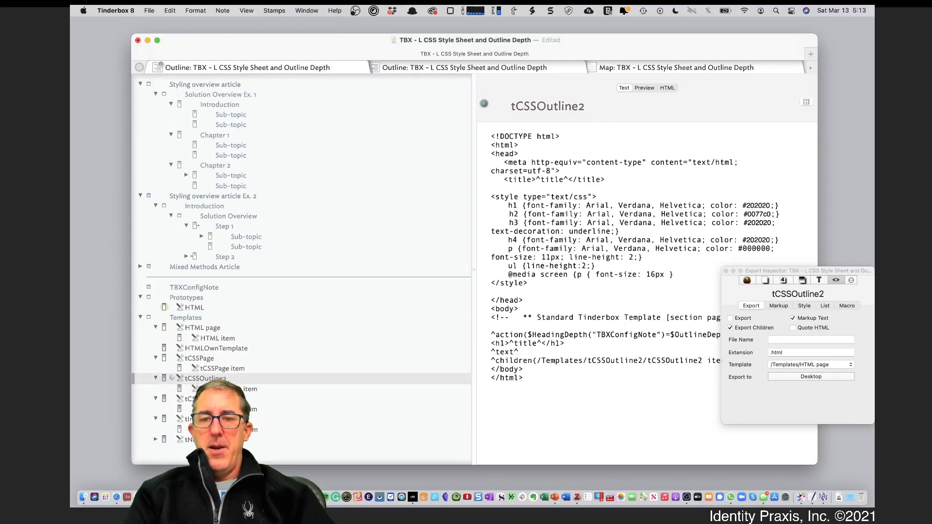
- Uncover the tCSSOutline2 template text, inspect its ^action^ line, and open TBXConfigNote to check its HeadingDepth attribute
left_click_drag(823, 273, 824, 88)
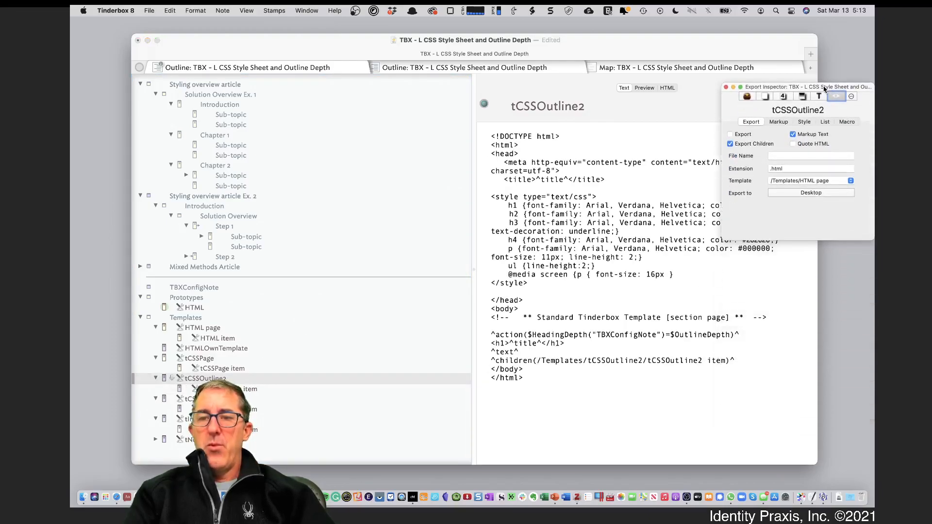
left_click(631, 345)
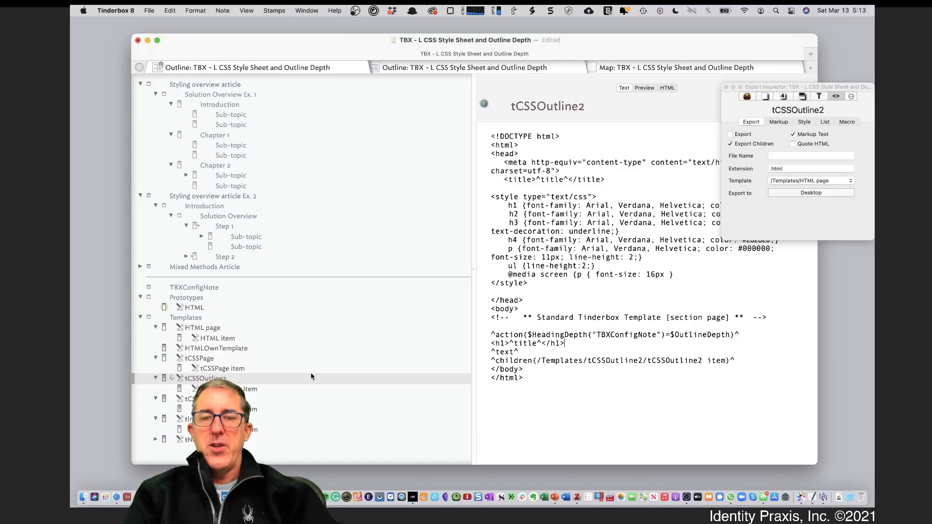
right_click(529, 336)
left_click(565, 326)
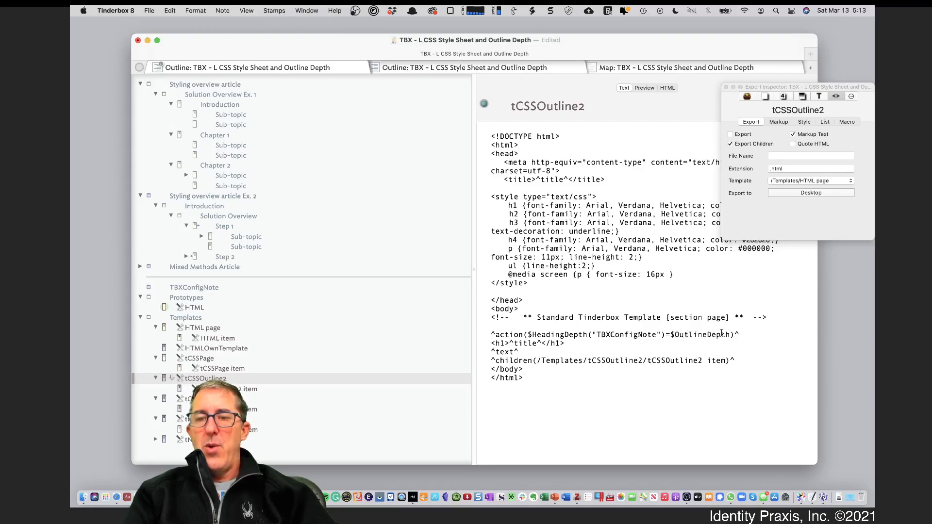
left_click(212, 197)
left_click(192, 287)
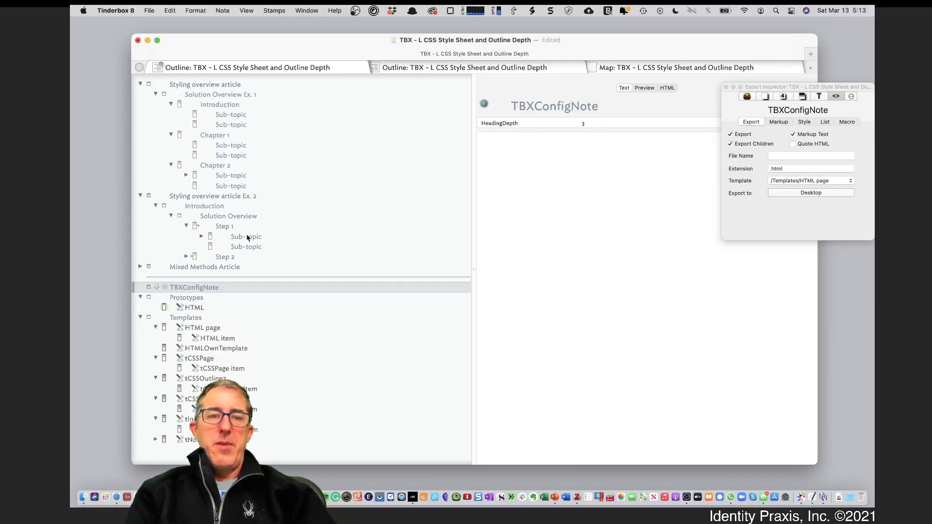
- Demote Styling overview article Ex. 2 one level, preview it, and check HeadingDepth in TBXConfigNote
left_click(217, 197)
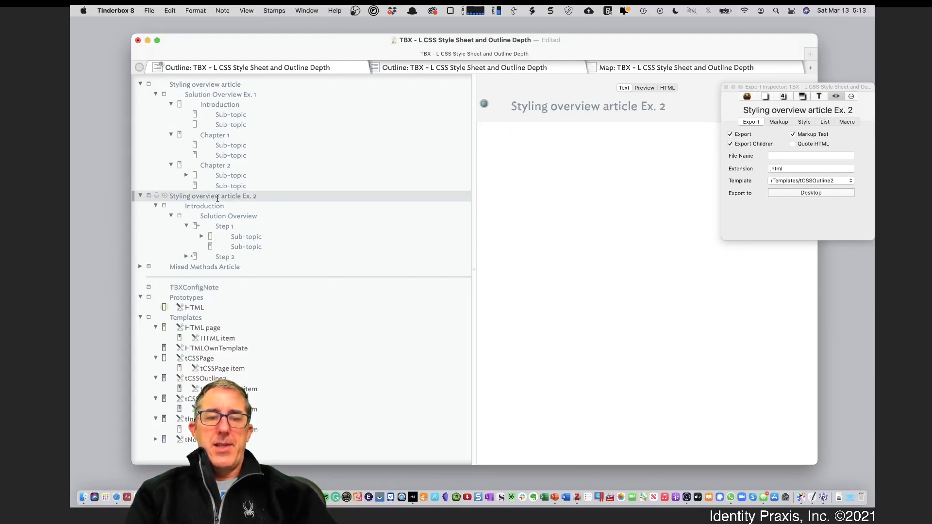
key("Tab")
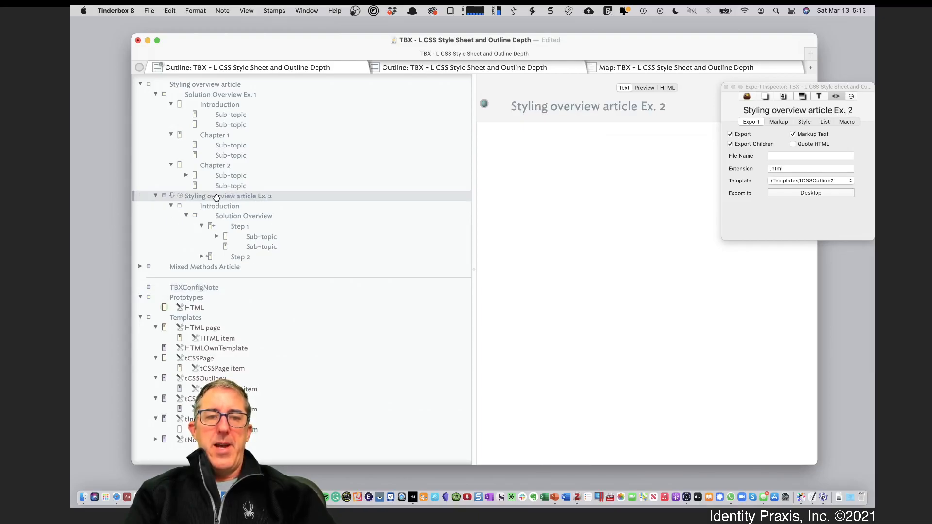
left_click(655, 89)
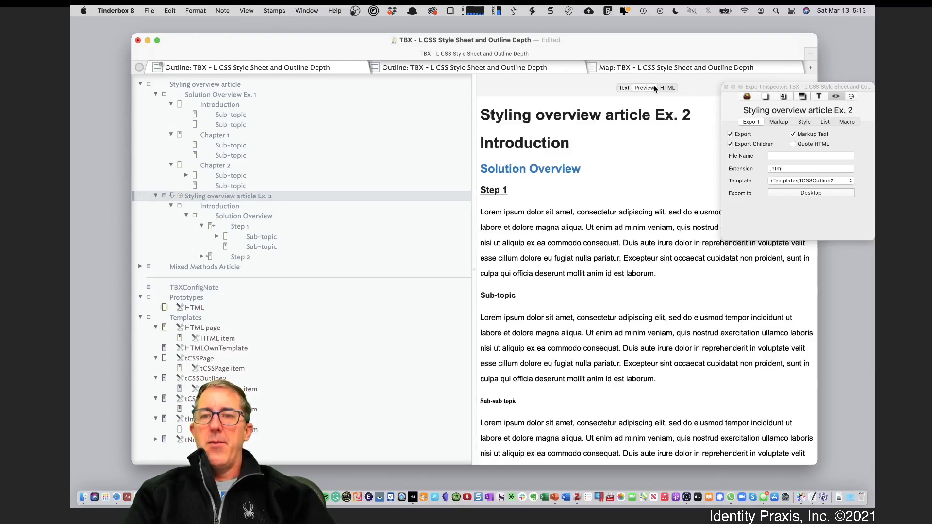
left_click(625, 87)
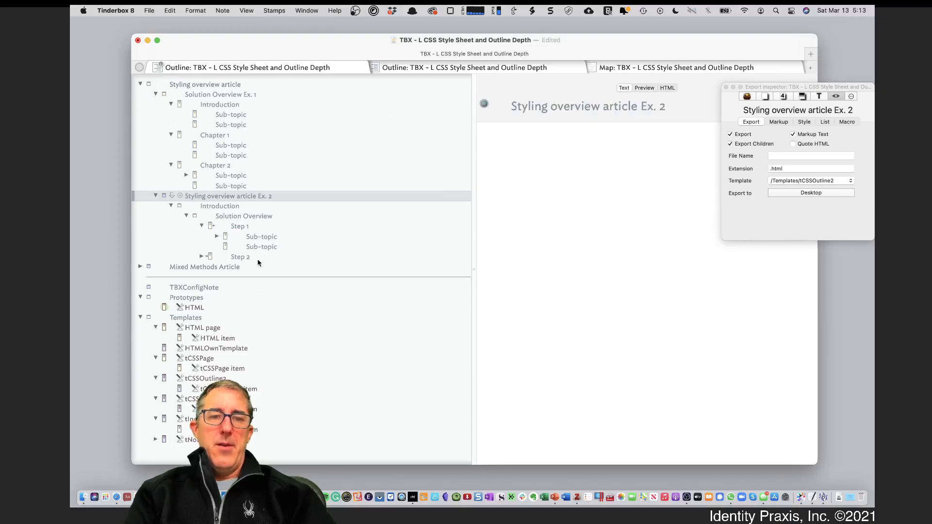
left_click(230, 289)
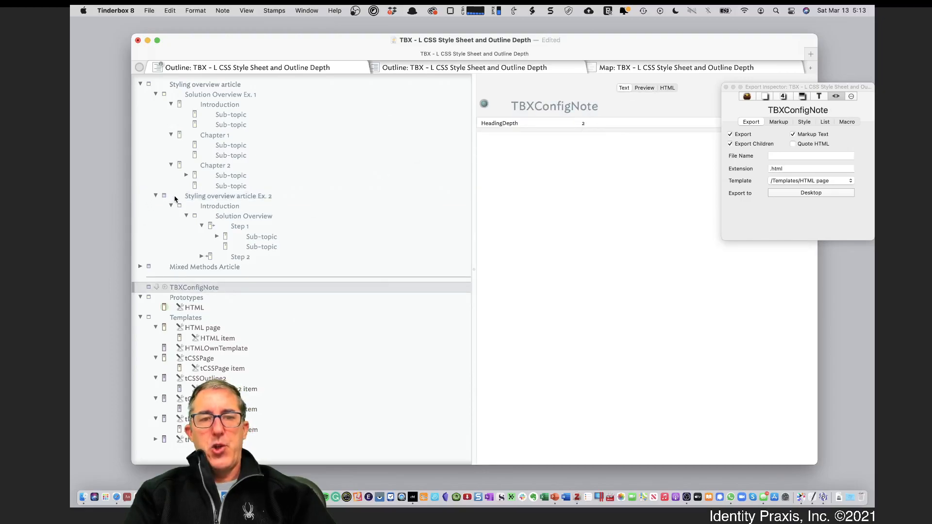
- Promote Styling overview article Ex. 2 back to the top level, refresh its preview, and recheck HeadingDepth in TBXConfigNote
left_click(232, 198)
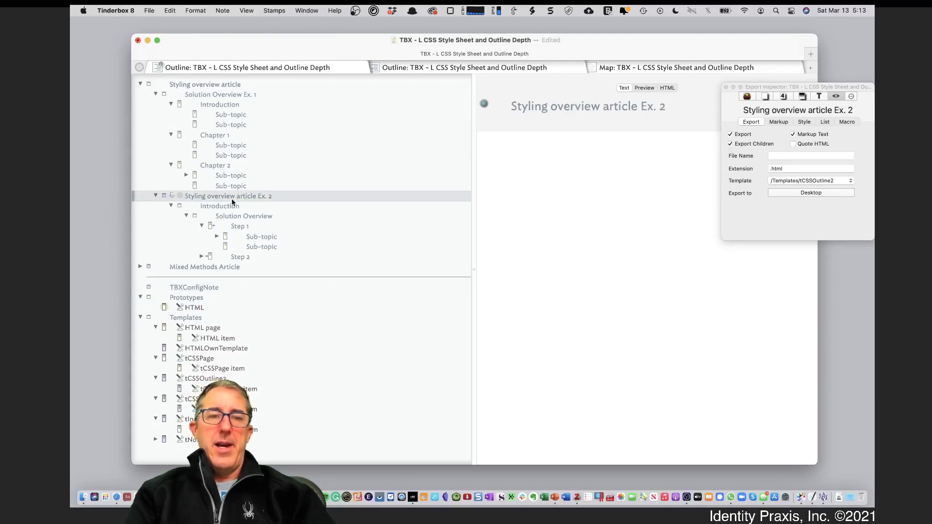
key("shift+Tab")
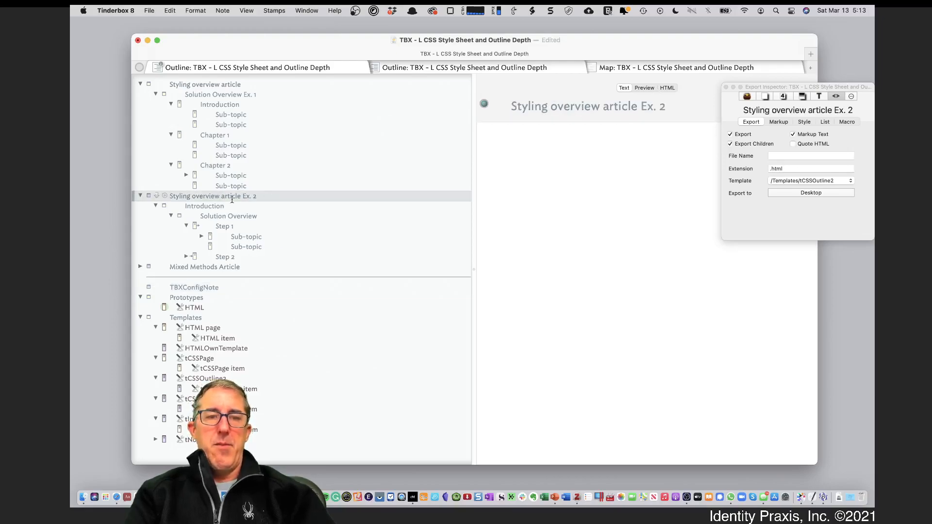
left_click(645, 89)
left_click(624, 88)
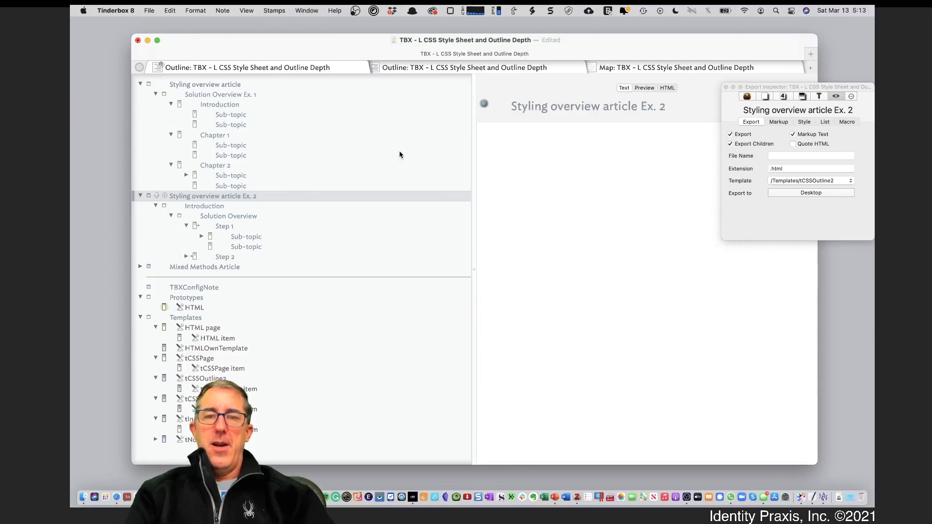
left_click(182, 286)
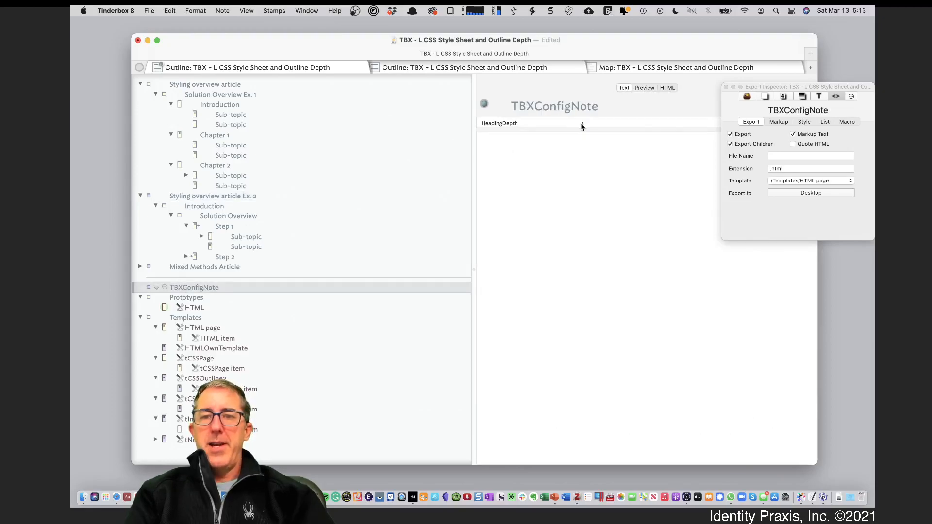
- Compare the code of the tCSSOutline2 template with that of its child template, tCSSOutline2 item
left_click(219, 196)
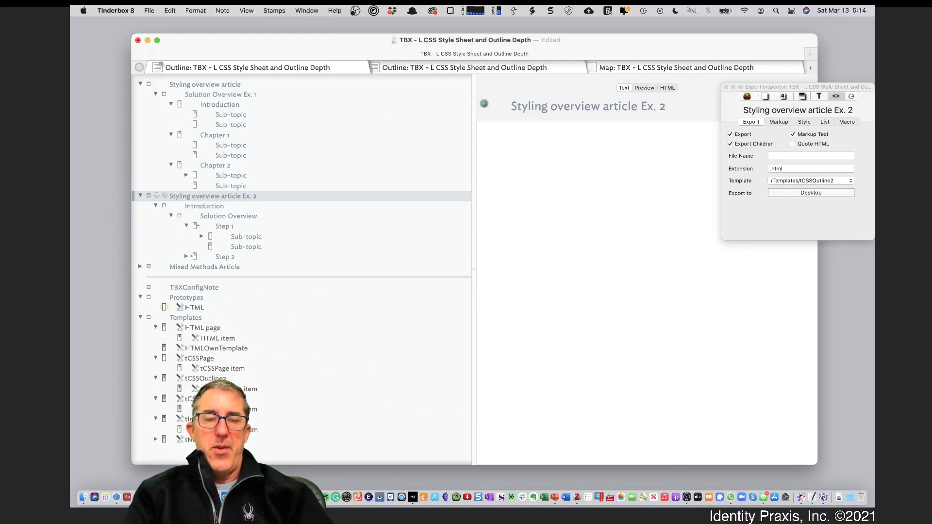
left_click(219, 380)
left_click(229, 390)
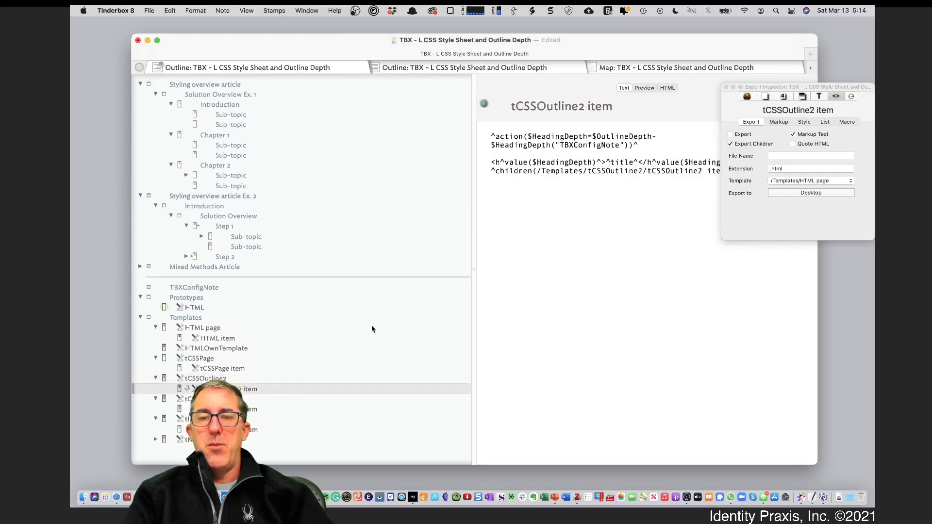
left_click(252, 372)
key("Down")
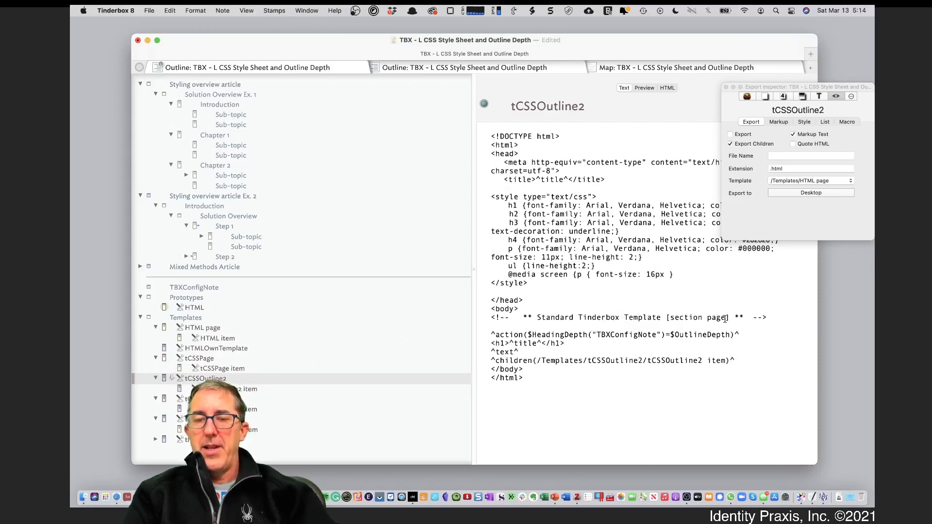
left_click(268, 390)
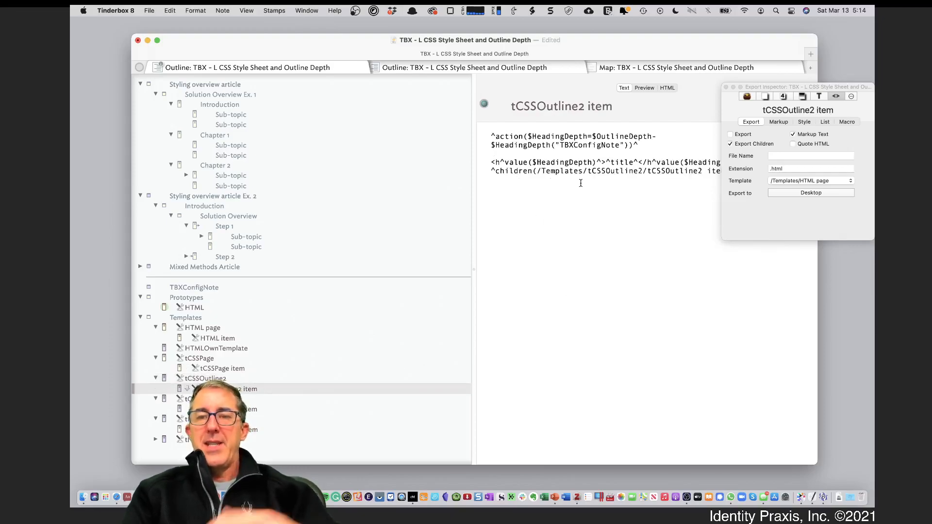
- Highlight $HeadingDepth and $HeadingDepth("TBXConfigNote") in the item template's ^action^ code, and uncover the full heading line beneath it
double_click(534, 136)
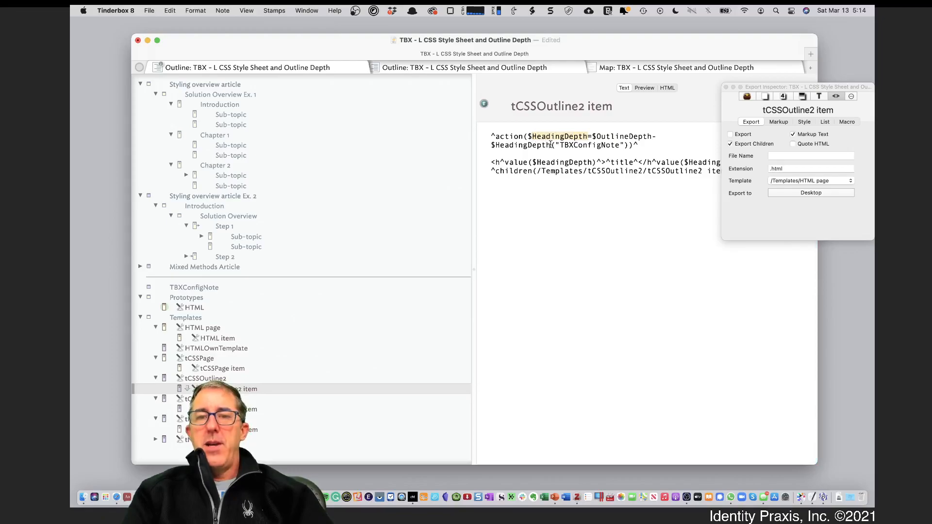
left_click_drag(597, 136, 489, 142)
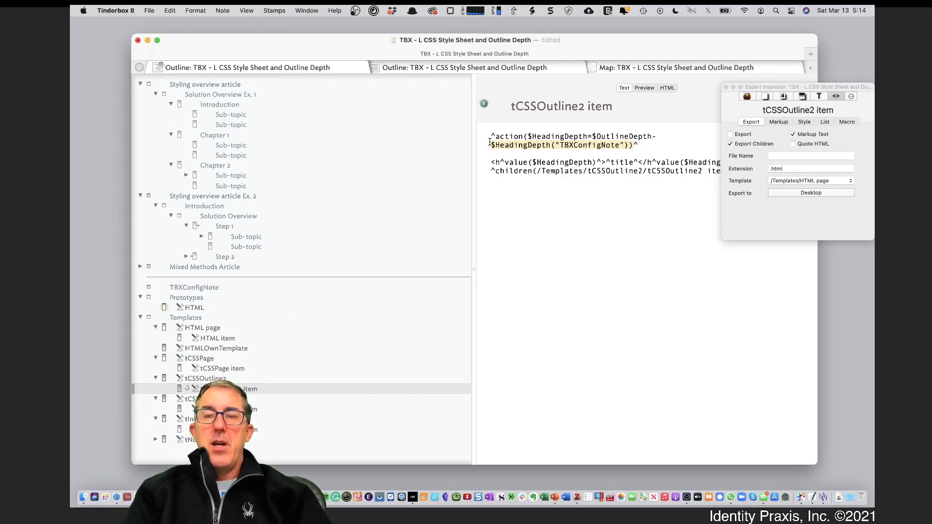
left_click_drag(755, 97, 769, 262)
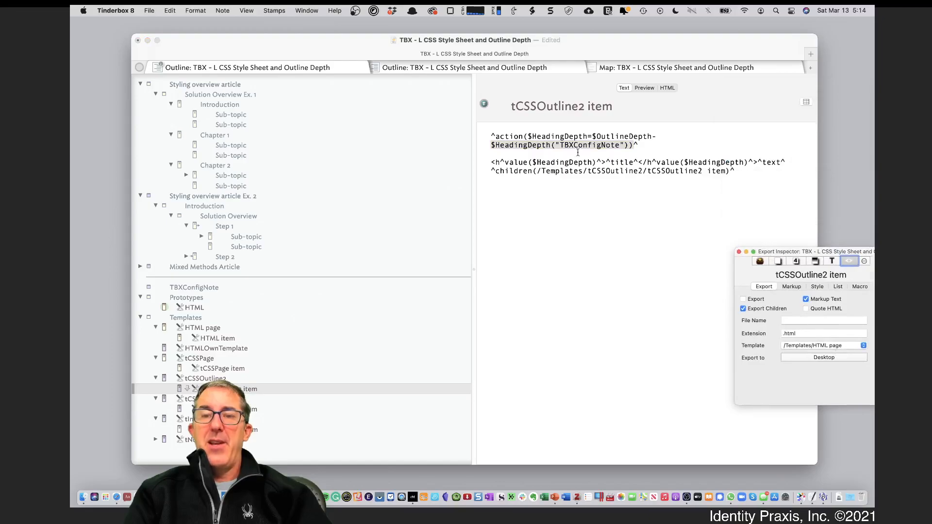
left_click(577, 162)
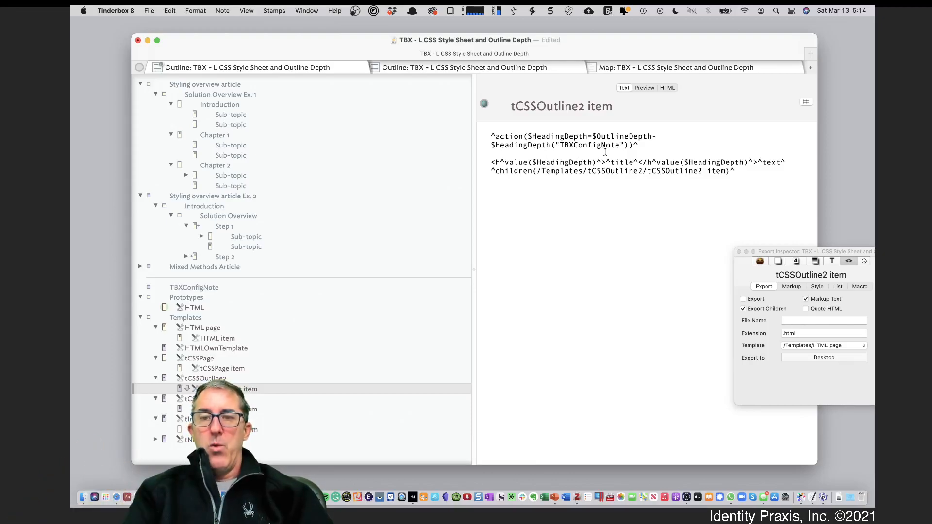
- Inspect the depth attributes of the Introduction and Solution Overview notes under Styling overview article Ex. 2
left_click(188, 197)
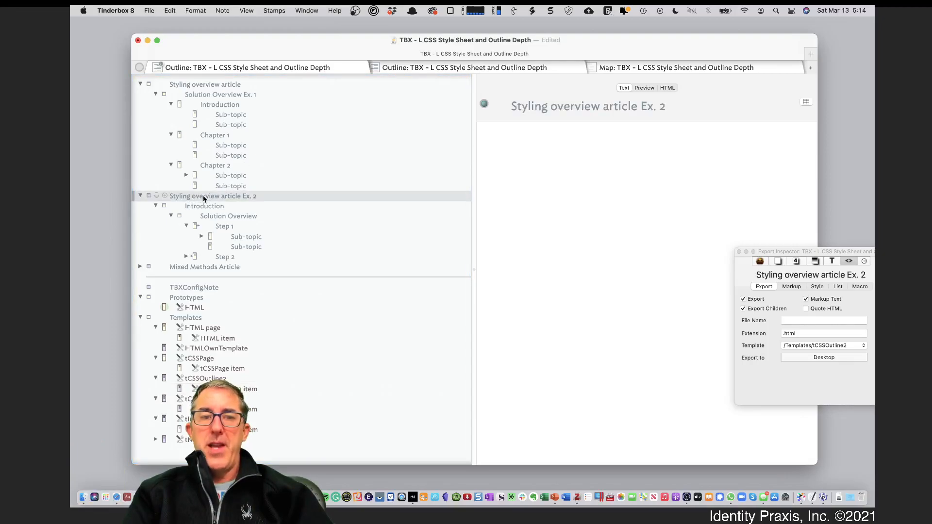
left_click(208, 206)
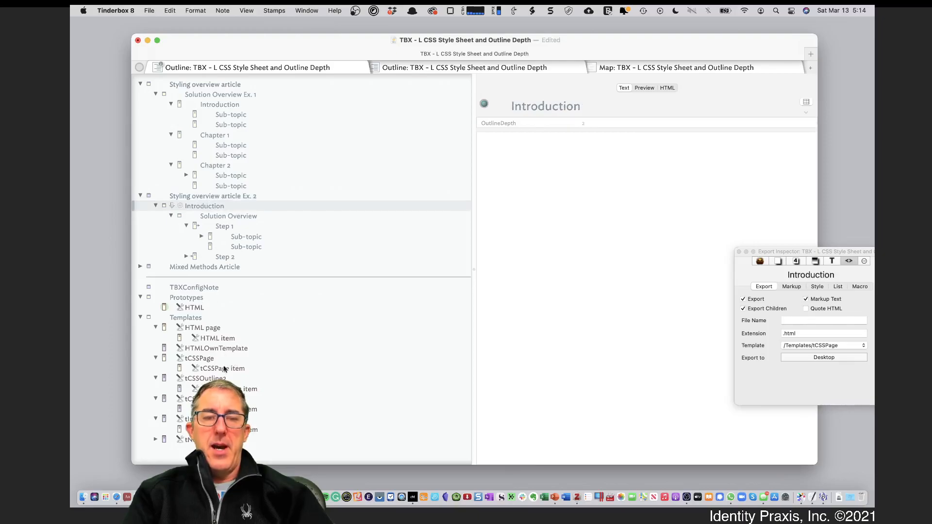
left_click(208, 215)
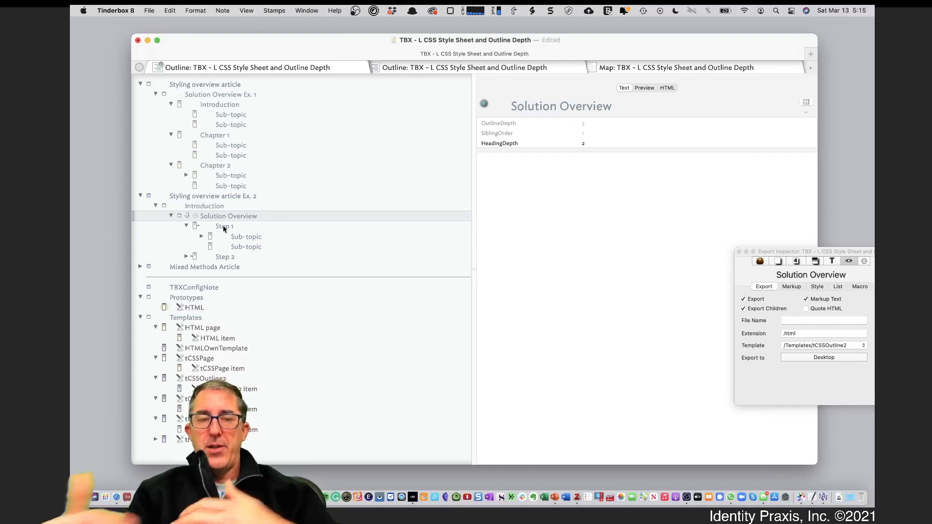
- Demote Styling overview article Ex. 2 one level and promote it back to the top level
left_click(216, 196)
key("Tab")
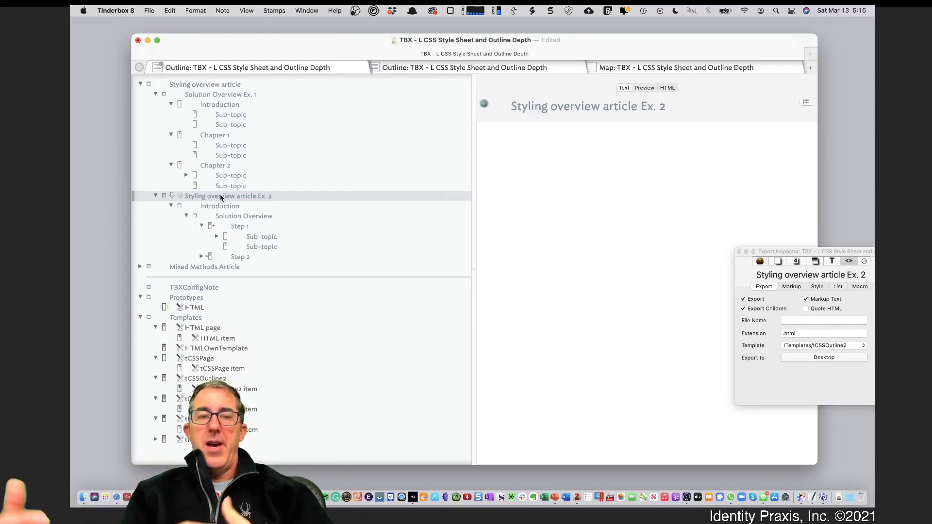
key("shift+Tab")
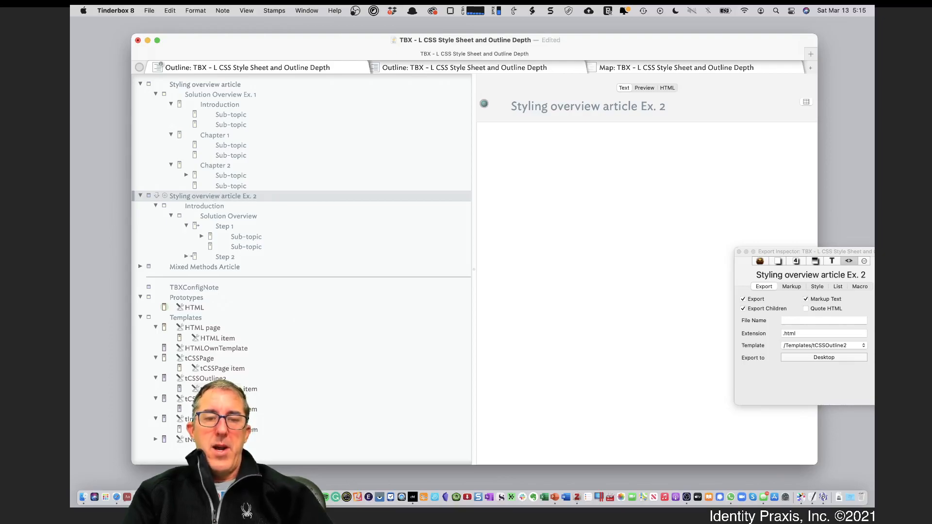
- Highlight the ^value($HeadingDepth)^ heading code in tCSSOutline2 item and compare it with the fixed OutlineDepth conditions in tCSSPage item
left_click(247, 389)
left_click(558, 164)
left_click_drag(509, 162, 577, 160)
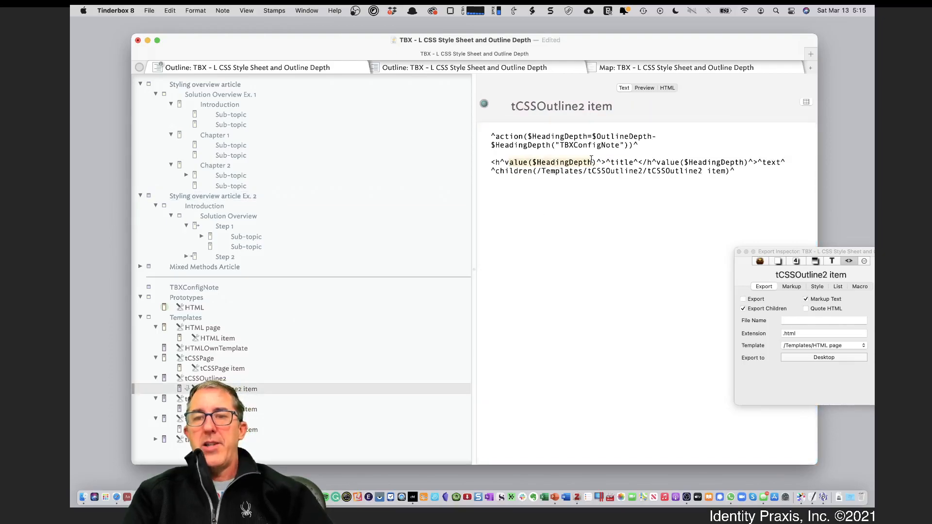
triple_click(577, 161)
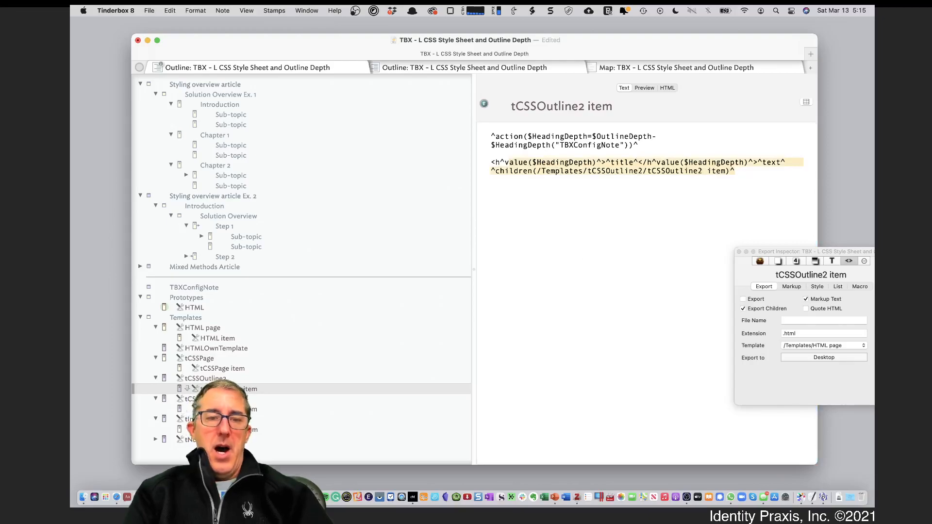
left_click(221, 368)
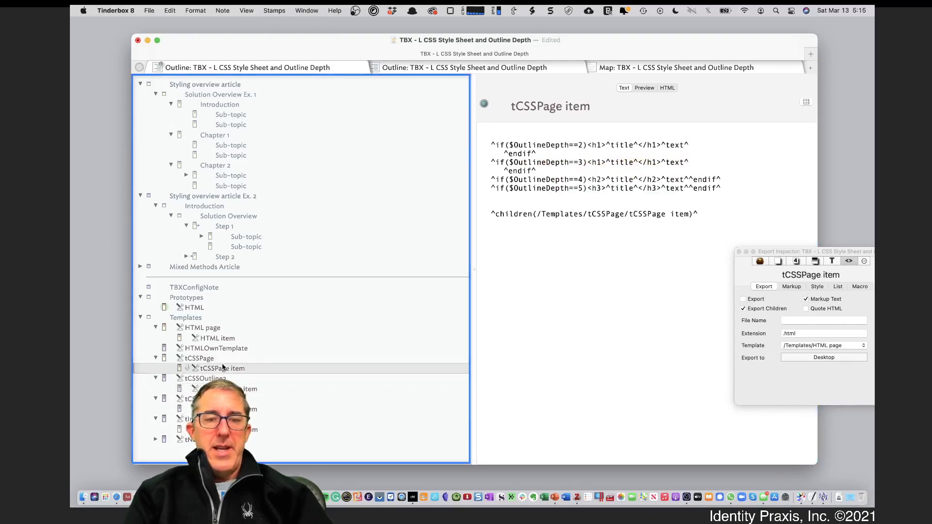
left_click(578, 162)
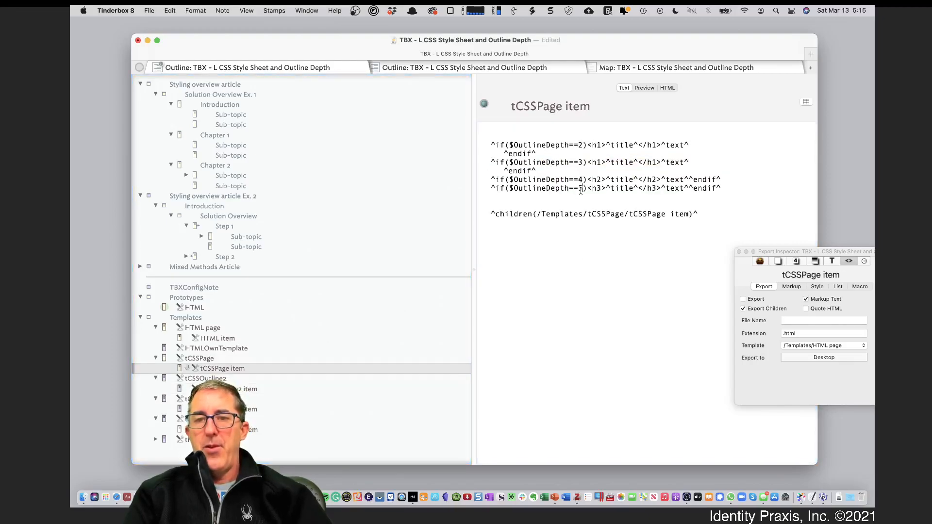
- Highlight the h and $HeadingDepth parts of the opening and closing heading tags in tCSSOutline2 item, and return to Styling overview article Ex. 2
left_click(247, 390)
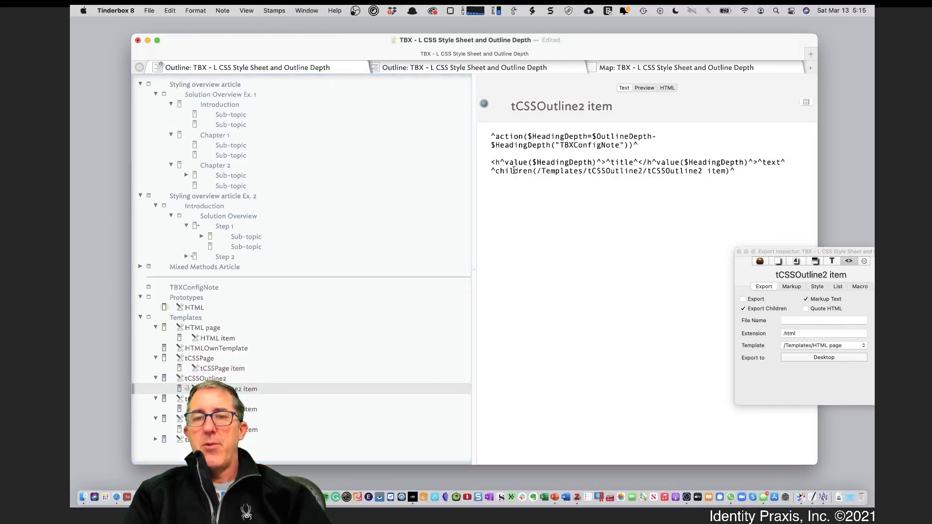
left_click(497, 164)
type("h")
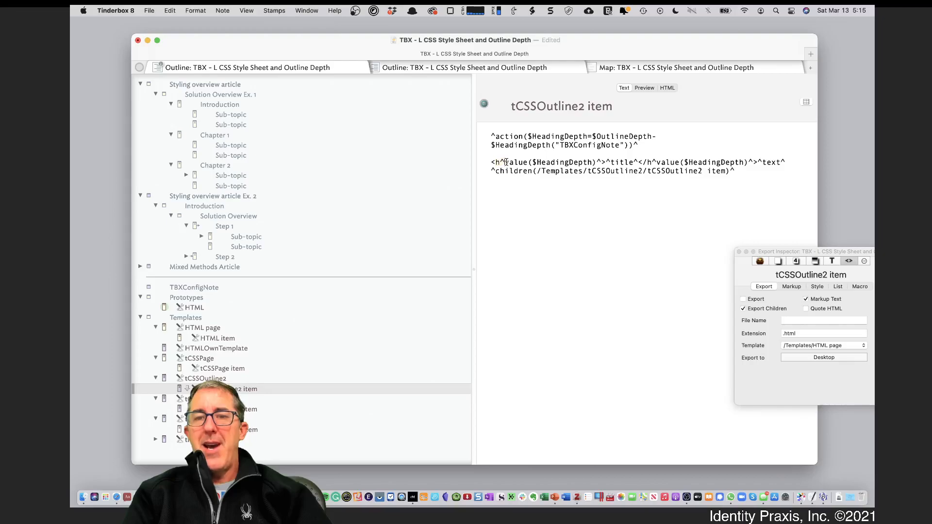
left_click_drag(507, 162, 591, 161)
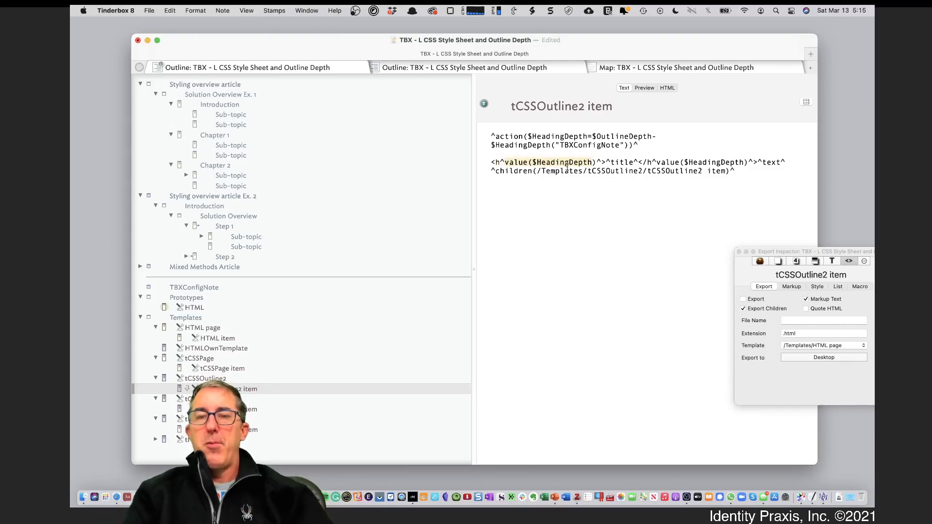
left_click_drag(683, 162, 744, 158)
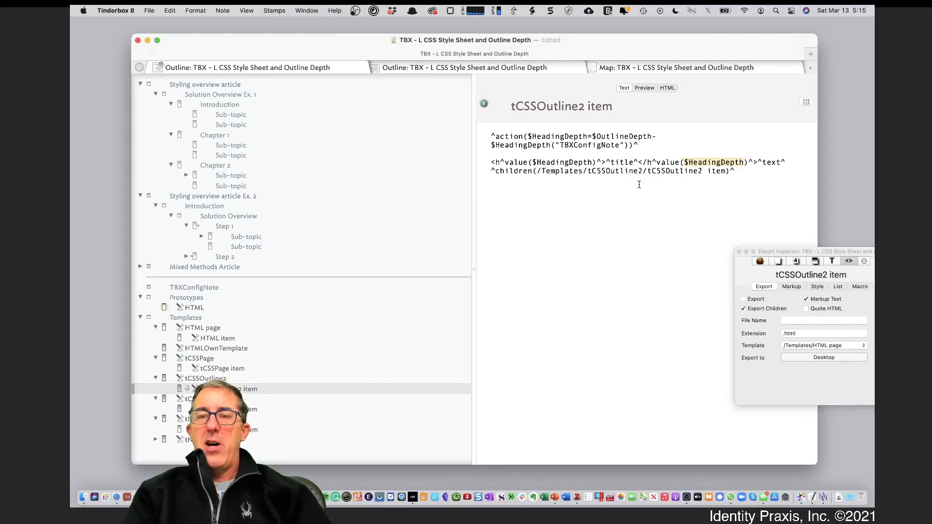
left_click(221, 197)
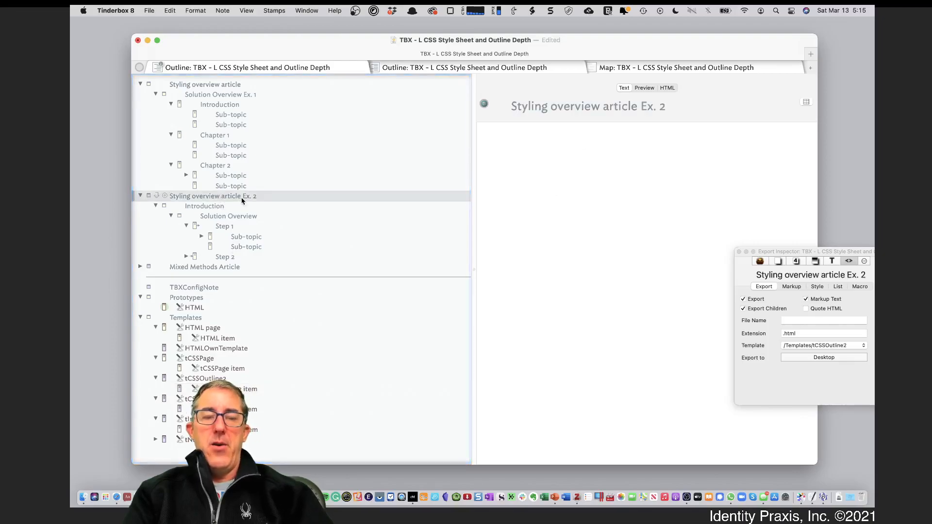
- Review the heading tags in the exported HTML of Styling overview article Ex. 2, highlighting the Solution Overview h2 tag
left_click(645, 87)
left_click(668, 87)
scroll(540, 330, "down", 4)
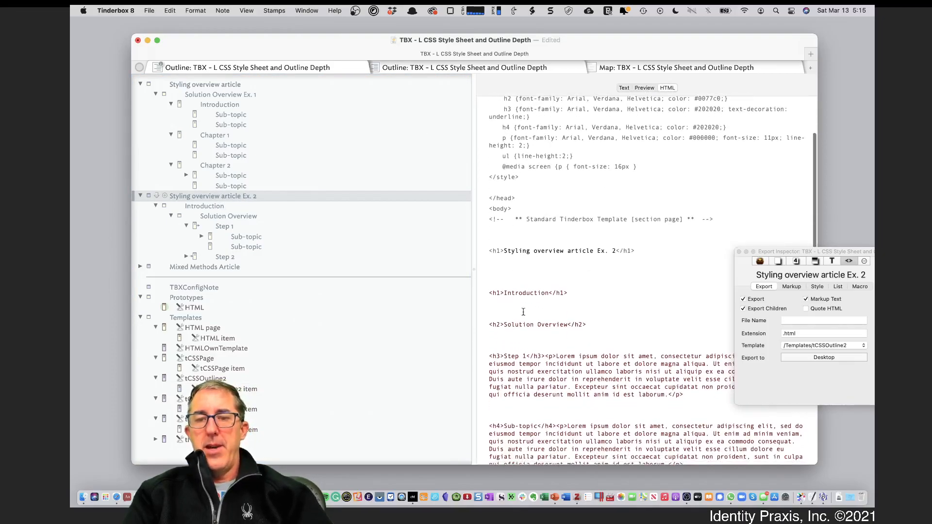
scroll(491, 325, "down", 4)
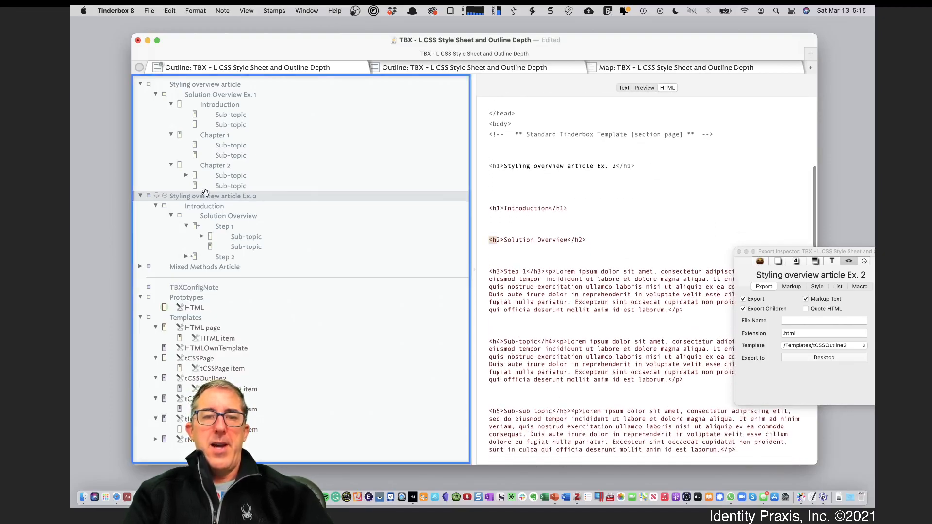
- Demote Styling overview article Ex. 2 one outline level and check the heading levels in its preview and exported HTML
key("Tab")
left_click(645, 89)
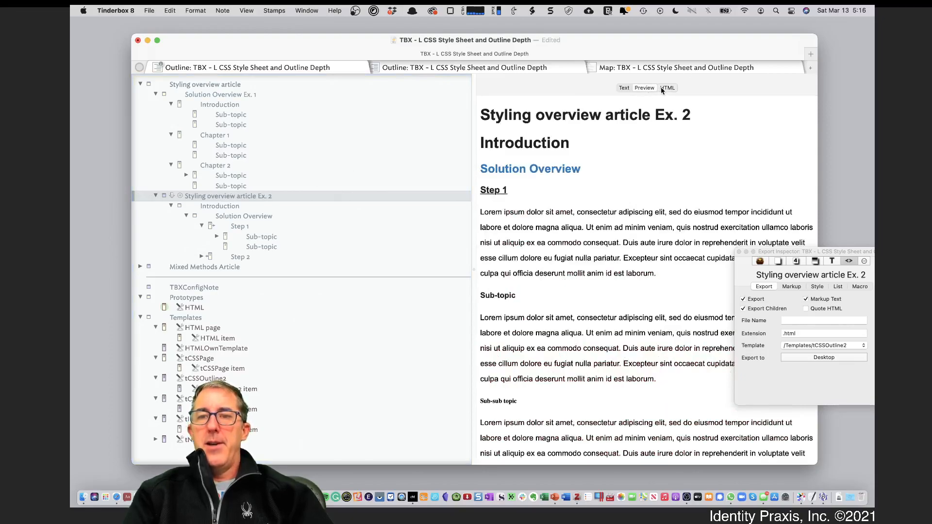
left_click(664, 88)
left_click(626, 88)
left_click(668, 88)
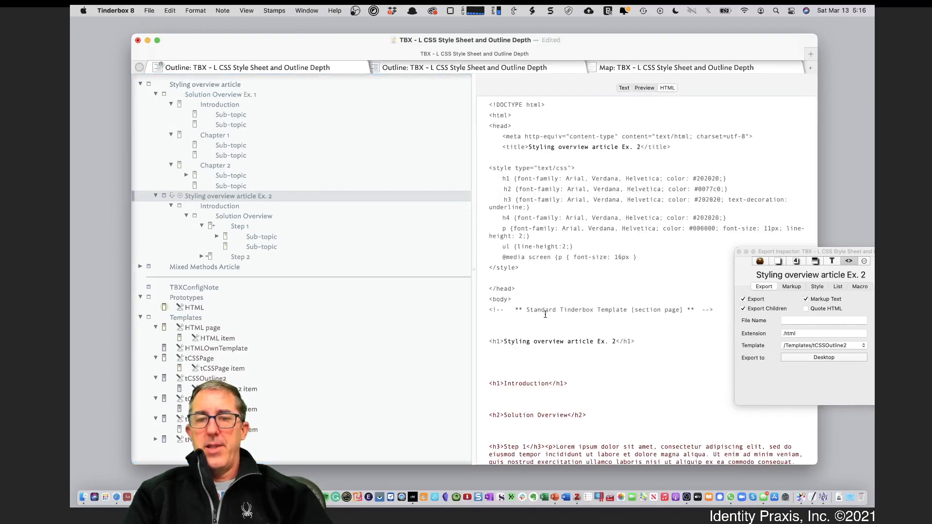
scroll(534, 358, "down", 5)
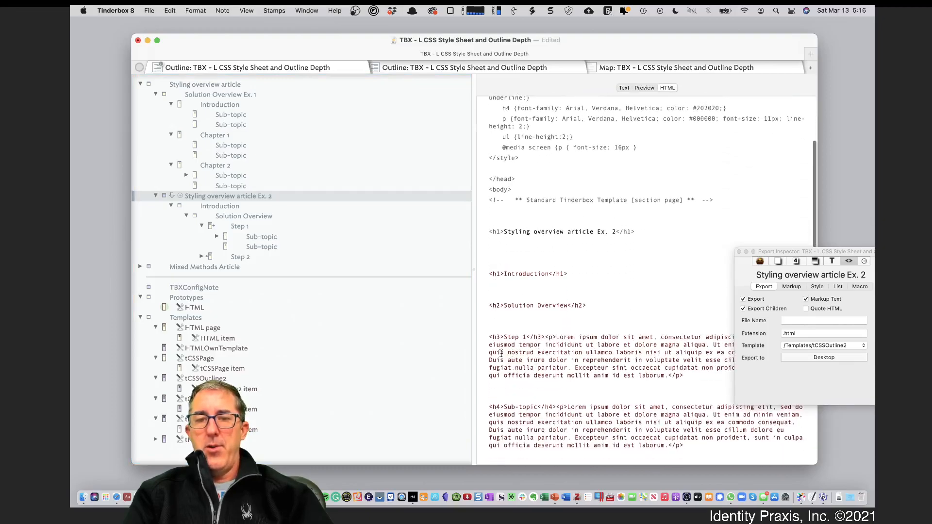
scroll(516, 434, "down", 5)
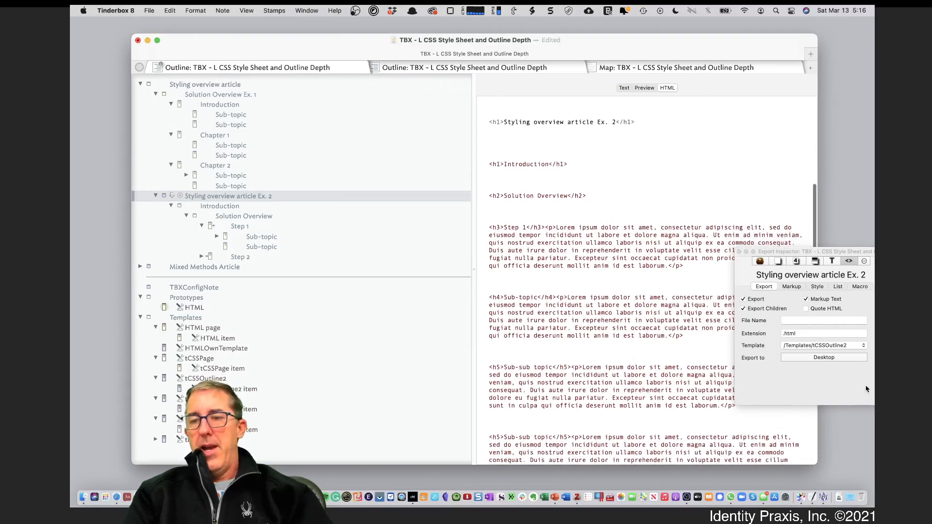
- Assign the /Templates/tCSSPage export template to Styling overview article Ex. 2 and review the headings in its refreshed HTML
left_click(850, 346)
left_click(848, 330)
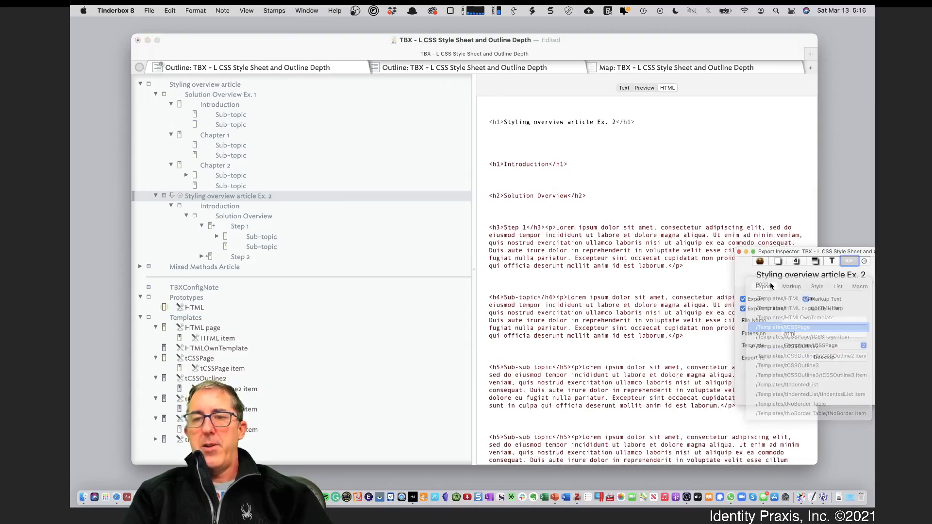
left_click(623, 90)
left_click(666, 87)
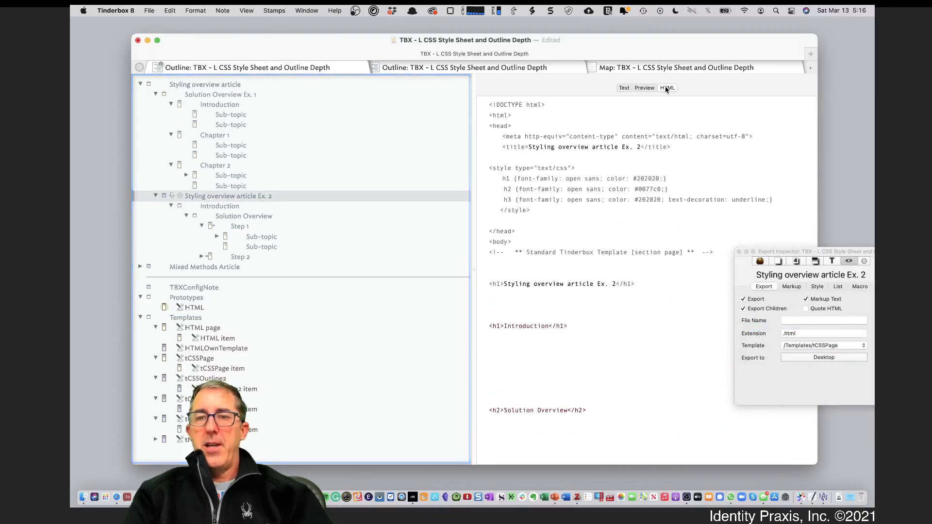
scroll(601, 296, "down", 10)
scroll(601, 297, "up", 6)
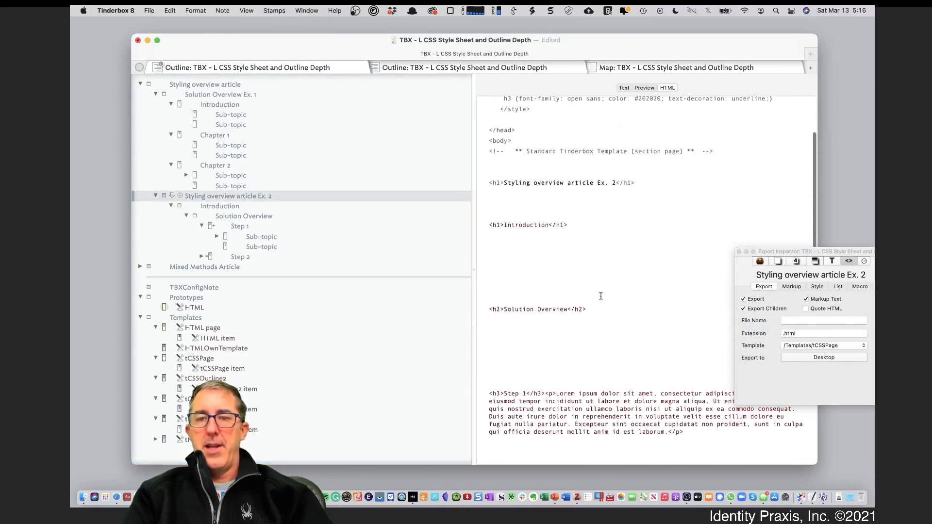
- Try the /Templates/tCSSOutline3 export template on Styling overview article Ex. 2 and look over its HTML
left_click(820, 346)
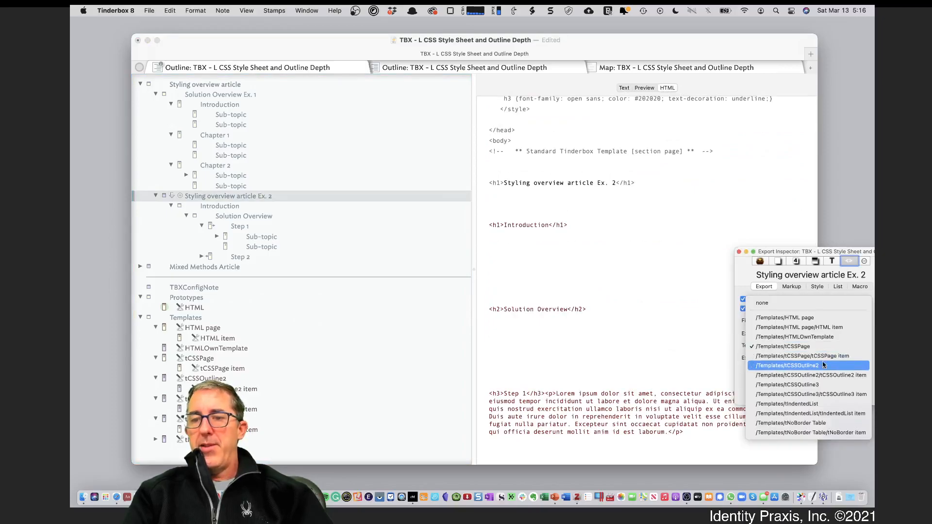
left_click(824, 386)
scroll(641, 301, "down", 3)
scroll(641, 301, "down", 1)
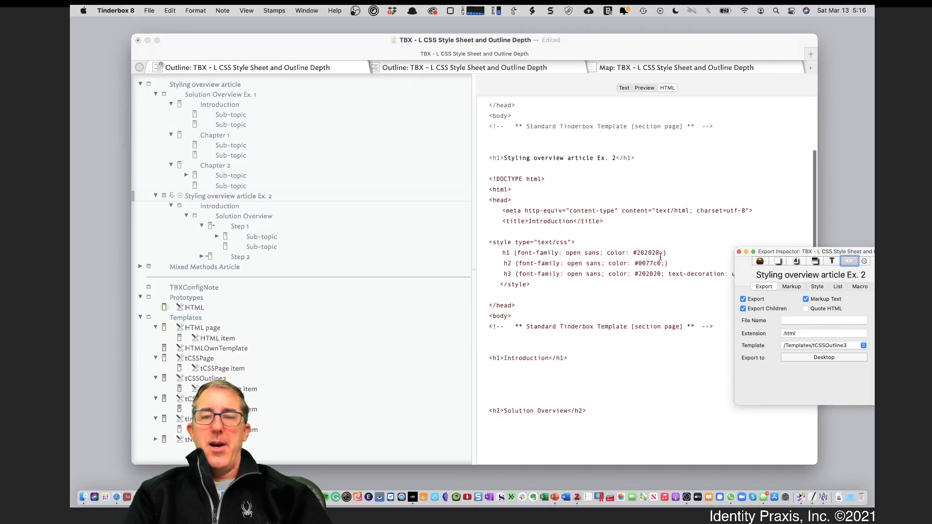
- Set the export template of Styling overview article Ex. 2 to /Templates/tCSSOutline2 and review its HTML and full preview
left_click(863, 343)
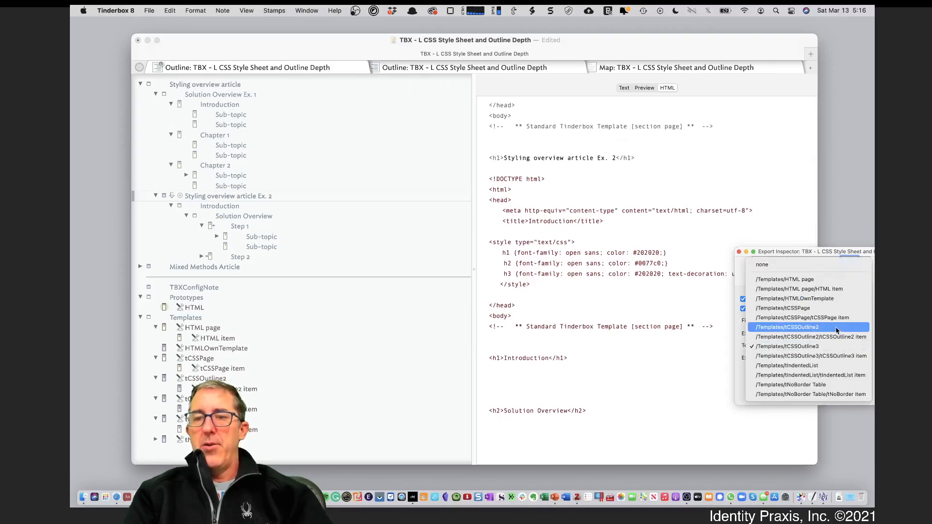
left_click(839, 328)
scroll(554, 223, "down", 5)
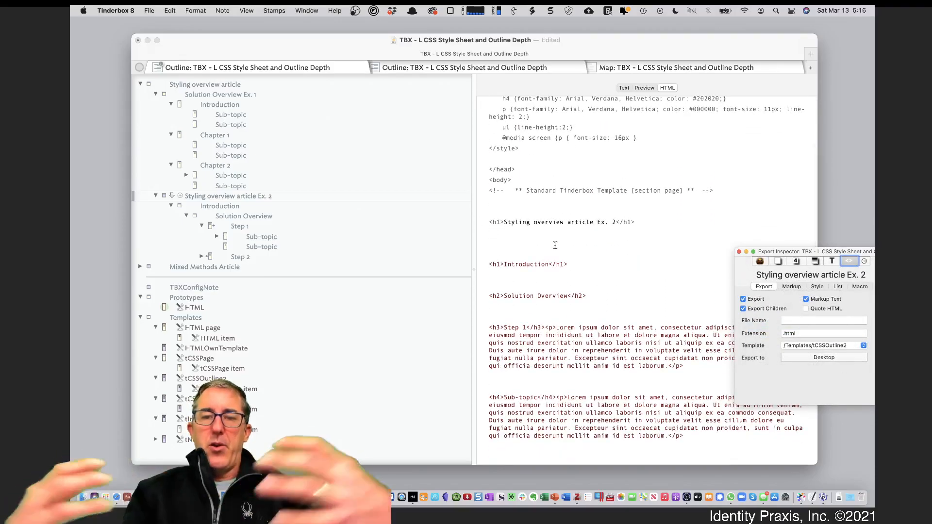
left_click(644, 88)
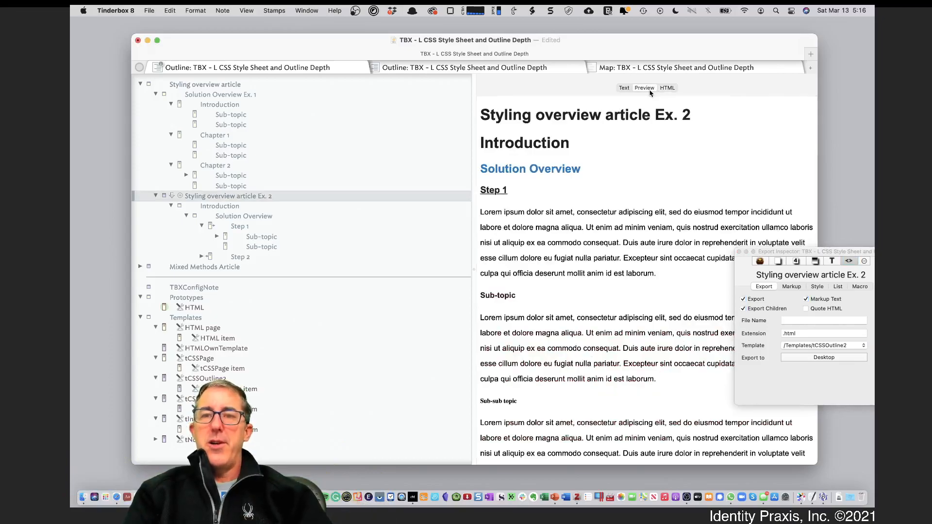
scroll(550, 246, "down", 10)
scroll(550, 250, "down", 10)
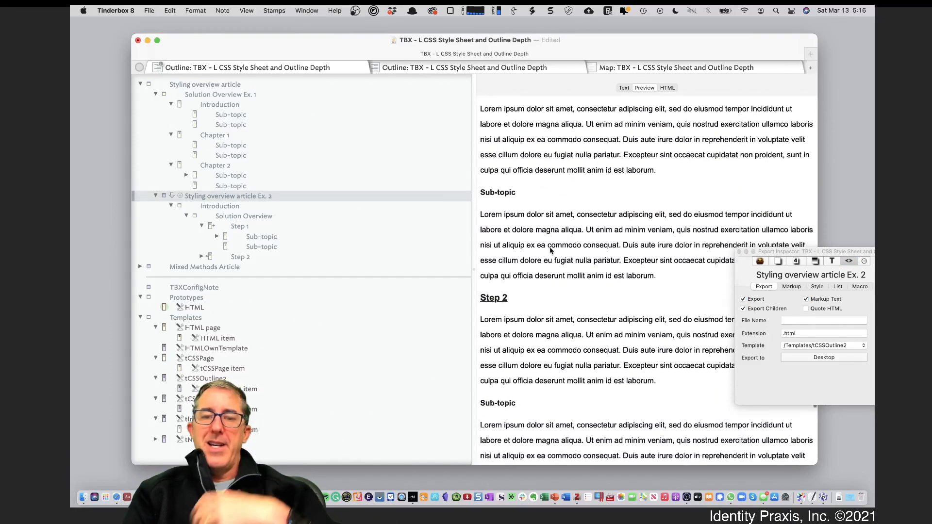
scroll(550, 250, "up", 15)
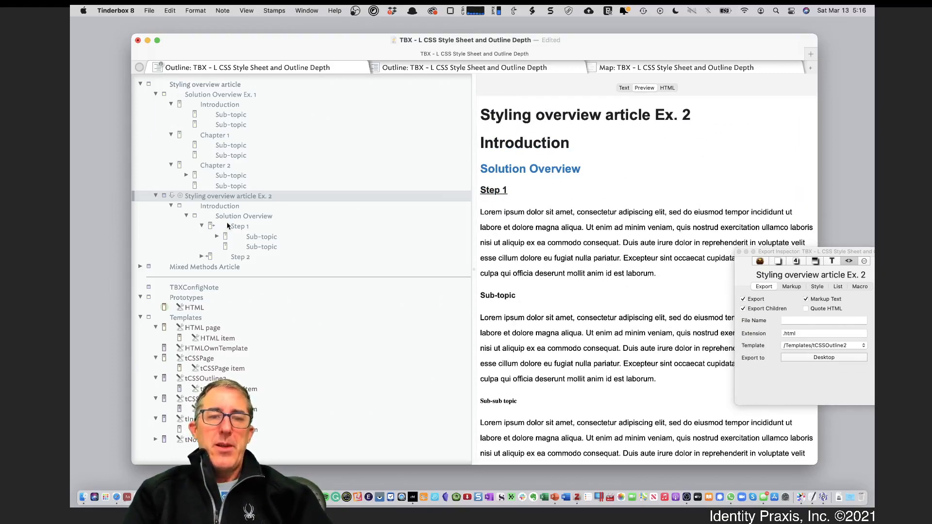
- Collapse both styling example branches in the outline, expand Mixed Methods Article and select it
left_click(156, 195)
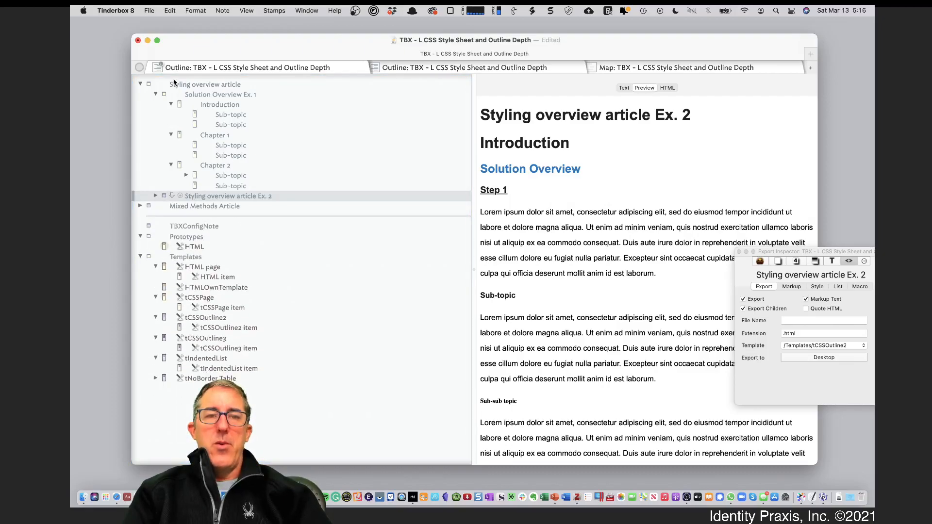
left_click(156, 93)
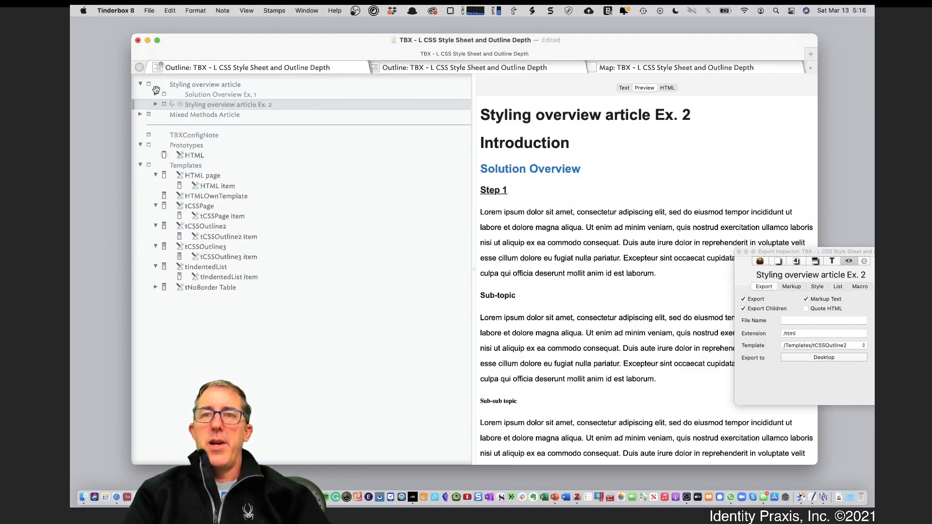
left_click(140, 114)
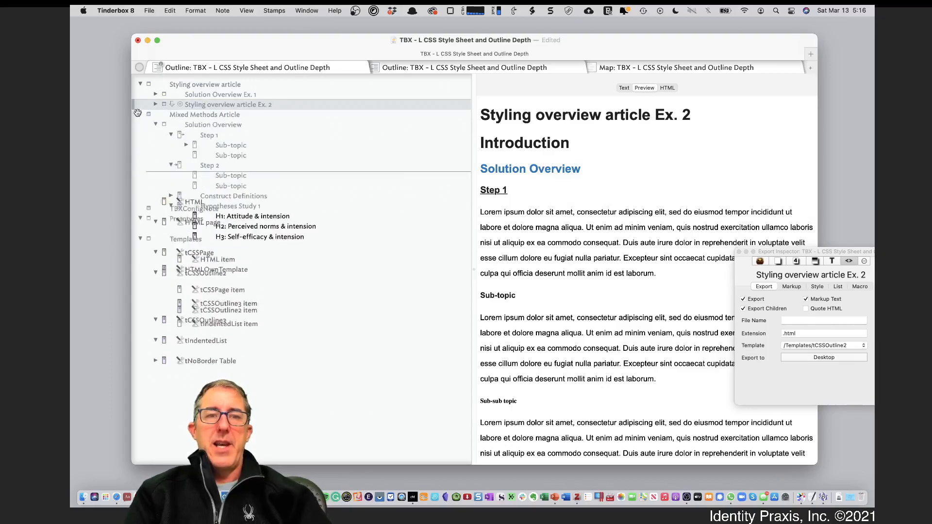
left_click(195, 116)
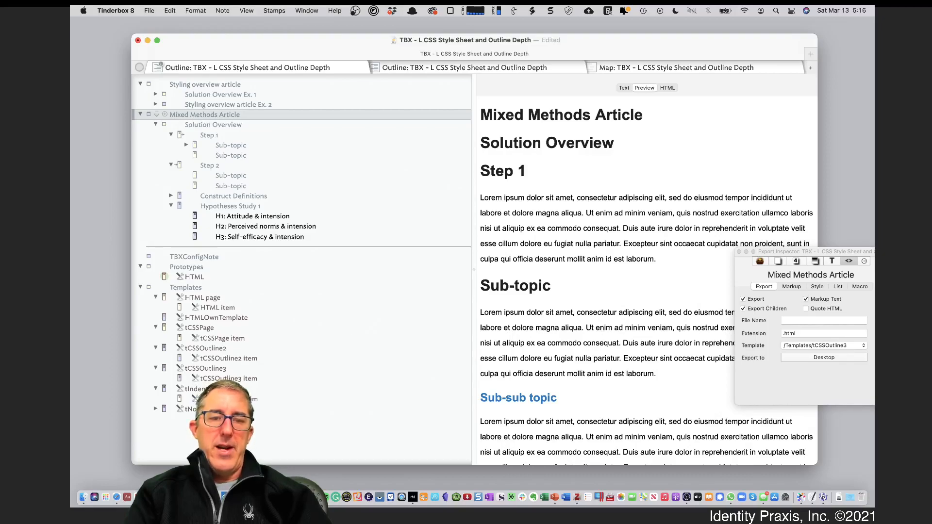
- Open the tCSSOutline3 template and highlight its code from the head section through the CSS styles to the body comment
left_click(214, 369)
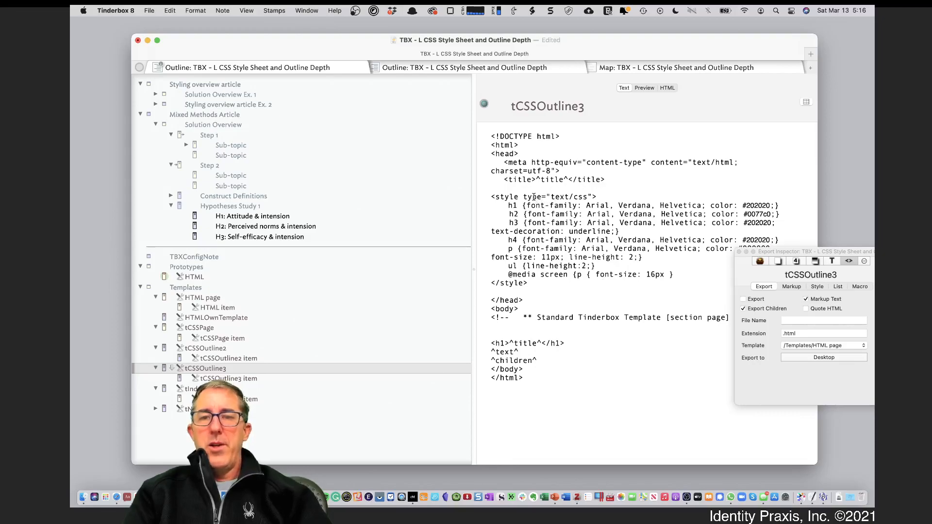
left_click_drag(516, 153, 570, 330)
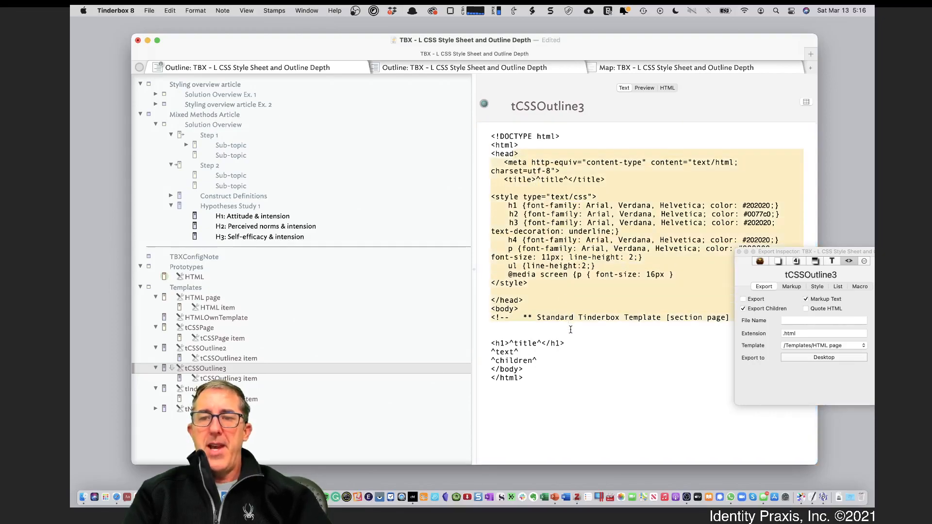
left_click(524, 250)
- Open tCSSOutline3 item and highlight its tIndentedList template condition together with the list code inside that branch
left_click(238, 378)
left_click(618, 141)
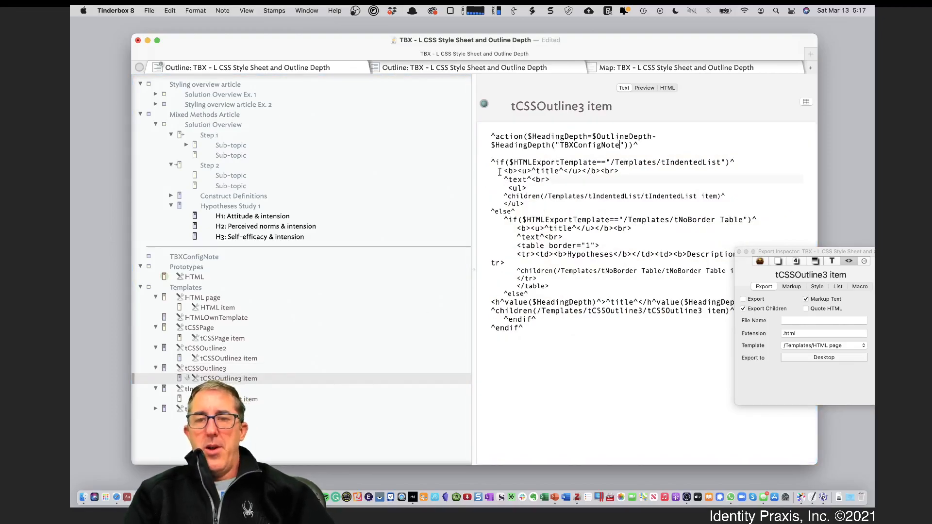
left_click_drag(492, 162, 621, 165)
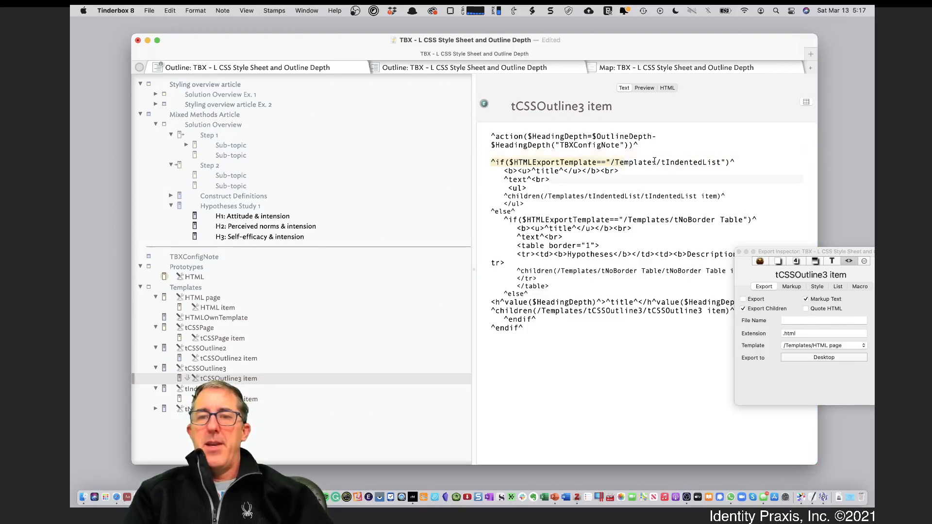
left_click_drag(658, 162, 712, 164)
left_click_drag(514, 171, 521, 189)
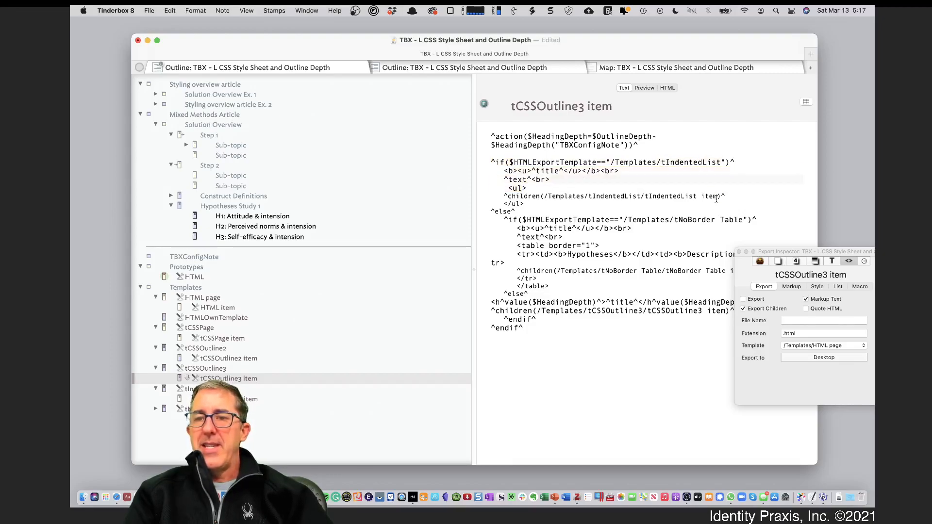
left_click_drag(717, 199, 719, 198)
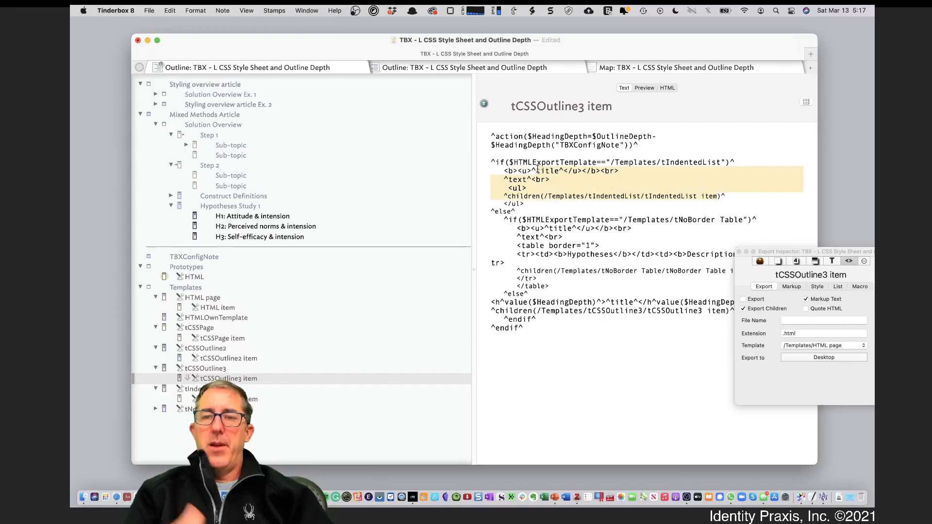
- Highlight the tNoBorder Table condition and its table code in tCSSOutline3 item, moving the Export Inspector clear of the code
left_click(529, 218)
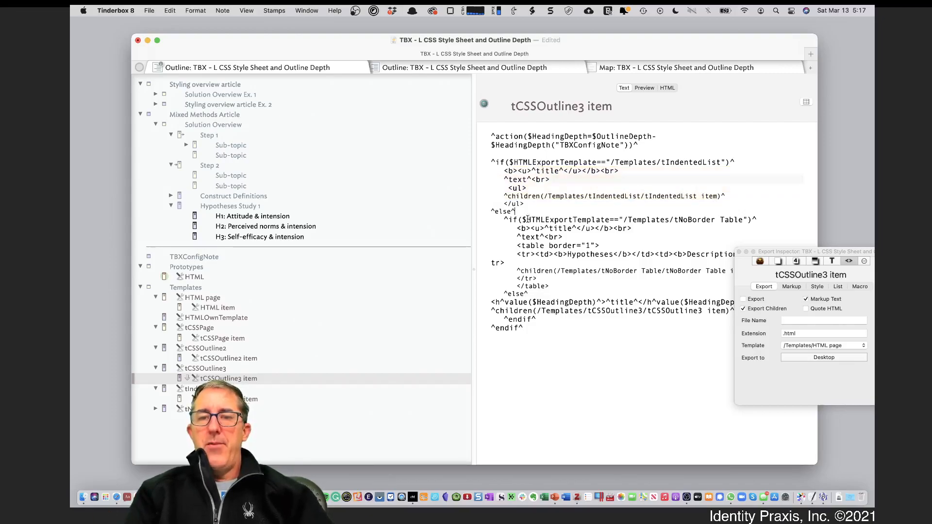
left_click_drag(510, 219, 610, 221)
left_click(673, 219)
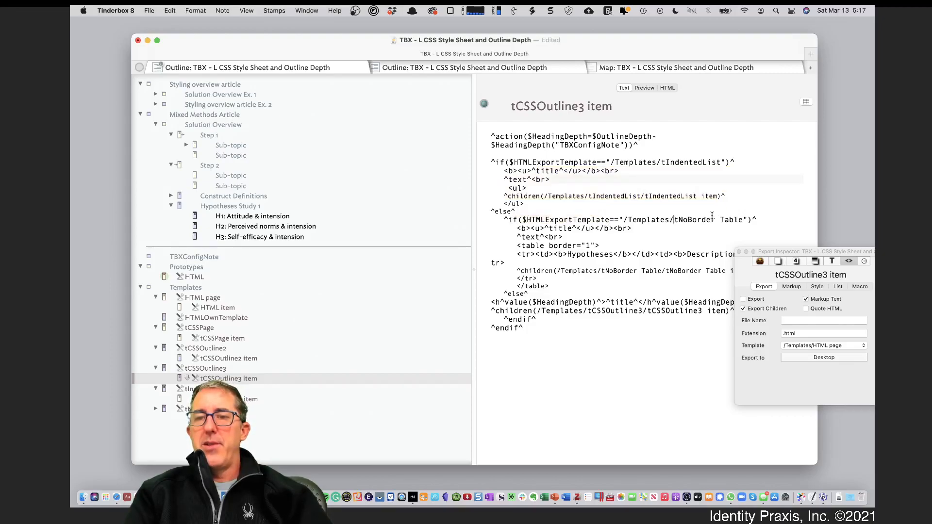
left_click_drag(517, 227, 556, 250)
left_click_drag(770, 253, 776, 278)
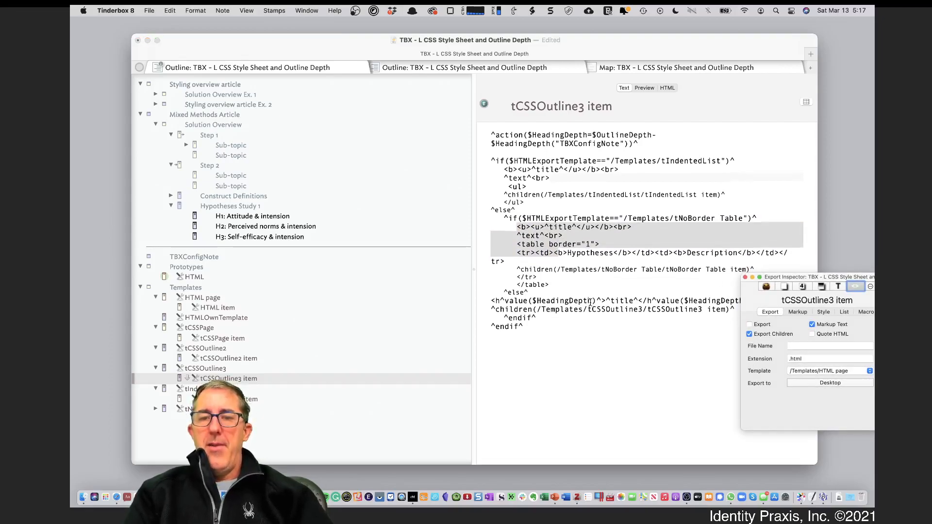
- Highlight the HeadingDepth heading line and the tCSSOutline3 item children call in the final else branch
left_click(574, 310)
left_click_drag(549, 301, 551, 307)
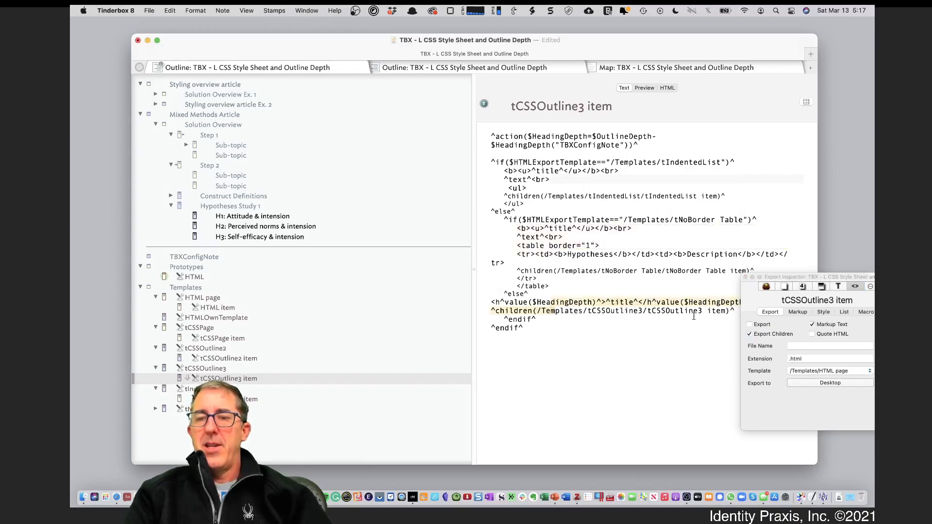
left_click_drag(701, 315, 635, 309)
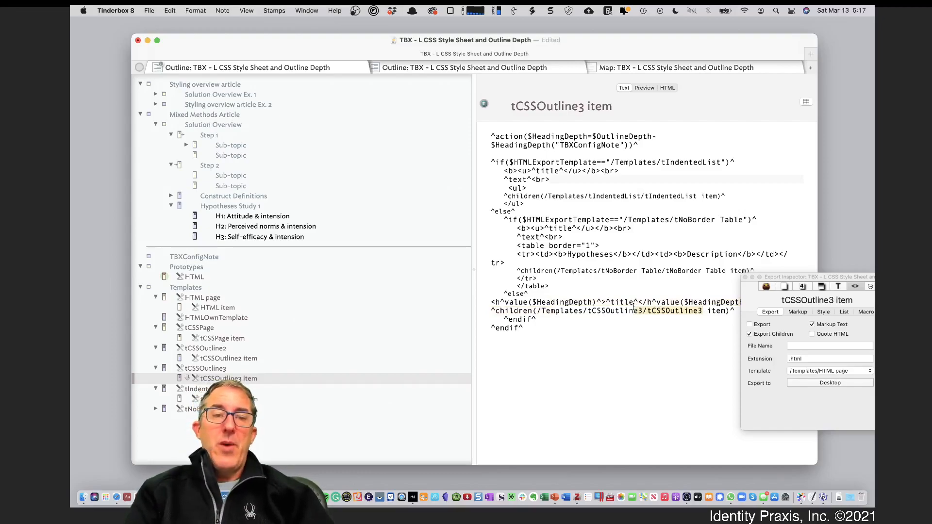
- Assign the /Templates/HTML page export template to Mixed Methods Article and review its preview down to the hypotheses
left_click(213, 114)
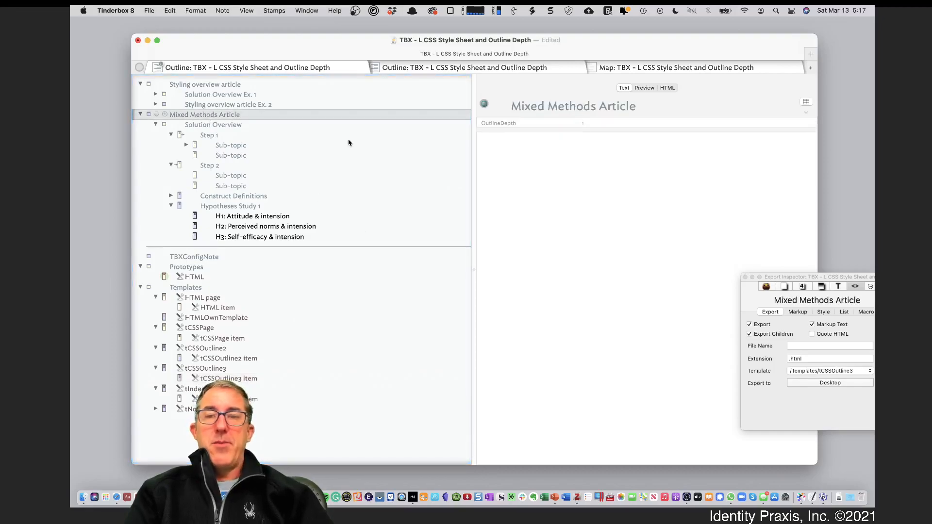
left_click(822, 370)
left_click(818, 306)
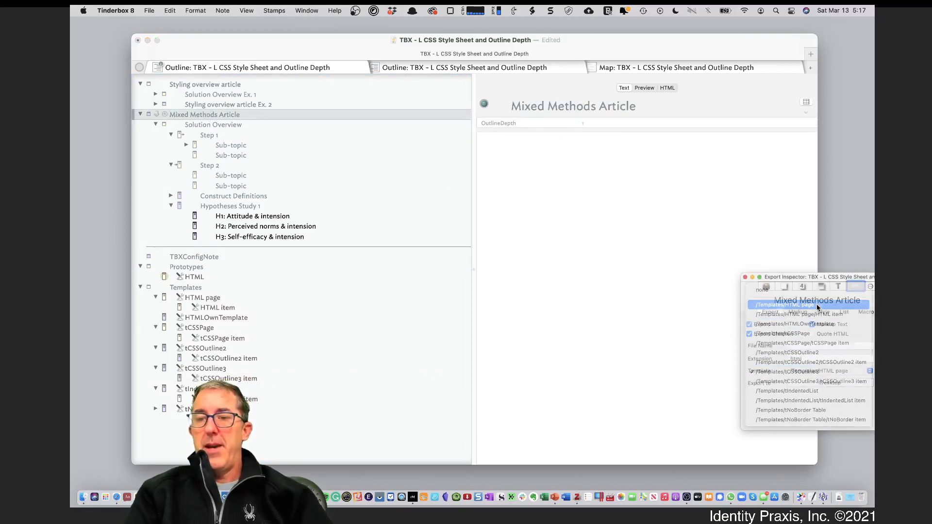
left_click(644, 88)
scroll(596, 242, "down", 15)
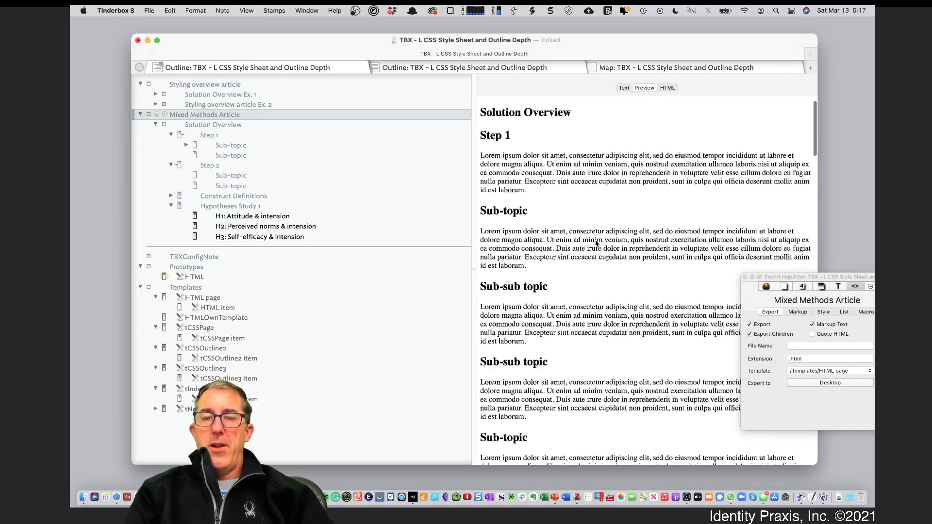
scroll(596, 241, "down", 10)
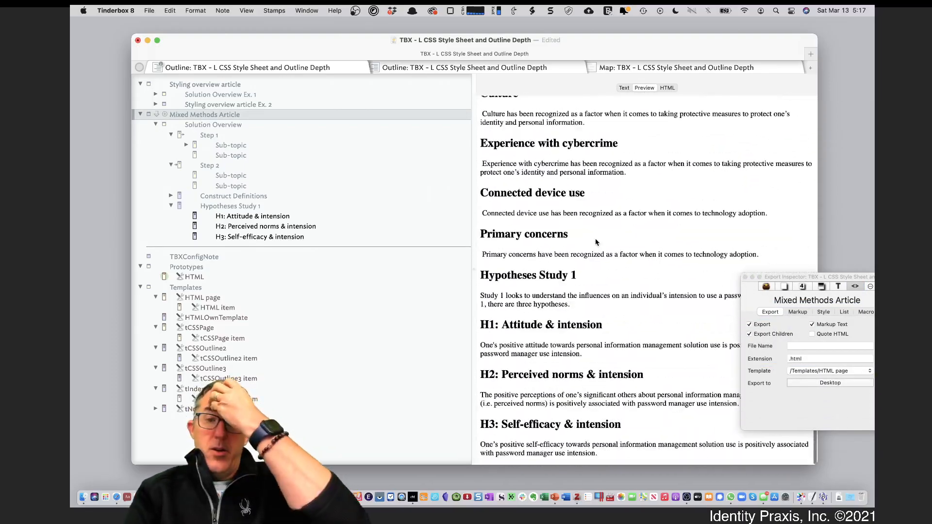
- Assign the /Templates/tCSSPage export template to Mixed Methods Article and review the heading styles throughout its preview
scroll(595, 241, "up", 3)
scroll(596, 240, "down", 3)
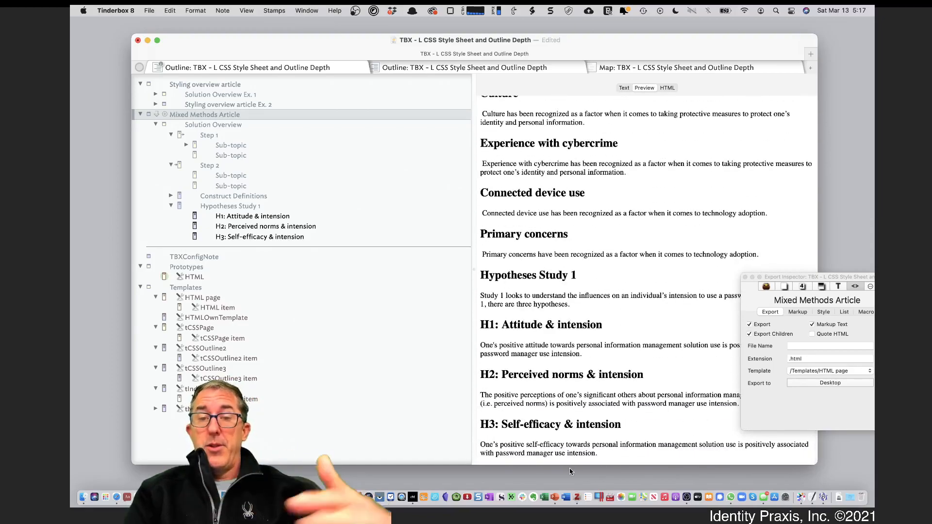
scroll(572, 429, "up", 20)
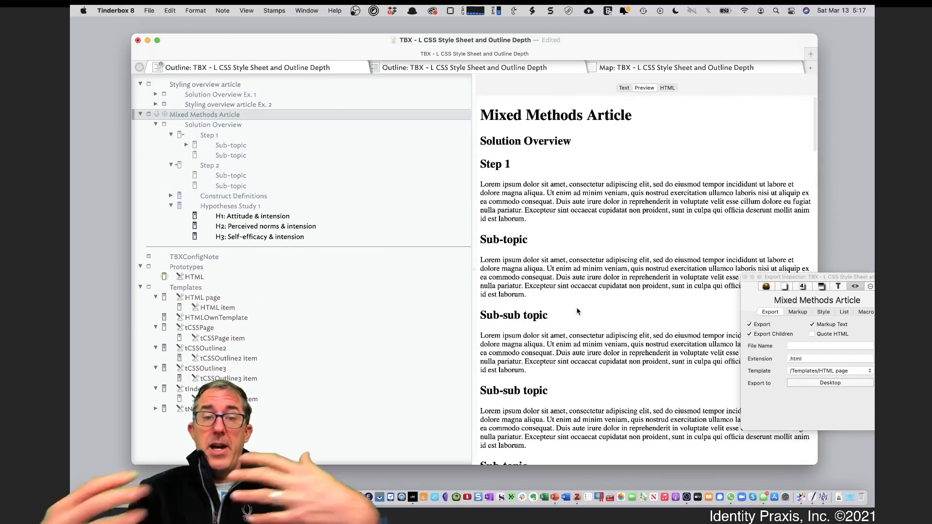
left_click(814, 371)
left_click(815, 400)
scroll(634, 350, "down", 15)
scroll(634, 358, "down", 20)
scroll(636, 345, "down", 3)
scroll(635, 344, "up", 20)
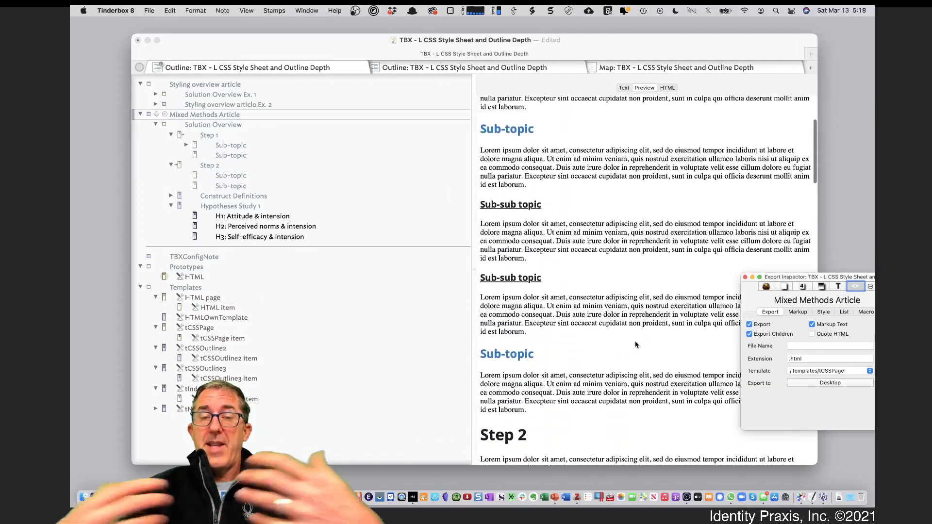
- Find the construct definitions in the Mixed Methods Article preview and highlight the passage from Fear through Attitude
scroll(635, 344, "down", 1)
scroll(543, 231, "down", 8)
scroll(543, 231, "down", 7)
left_click(501, 142)
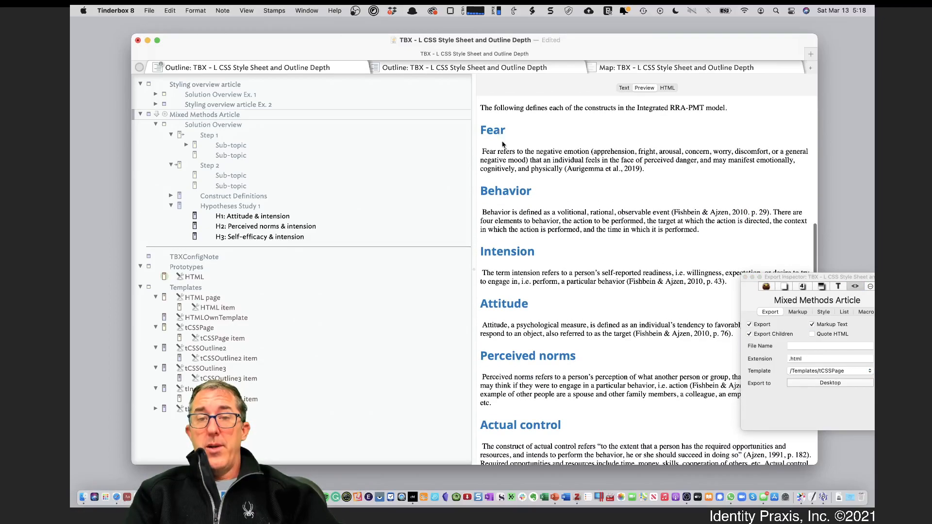
left_click_drag(502, 126, 575, 336)
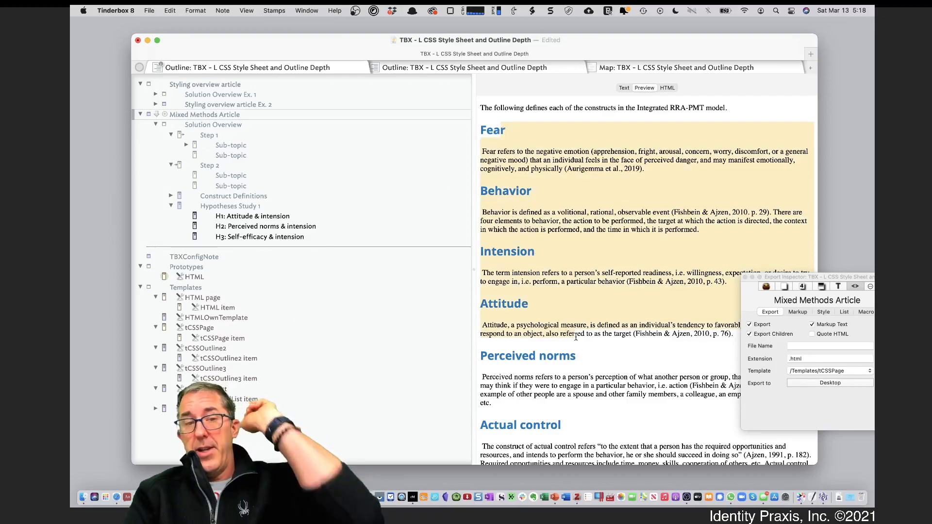
- Assign the /Templates/tCSSOutline3 export template to Mixed Methods Article and indent the article one level under Styling overview article
left_click(841, 371)
left_click(828, 409)
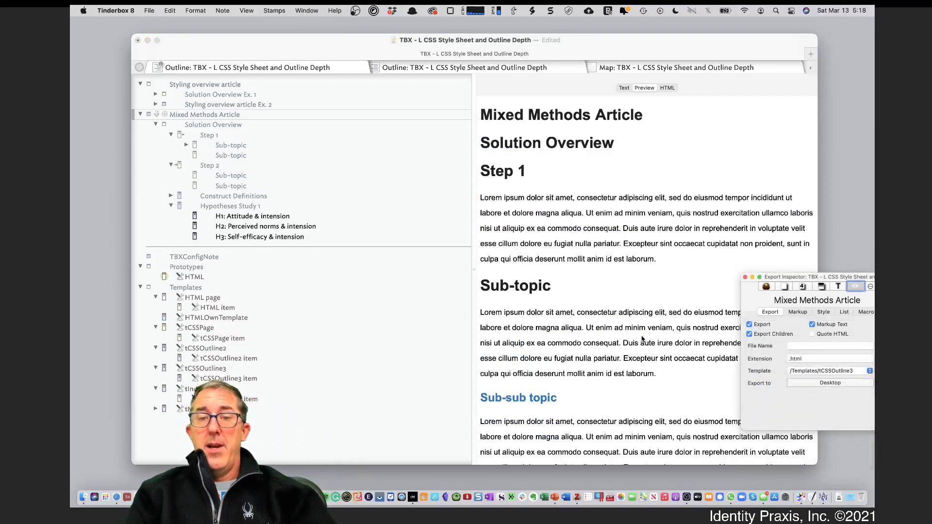
left_click(200, 112)
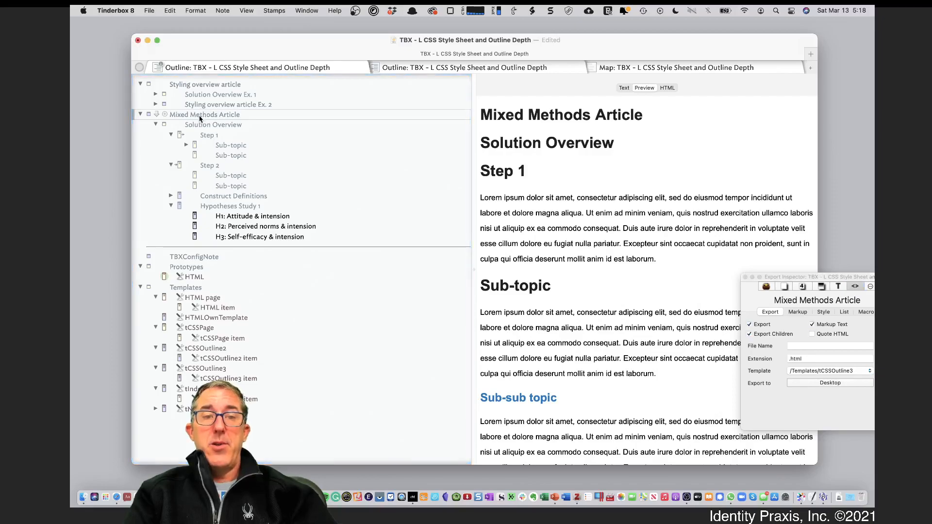
mouse_move(256, 106)
left_mouse_down()
mouse_move(262, 115)
mouse_move(262, 104)
left_mouse_up()
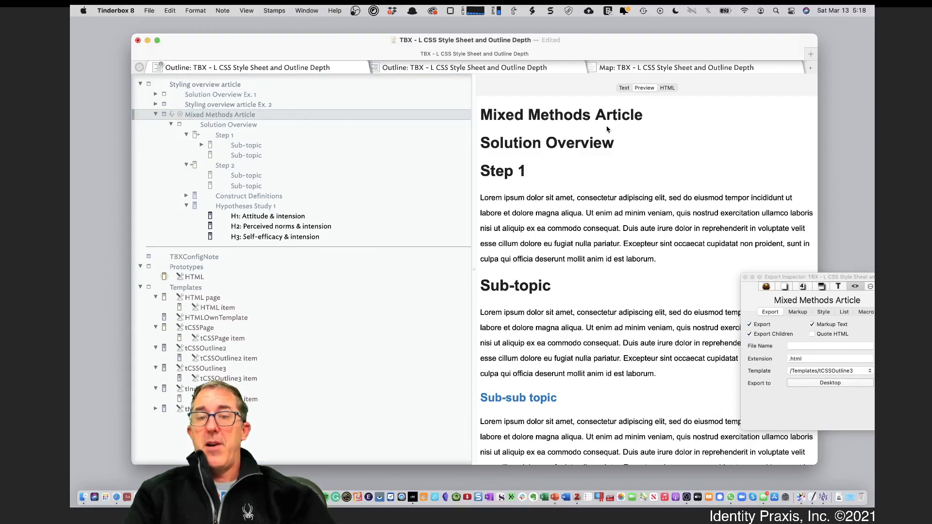
- Examine the indented article's preview for sub-topic heading styles and the Construct Definitions bulleted list
scroll(620, 195, "down", 10)
scroll(615, 277, "up", 3)
scroll(614, 279, "down", 3)
scroll(614, 279, "up", 6)
scroll(614, 279, "up", 1)
scroll(604, 309, "down", 6)
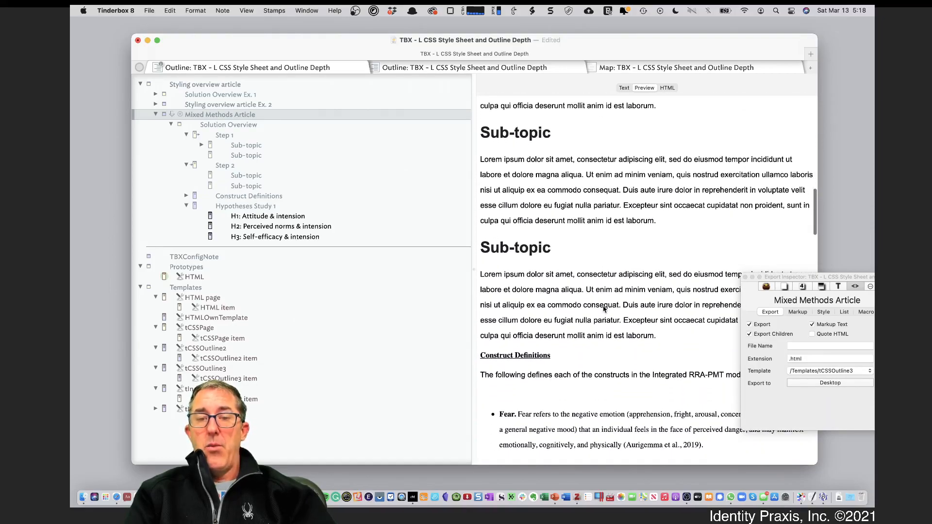
scroll(605, 309, "down", 3)
scroll(583, 301, "up", 6)
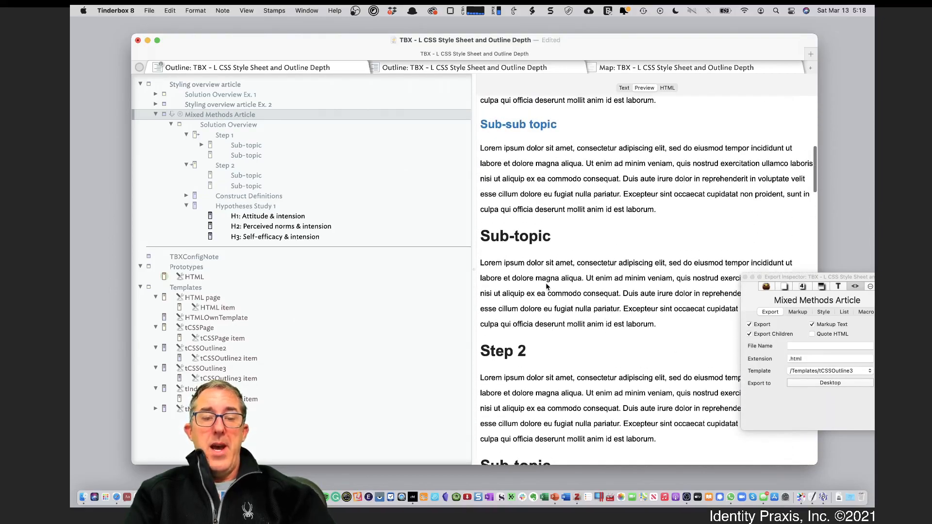
- Promote Mixed Methods Article to the top outline level and assign it the /Templates/tCSSOutline2 export template
key("shift+Tab")
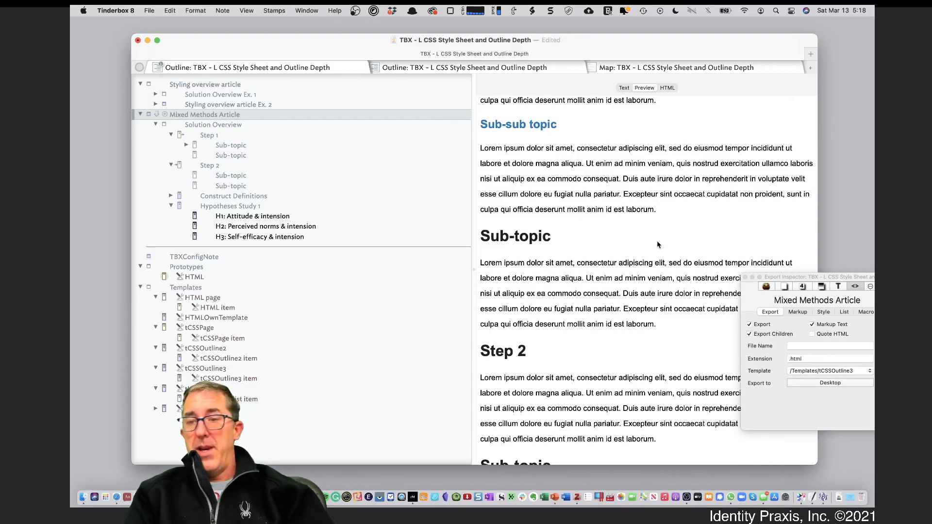
left_click(840, 371)
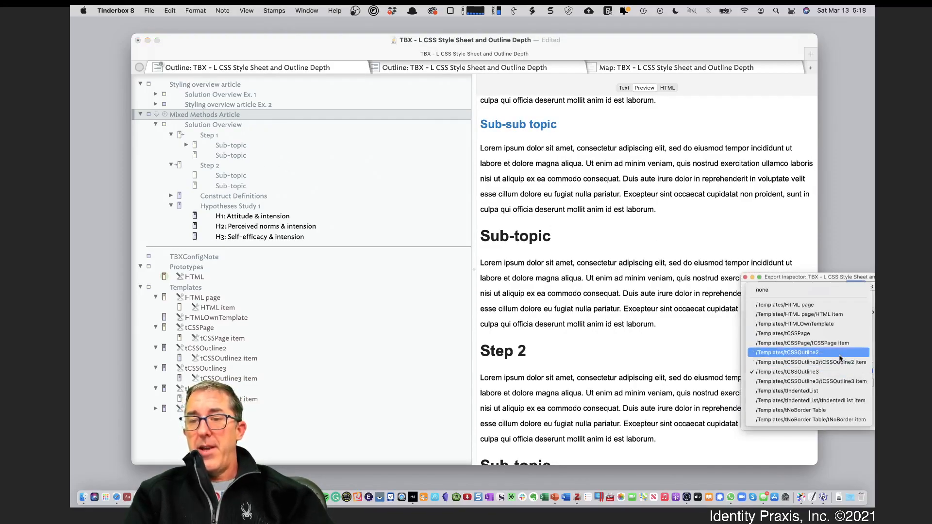
left_click(830, 352)
left_click(209, 117)
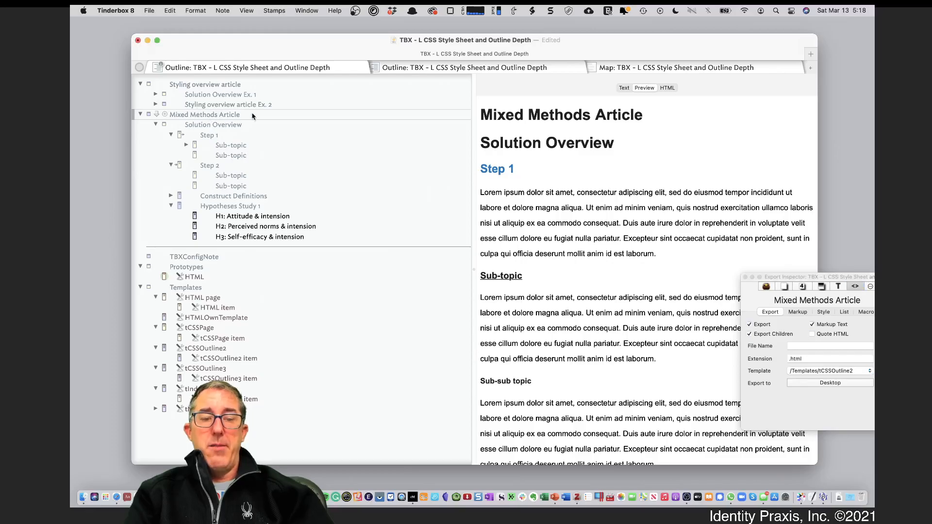
- Indent Mixed Methods Article under Styling overview article and highlight the Maladaptive rewards to Perceived threat vulnerability headings in its preview
key("Tab")
scroll(581, 281, "down", 20)
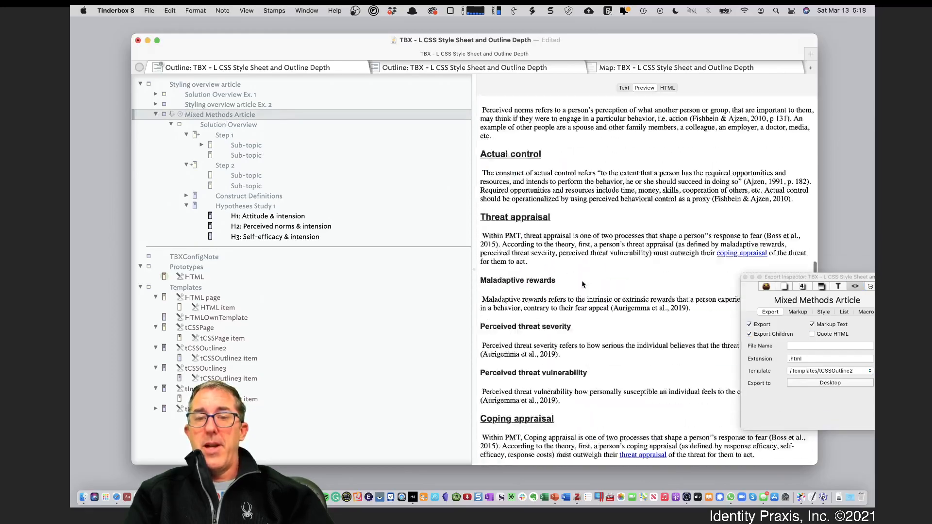
scroll(582, 282, "up", 10)
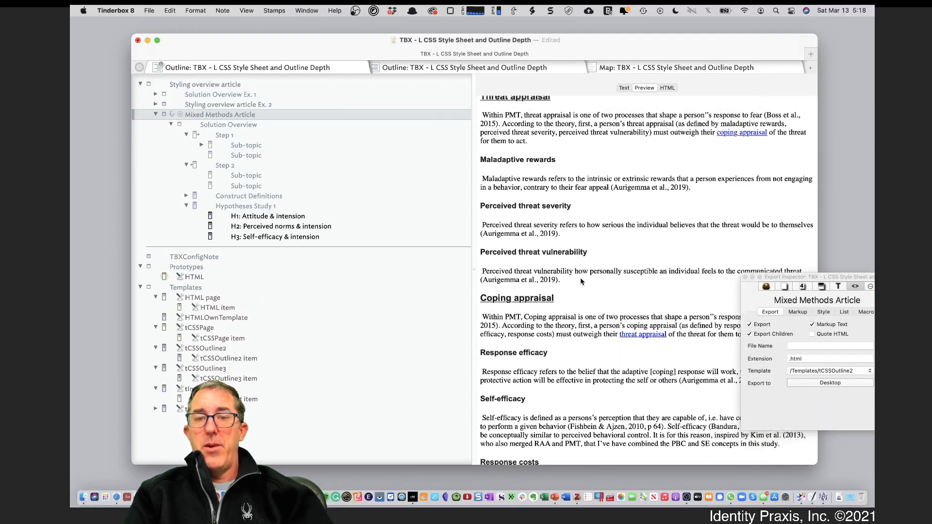
scroll(508, 159, "up", 2)
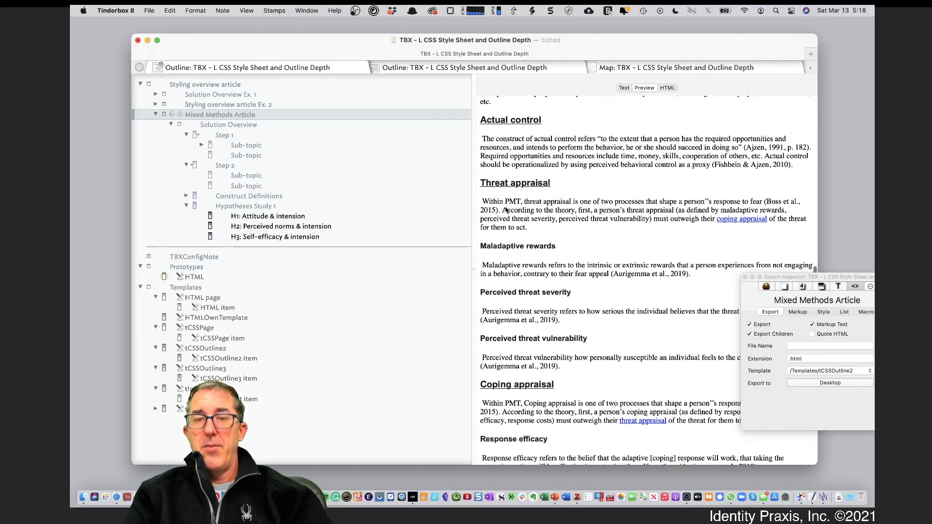
left_click_drag(481, 246, 520, 336)
scroll(521, 333, "down", 5)
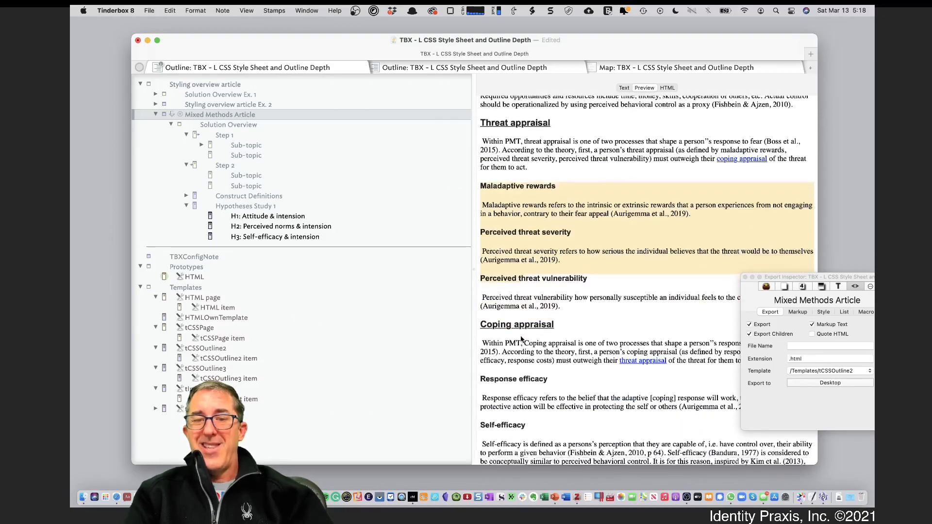
scroll(524, 351, "down", 8)
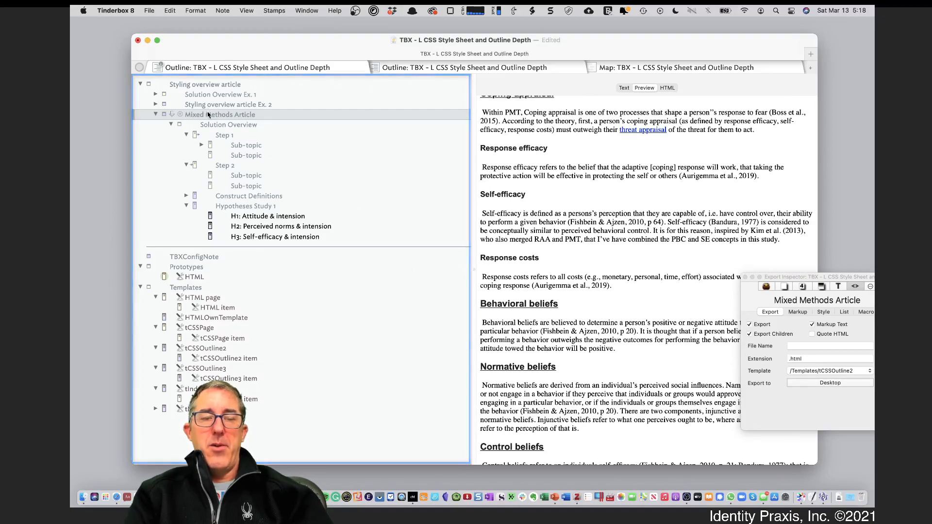
- Return Mixed Methods Article to the top outline level and set its export template to /Templates/tCSSOutline3
key("shift+Tab")
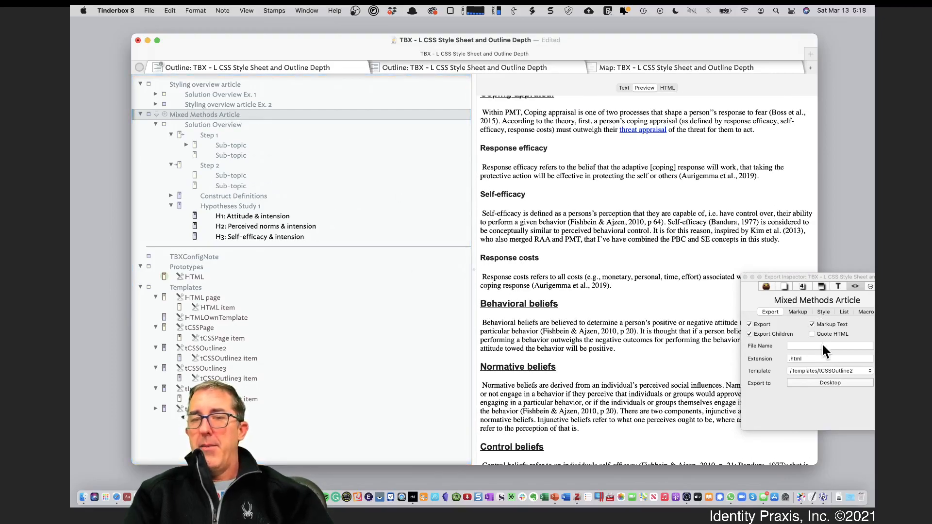
left_click(829, 371)
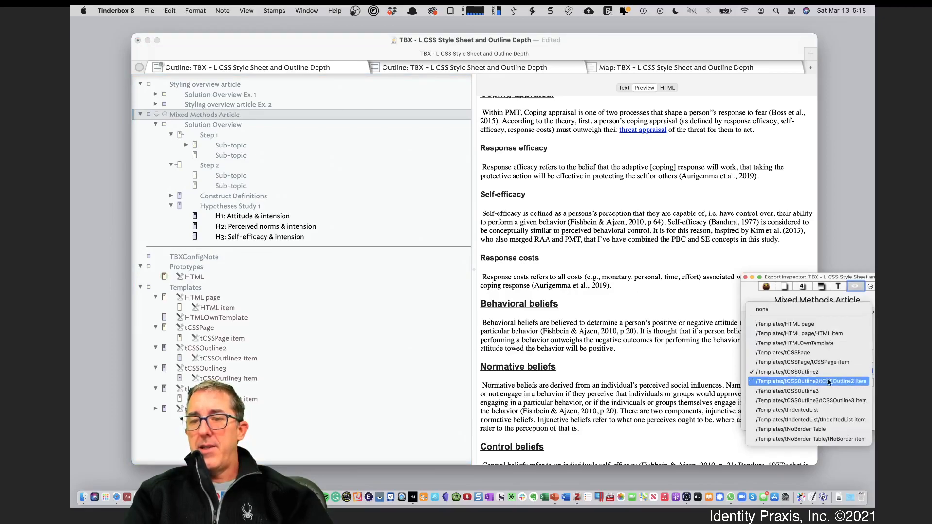
left_click(801, 382)
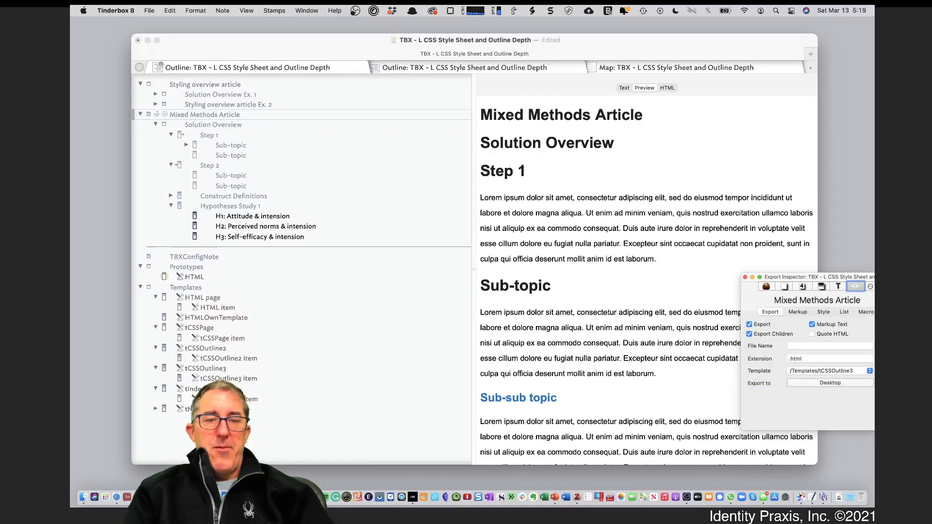
left_click(205, 115)
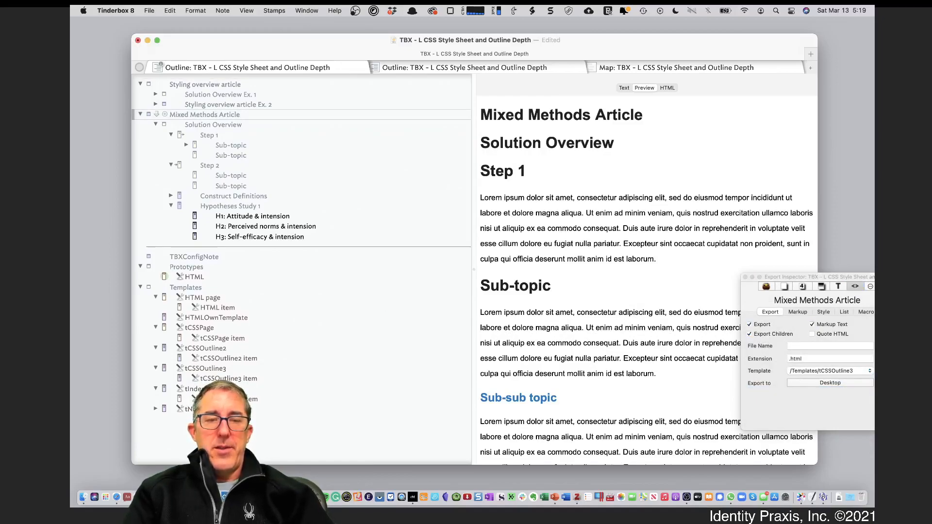
- Open the tIndentedList template and highlight its bold, underlined title code
left_click(206, 389)
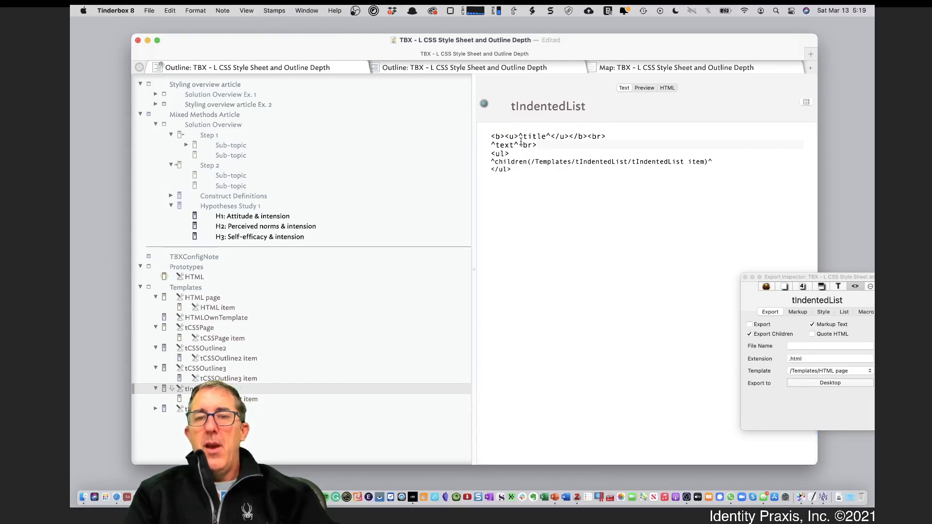
left_click_drag(492, 136, 562, 134)
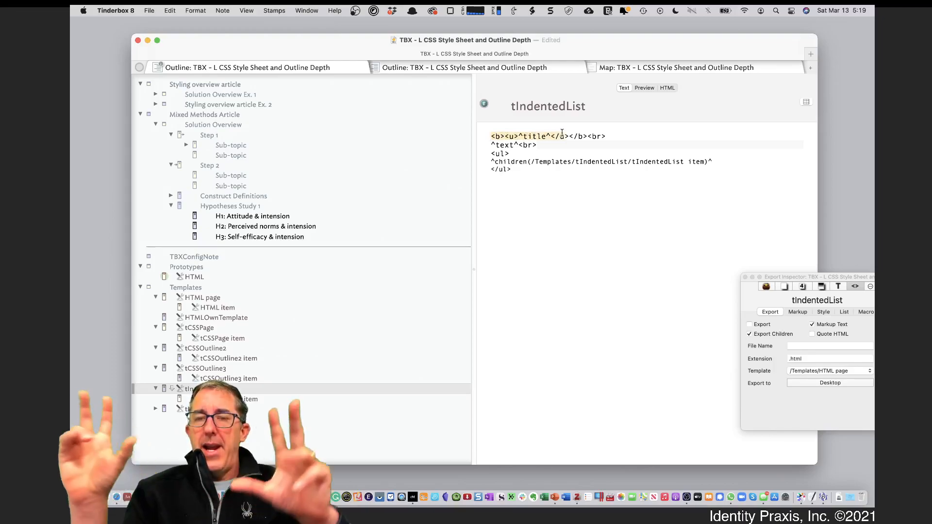
left_click(564, 143)
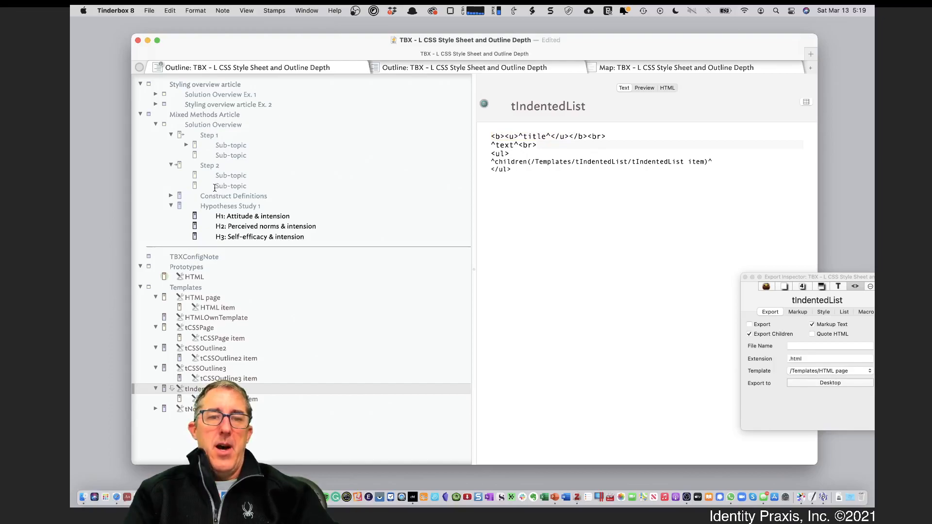
- Expand Construct Definitions in the outline and inspect the note, its export template attribute and its child notes
left_click(172, 196)
left_click(181, 196)
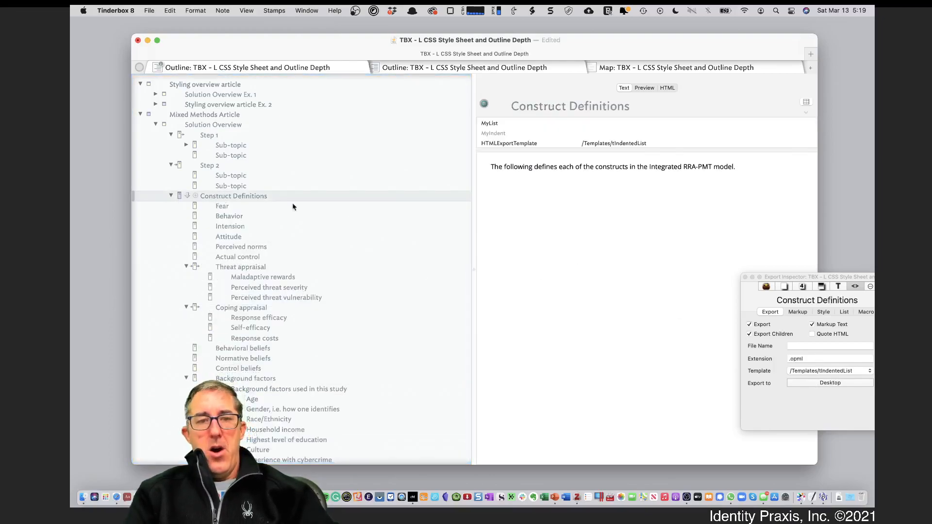
left_click(232, 224)
left_click(236, 237)
left_click(229, 206)
key("Up")
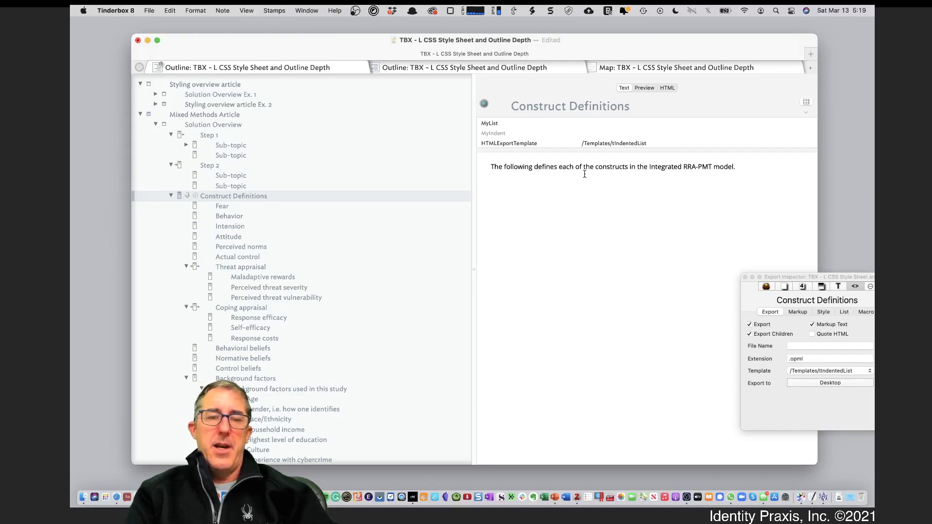
scroll(585, 174, "right", 3)
left_click(558, 190)
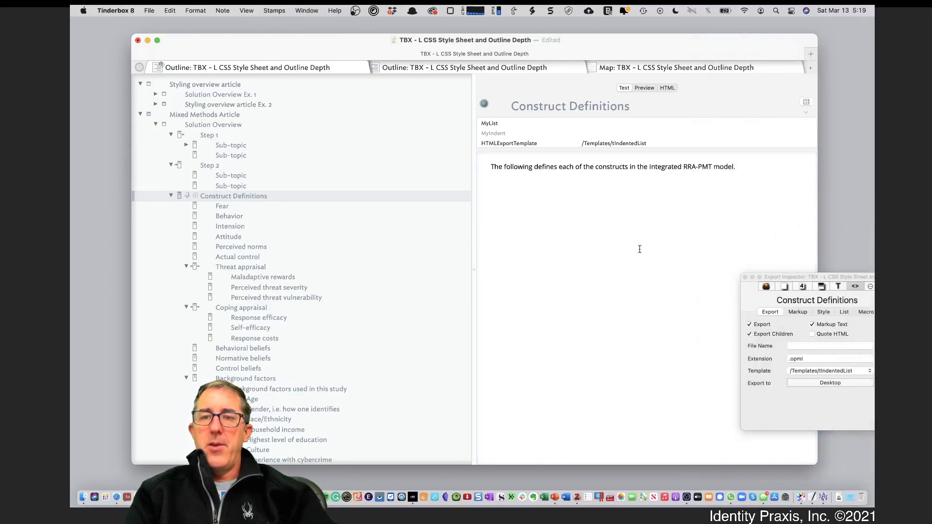
- Reopen the tIndentedList template and highlight its <ul> tag and the children call to tIndentedList item
scroll(268, 284, "down", 10)
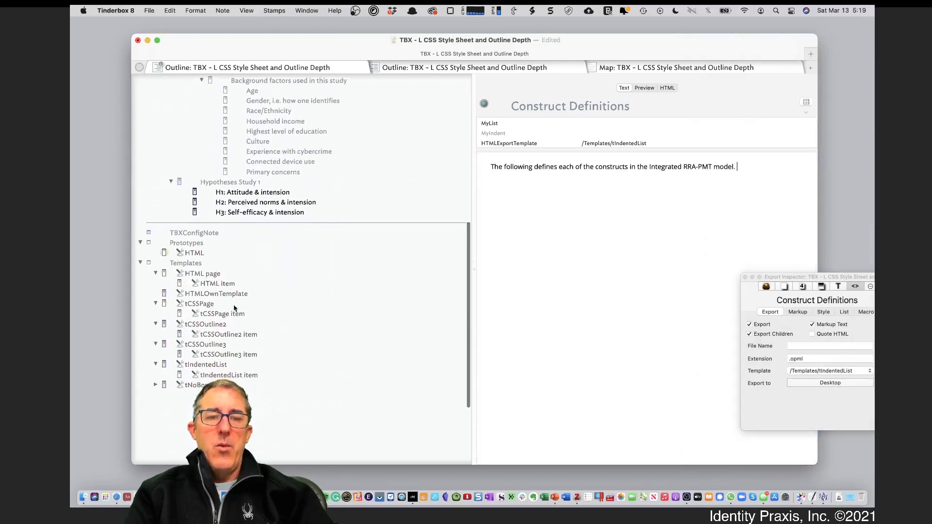
left_click(221, 375)
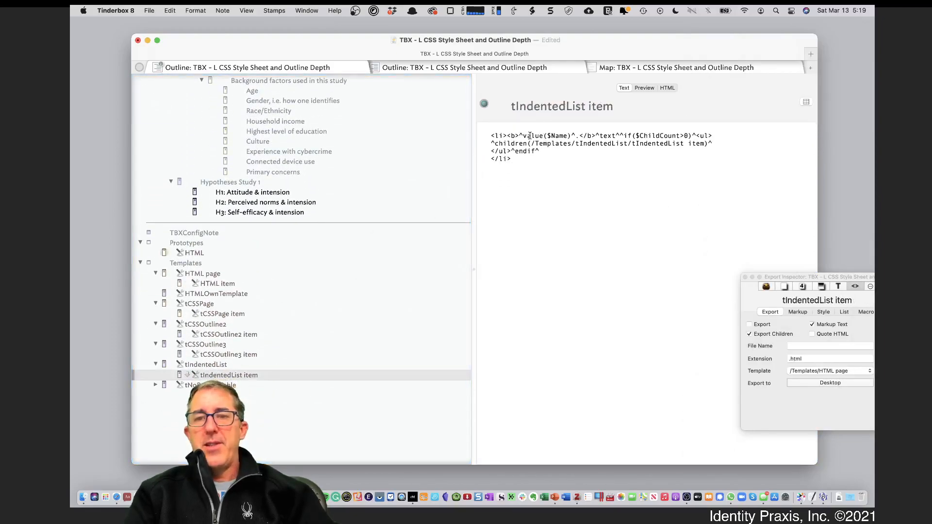
left_click(307, 367)
left_click(546, 139)
left_click(498, 145)
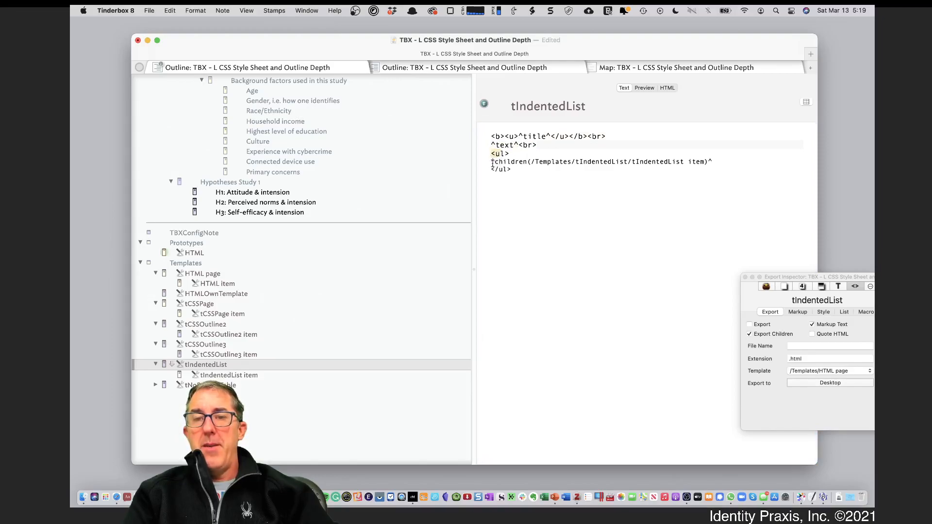
left_click_drag(511, 154, 661, 162)
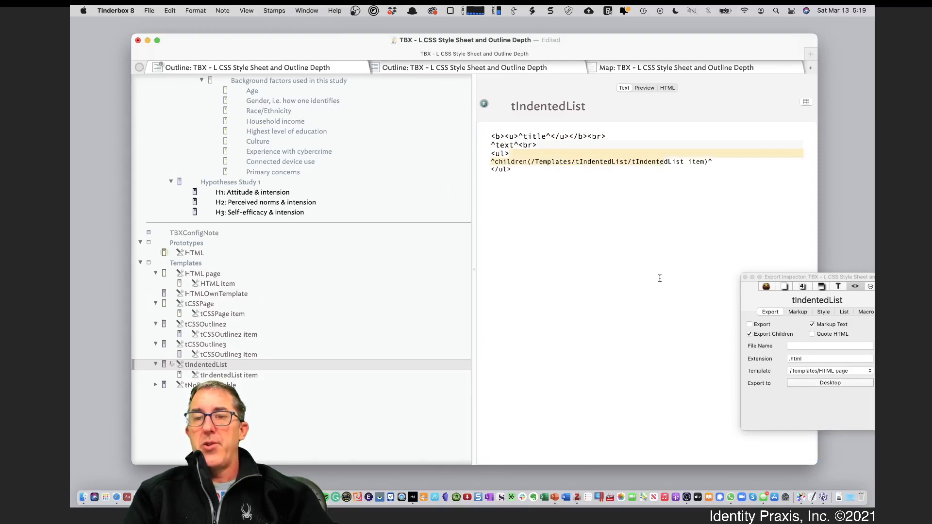
left_click_drag(705, 163, 640, 164)
- Open tIndentedList item and highlight its bold $Name value code, then the code from ^text^ through the conditional <ul> tag
left_click(224, 376)
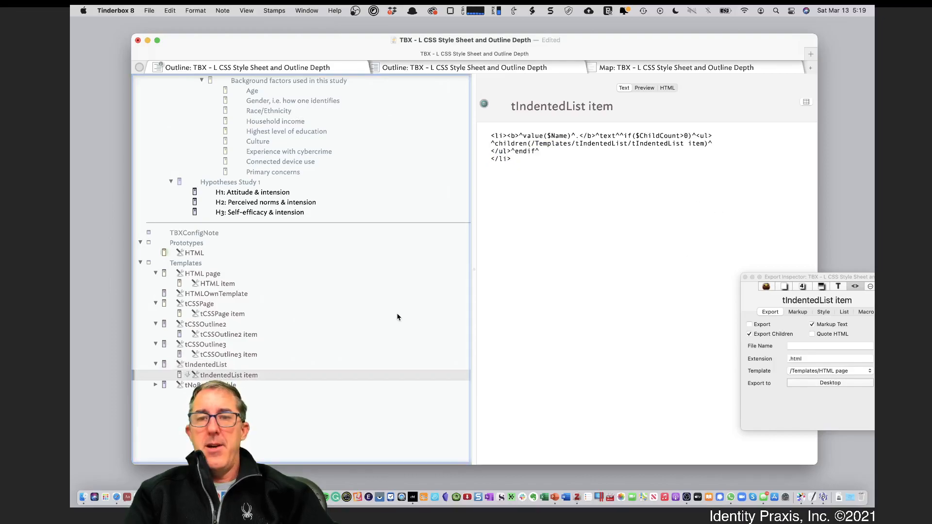
left_click_drag(508, 136, 545, 135)
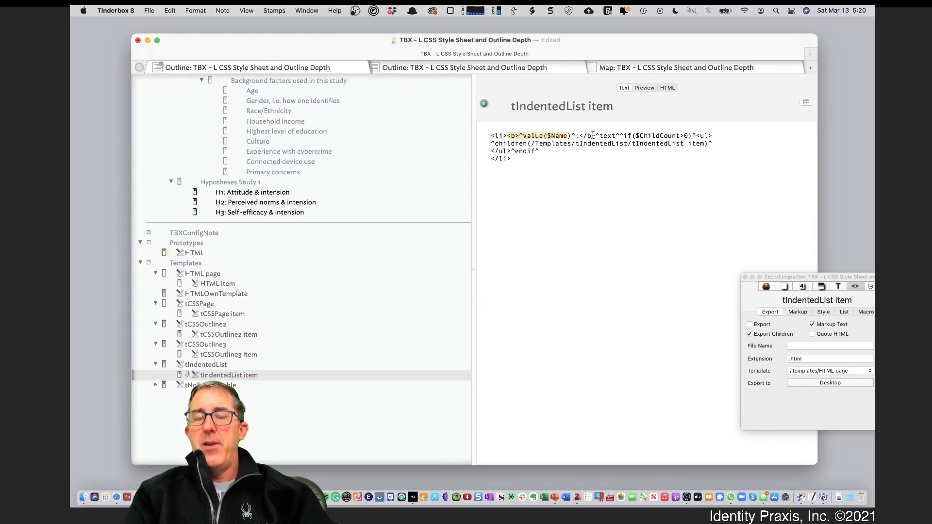
left_click_drag(595, 136, 709, 137)
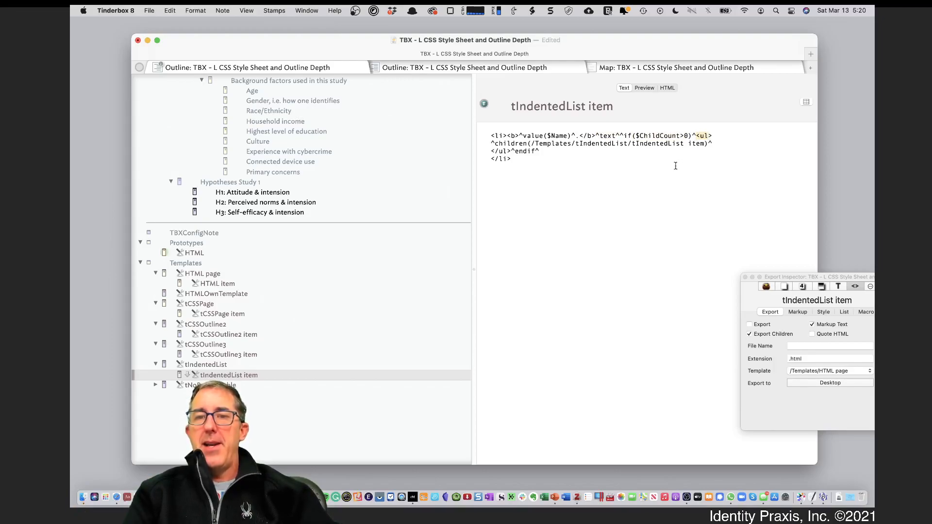
- Highlight the template path of the children call in tIndentedList item, and inspect the hypothesis notes H1, H2 and H3 under Hypotheses Study 1
left_click_drag(526, 144, 677, 144)
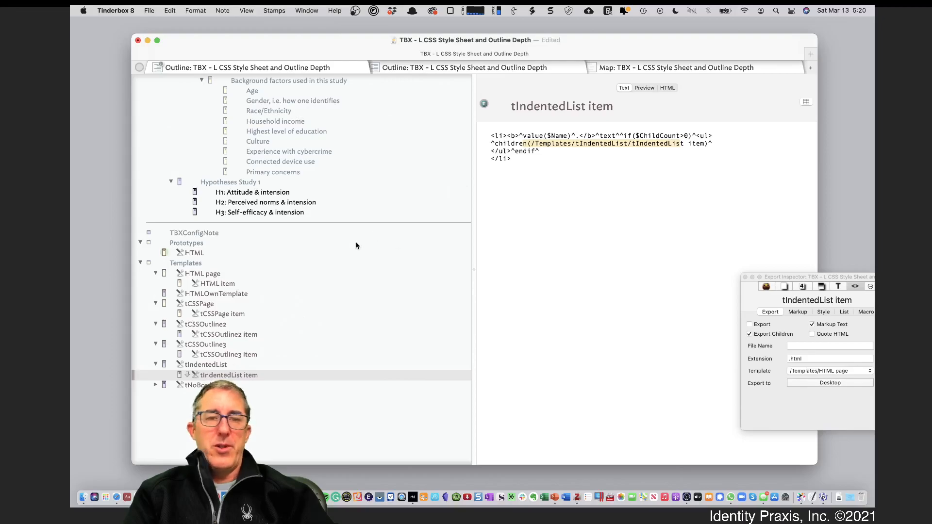
scroll(259, 307, "up", 1)
left_click(253, 217)
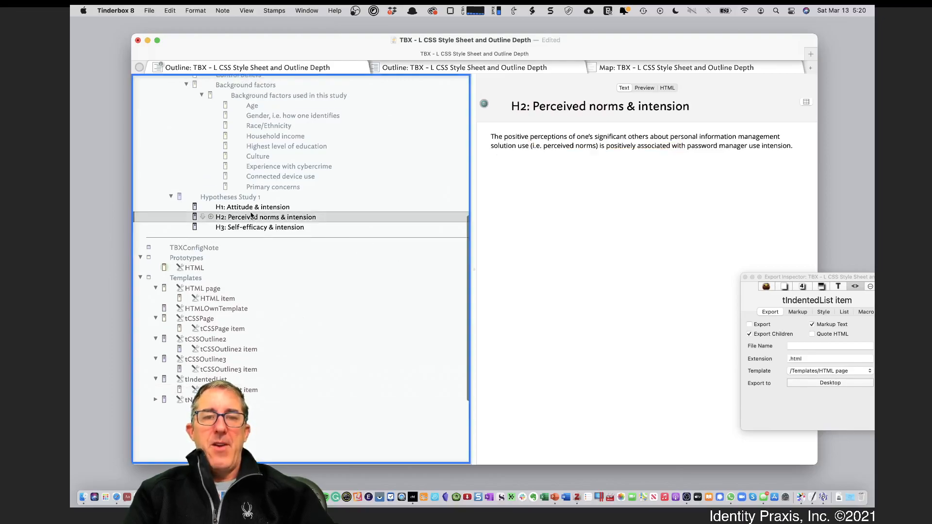
left_click(252, 209)
left_click(252, 218)
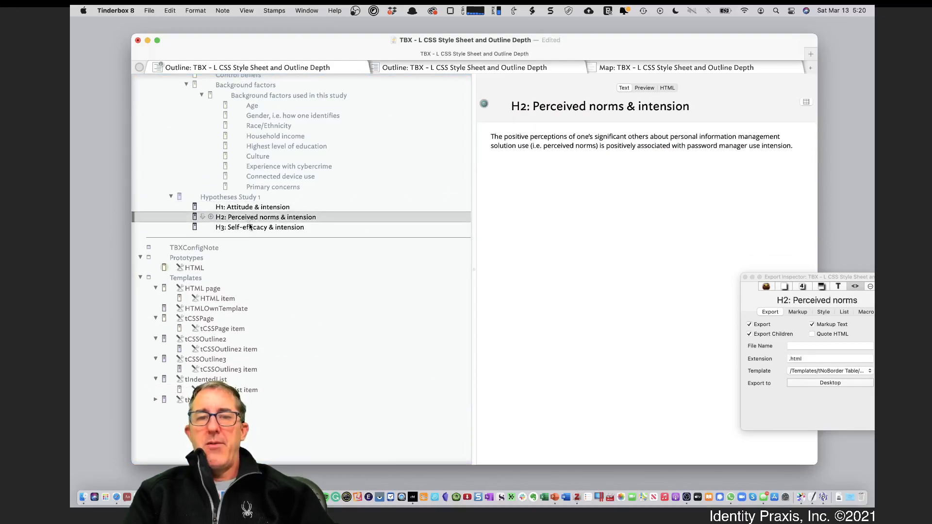
left_click(250, 228)
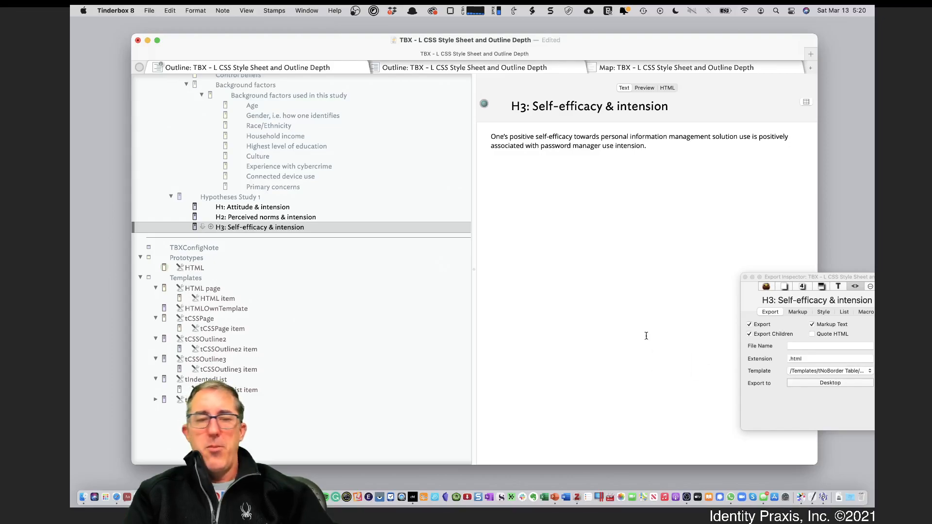
- Expand the tNoBorder Table template, glance at its item template, and highlight its Hypotheses/Description header row and the children call's template path
left_click(177, 400)
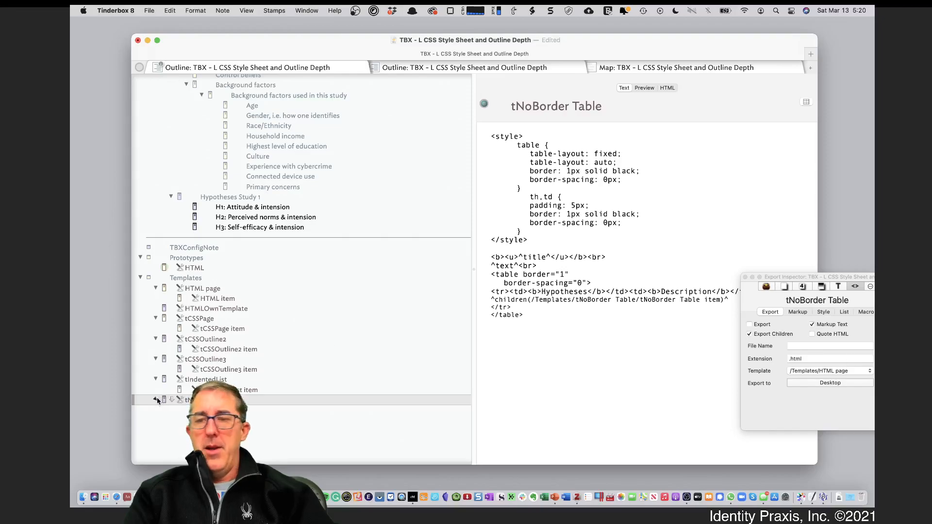
left_click(219, 410)
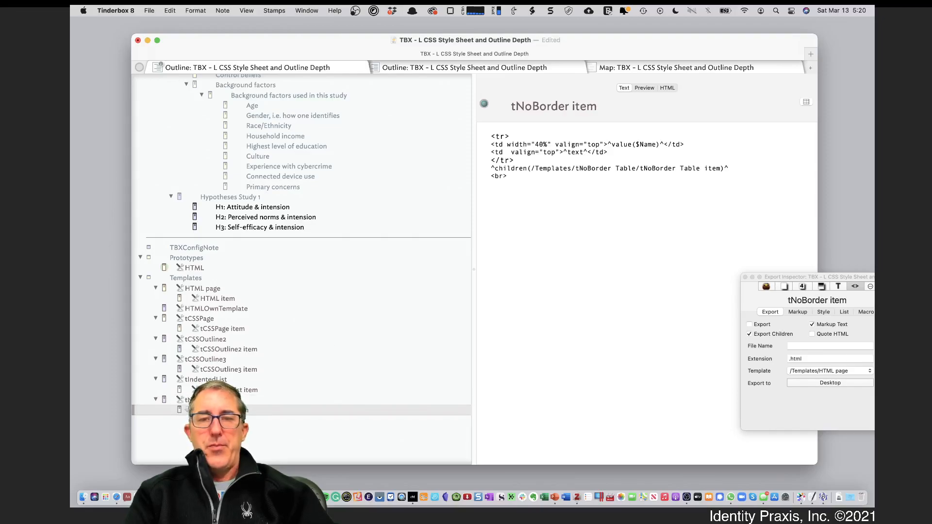
left_click(219, 400)
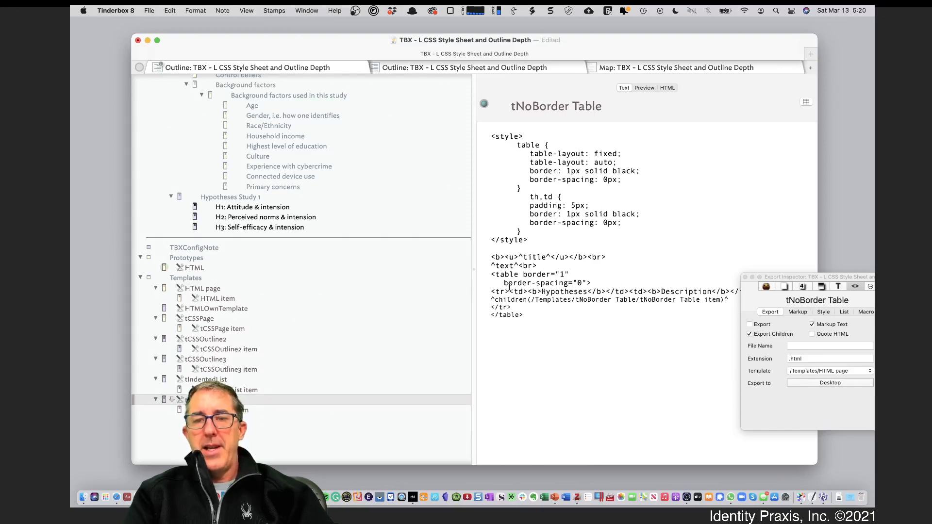
left_click_drag(492, 269, 575, 275)
left_click_drag(492, 291, 723, 287)
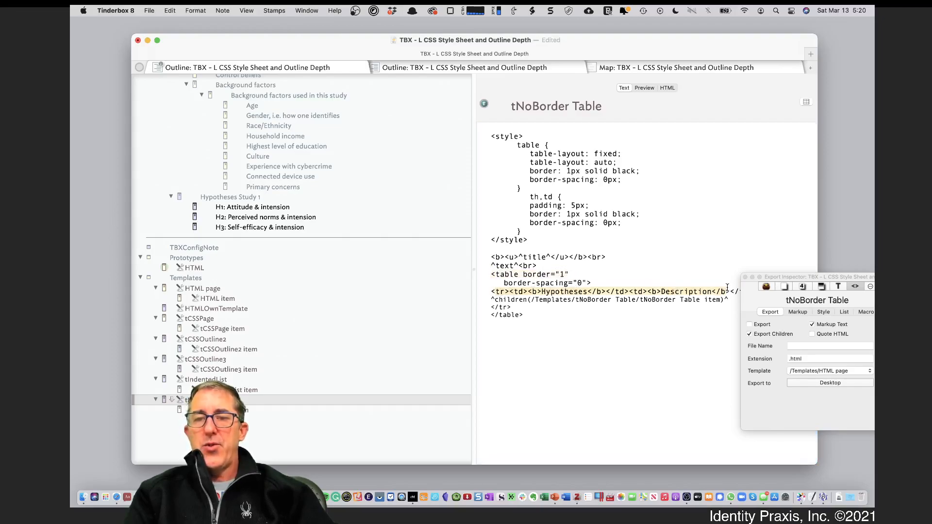
left_click_drag(565, 299, 681, 299)
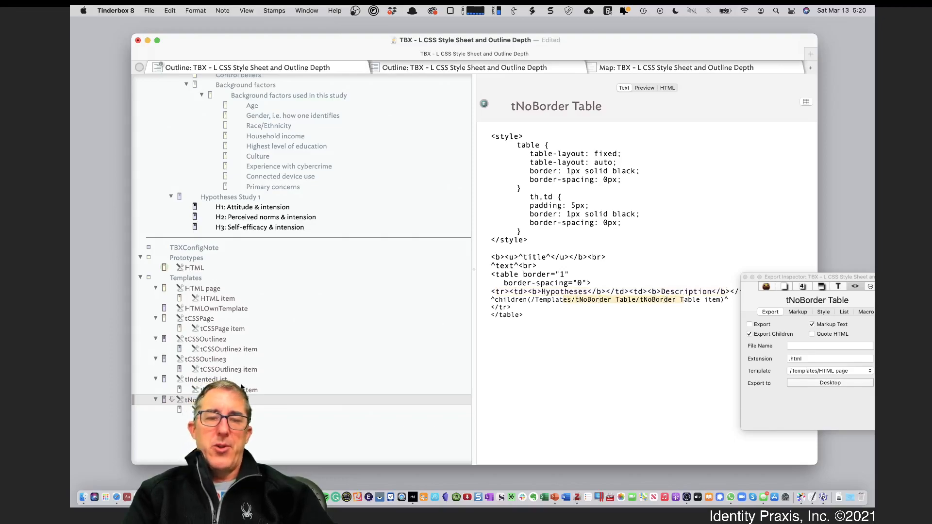
- Open tNoBorder item and highlight the $Name value code and the ^text^ code in its table cells
left_click(238, 410)
left_click_drag(506, 144, 657, 140)
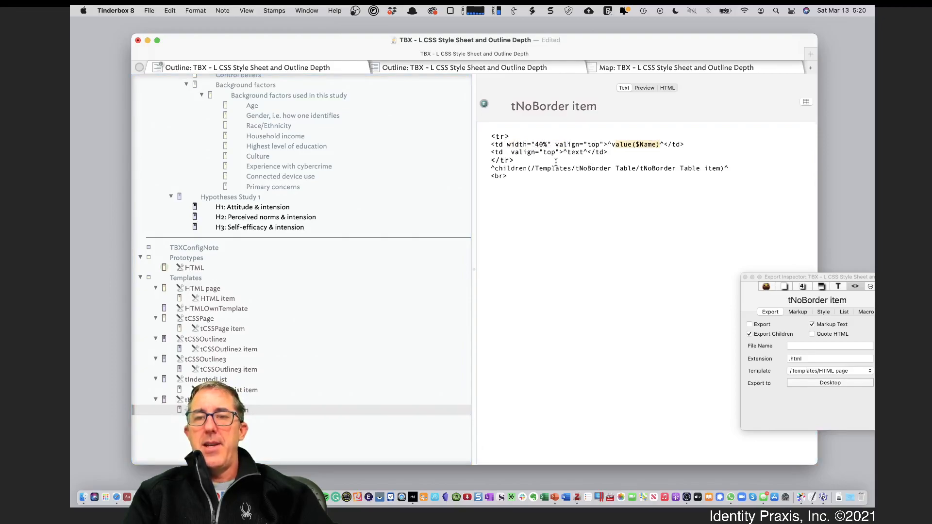
left_click_drag(562, 152, 588, 152)
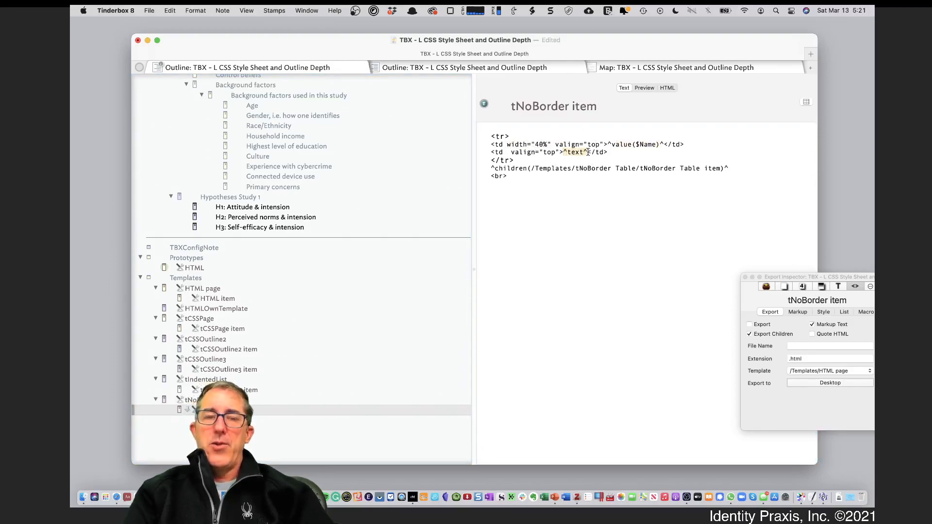
- Set the export template of Mixed Methods Article to /Templates/HTML page and preview the note
scroll(191, 186, "up", 5)
scroll(191, 186, "up", 10)
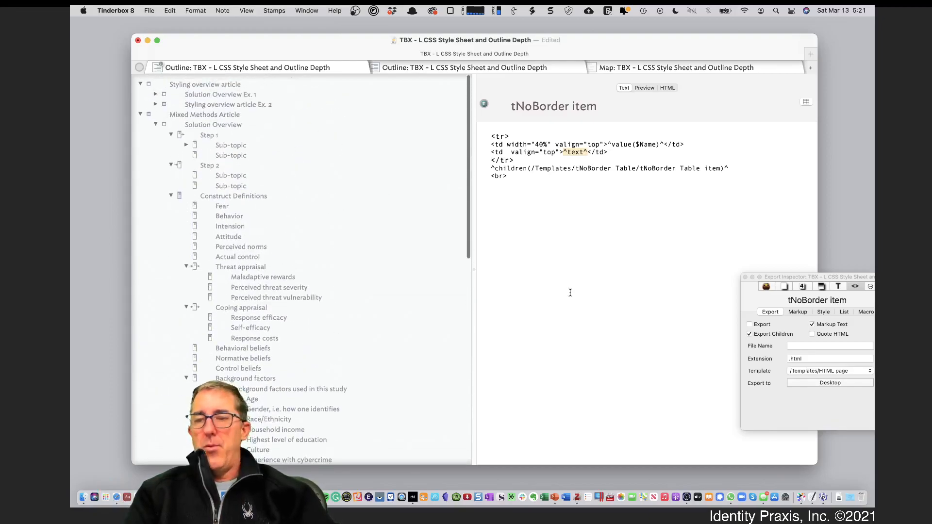
left_click(240, 117)
left_click(845, 374)
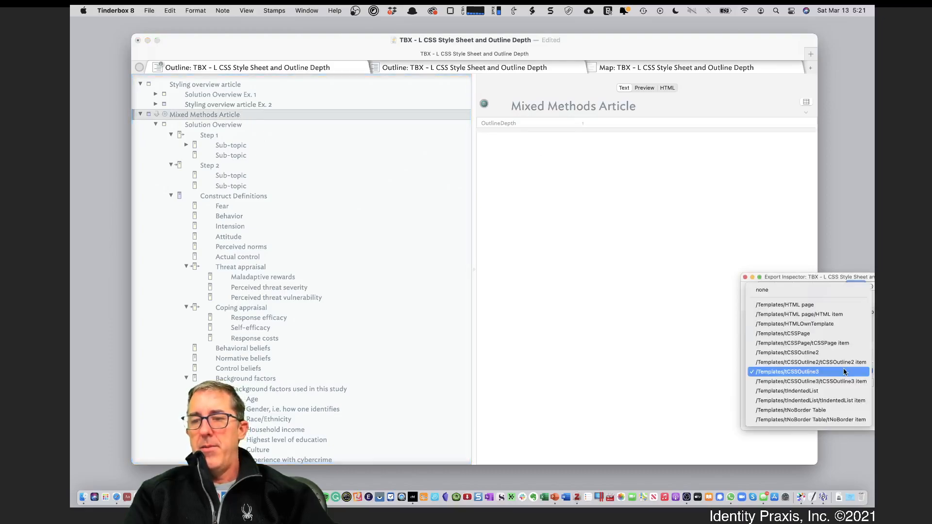
left_click(791, 304)
left_click(646, 91)
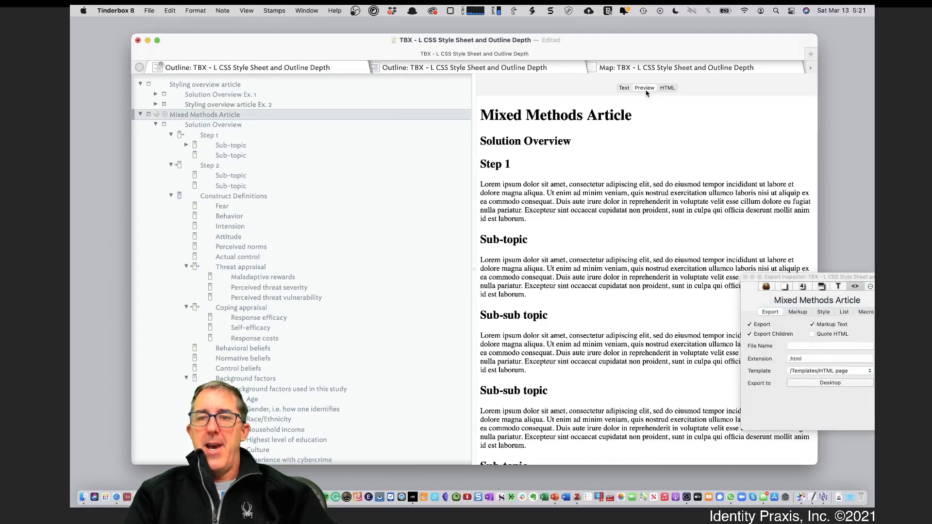
- Examine the HTML page preview down to its end and highlight from Primary concerns through the H3 hypothesis
scroll(592, 347, "down", 20)
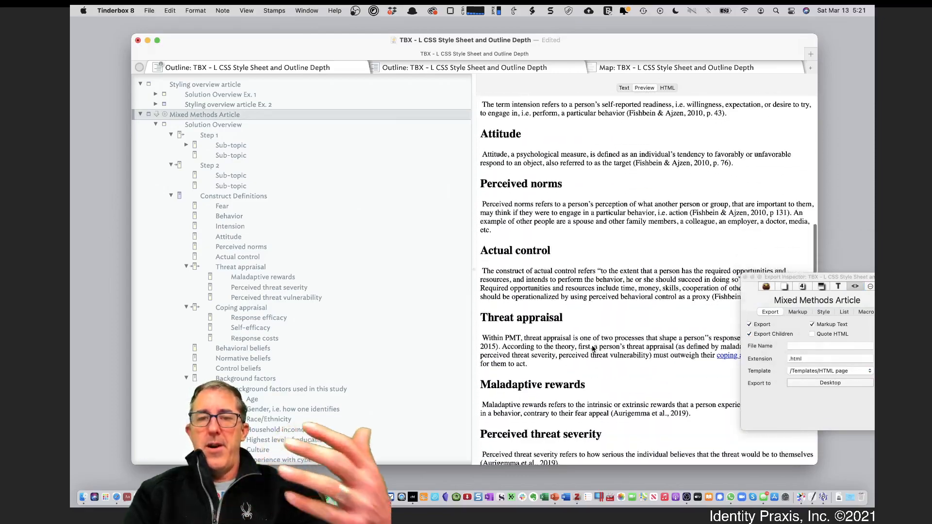
scroll(592, 349, "down", 15)
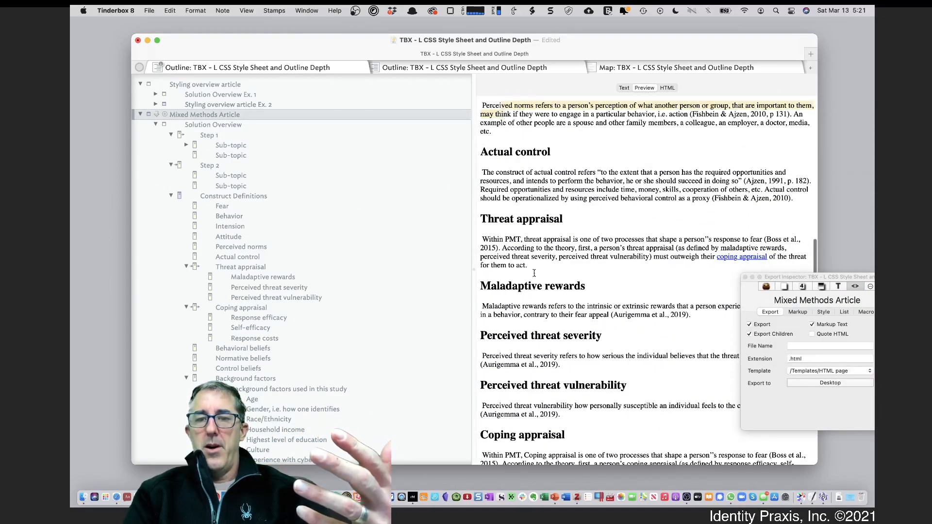
scroll(534, 272, "down", 12)
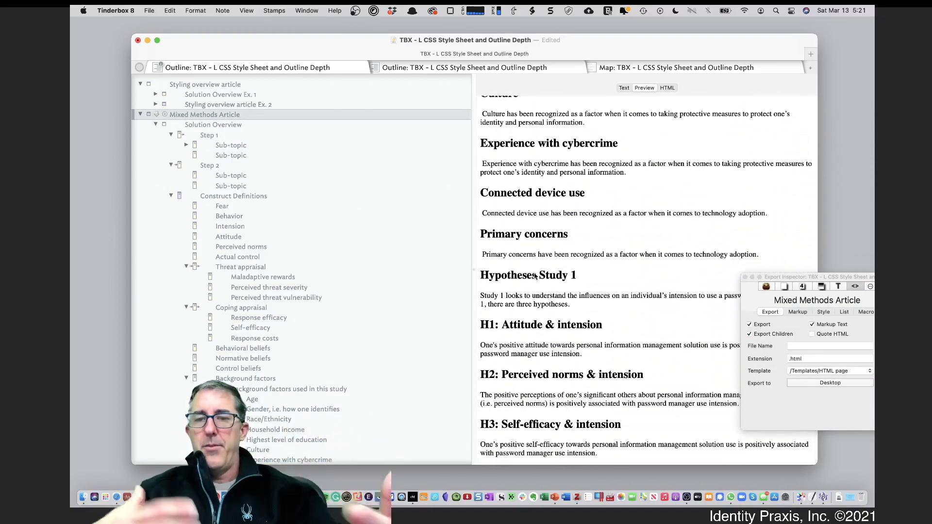
left_click_drag(525, 243, 572, 446)
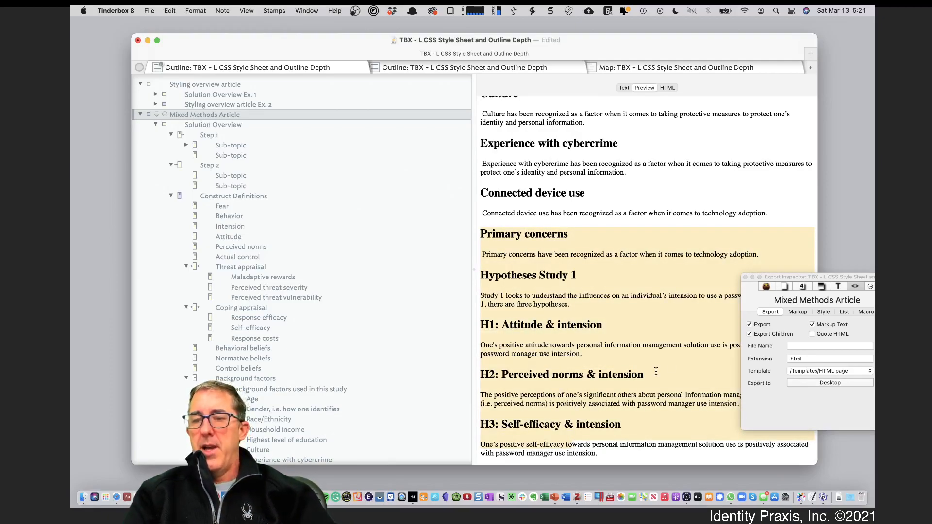
- Set the export template of Mixed Methods Article to /Templates/tCSSOutline3 and open tCSSOutline3 item to show its conditional code
left_click(820, 371)
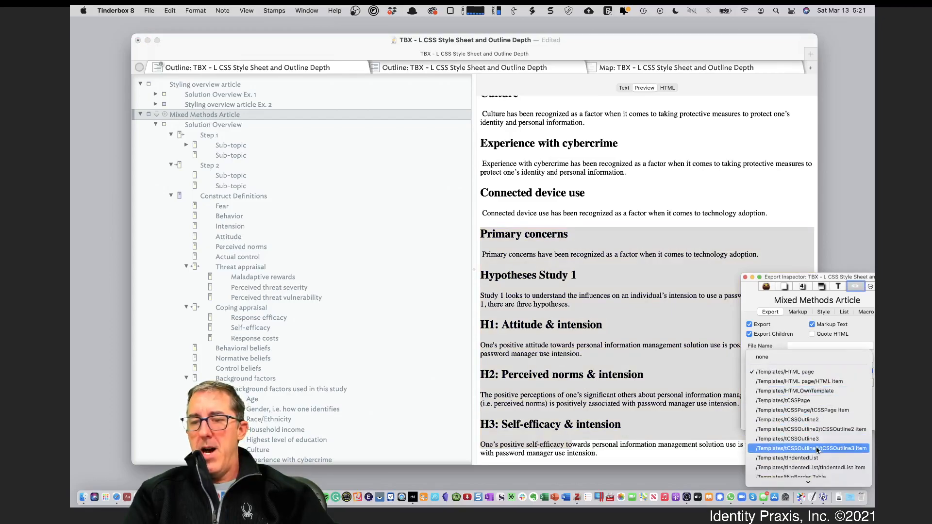
left_click(806, 432)
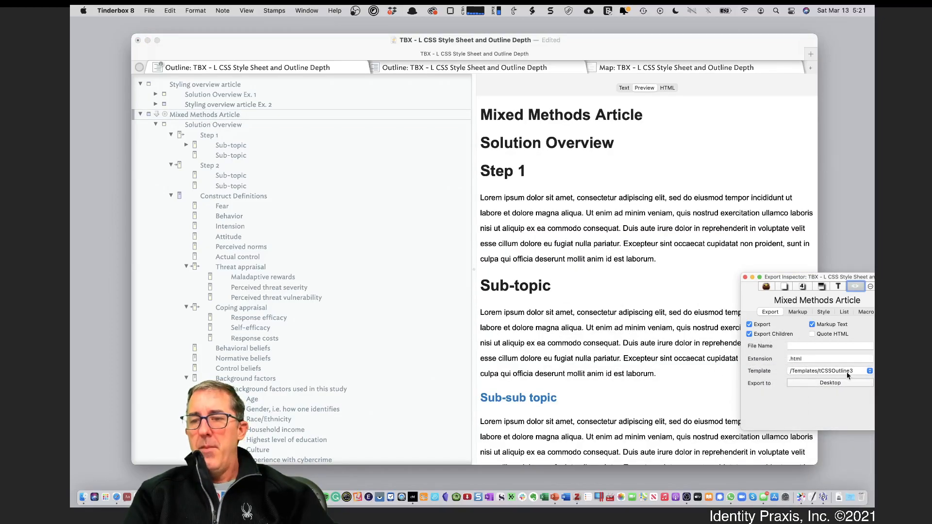
scroll(672, 327, "down", 8)
scroll(311, 326, "down", 5)
scroll(311, 325, "down", 10)
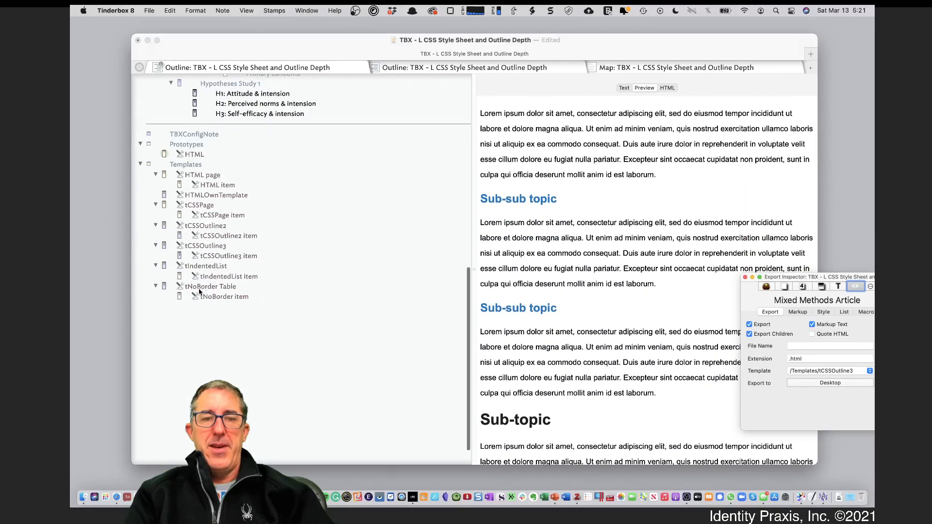
left_click(227, 245)
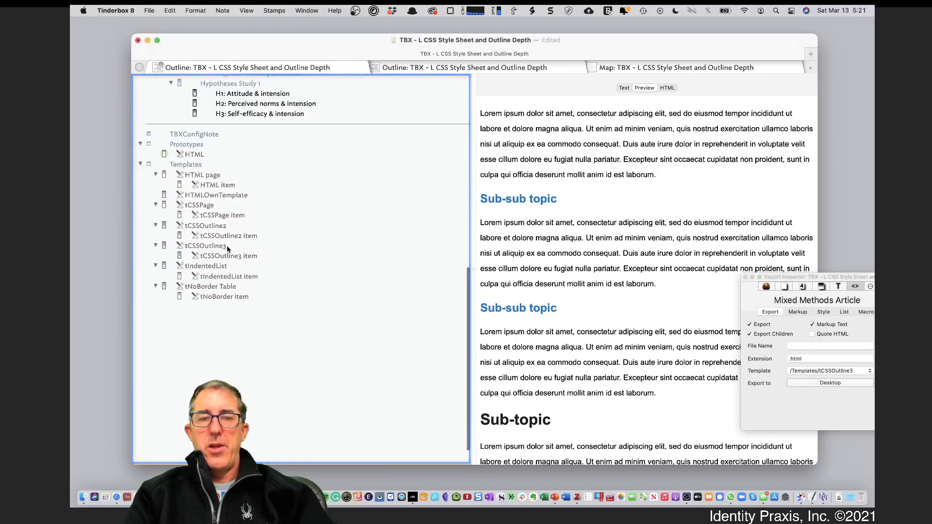
key("Down")
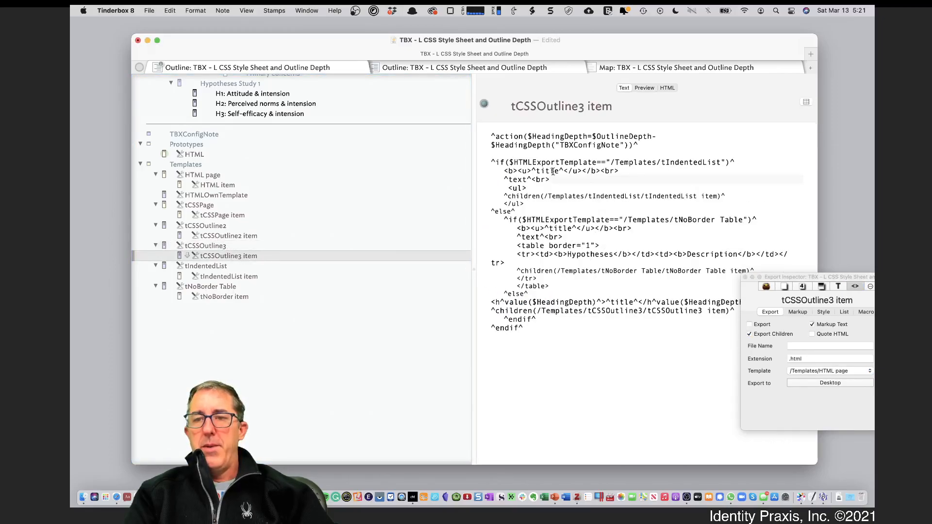
- Preview Mixed Methods Article and examine the Construct Definitions list, highlighting the Threat appraisal sub-items, down to the Hypotheses Study 1 table
scroll(302, 203, "up", 10)
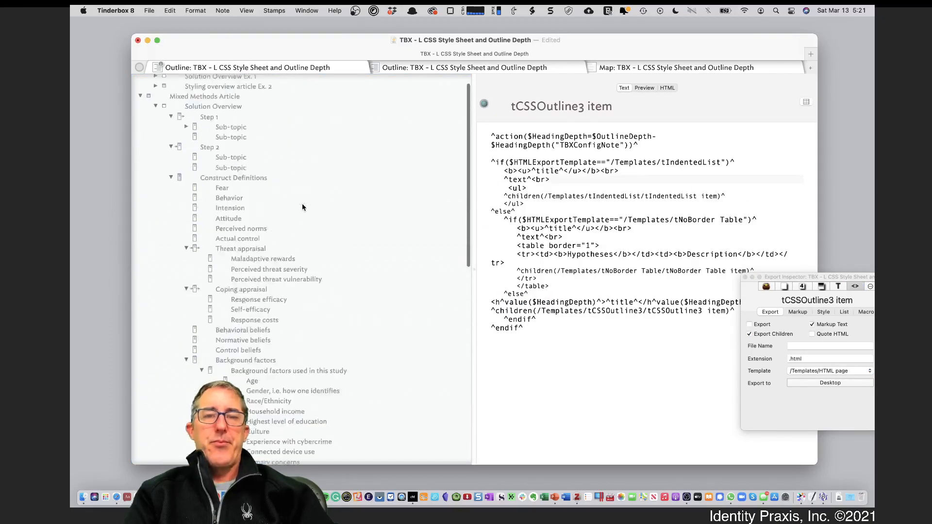
left_click(205, 115)
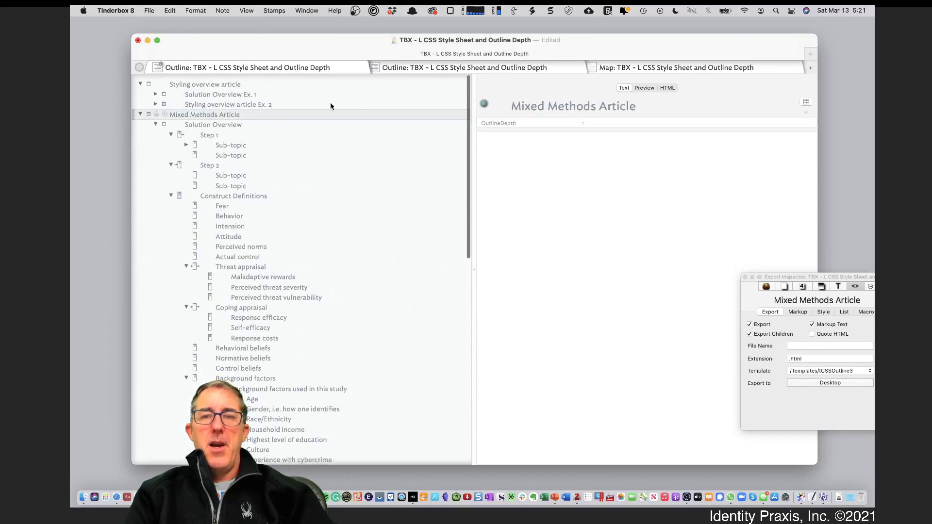
left_click(652, 88)
scroll(595, 417, "down", 15)
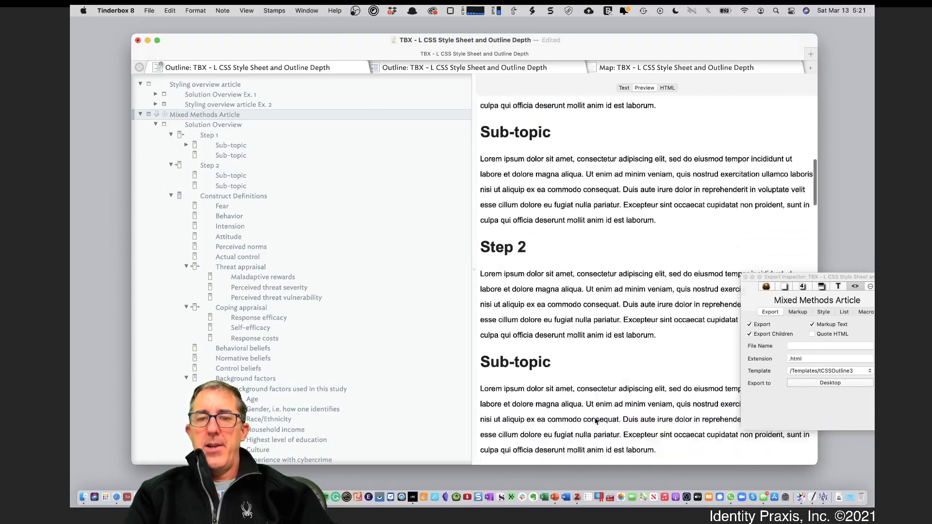
scroll(595, 418, "down", 2)
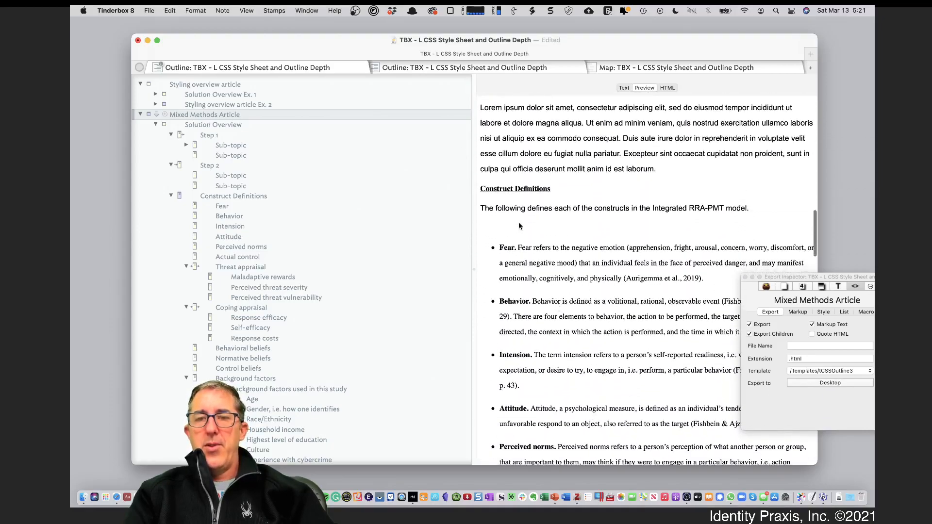
scroll(503, 246, "down", 15)
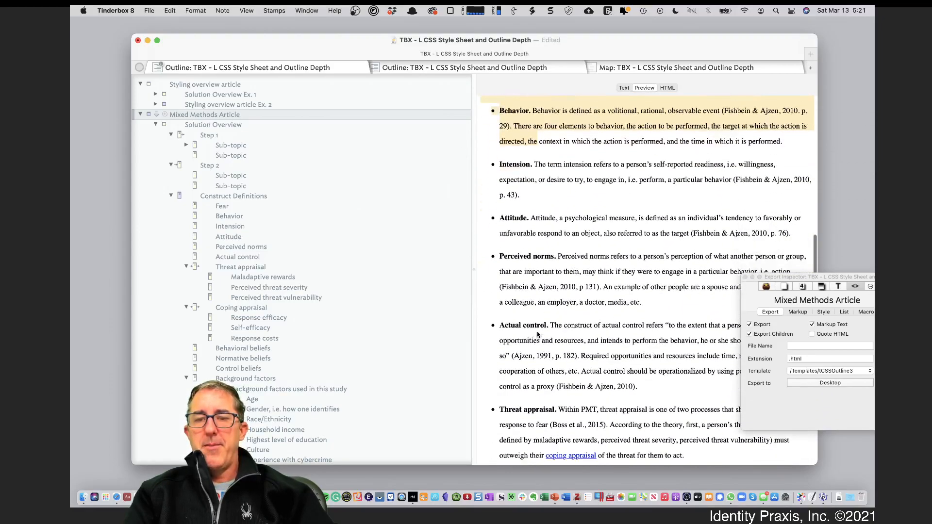
scroll(537, 334, "down", 6)
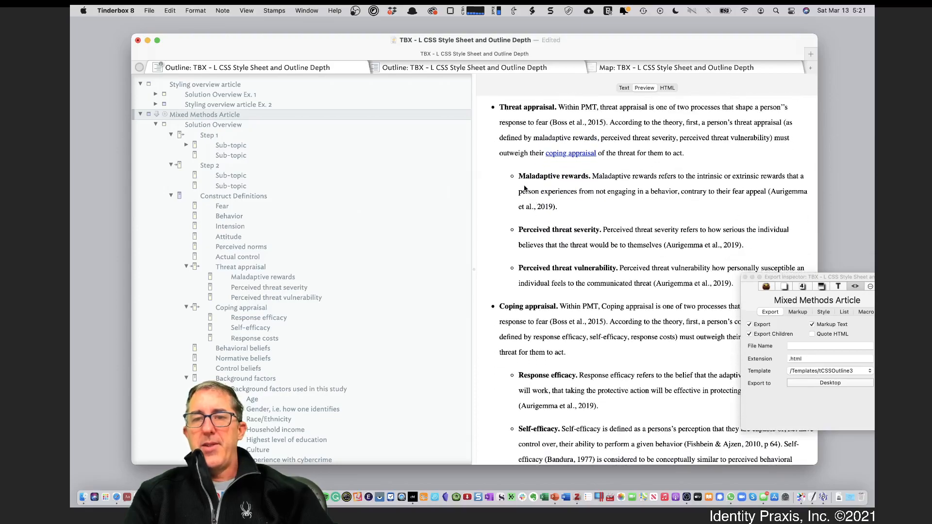
left_click_drag(519, 178, 568, 284)
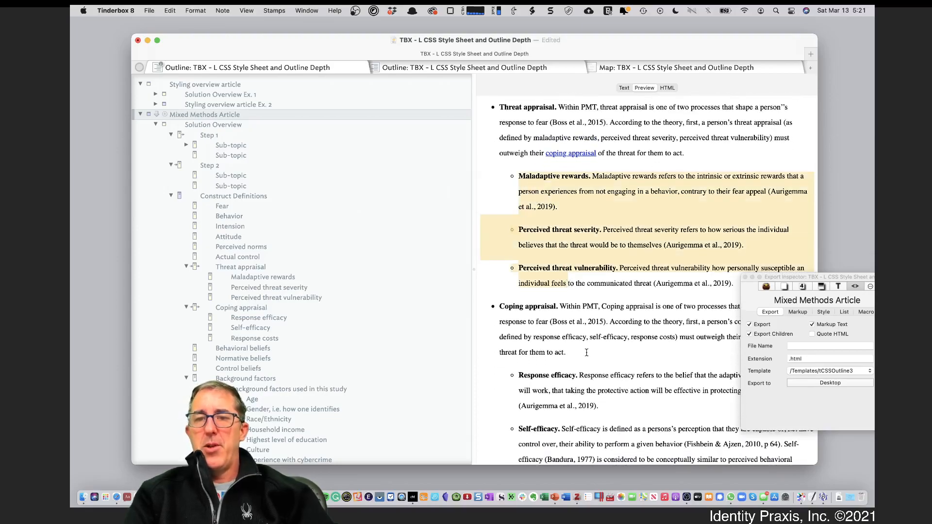
scroll(586, 353, "down", 20)
scroll(587, 351, "down", 15)
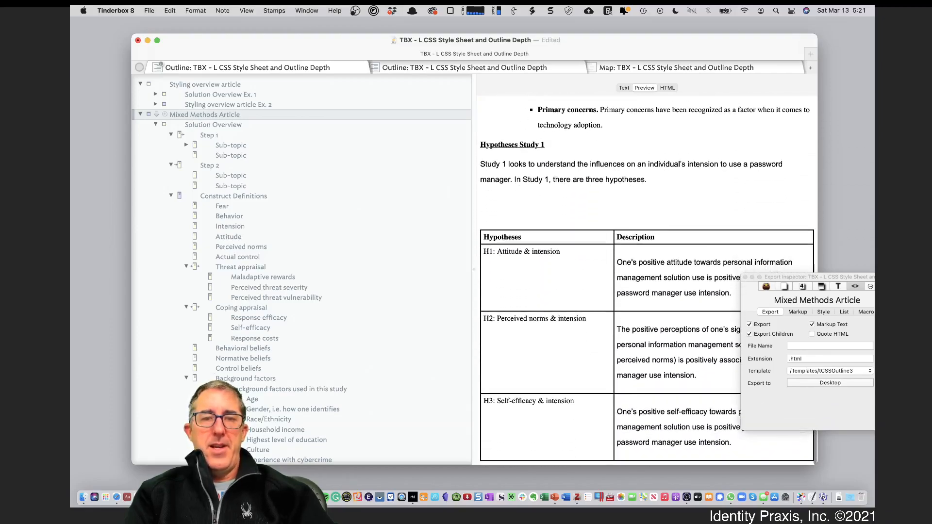
- Select the Templates container, return to Mixed Methods Article and review its styled preview, ending at the article's title
scroll(208, 321, "down", 10)
right_click(209, 316)
left_click(243, 231)
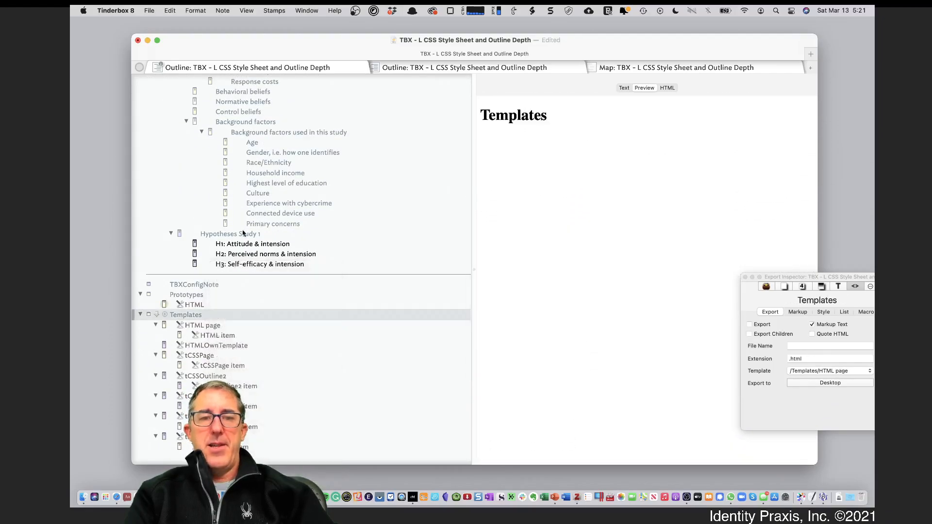
scroll(252, 235, "up", 10)
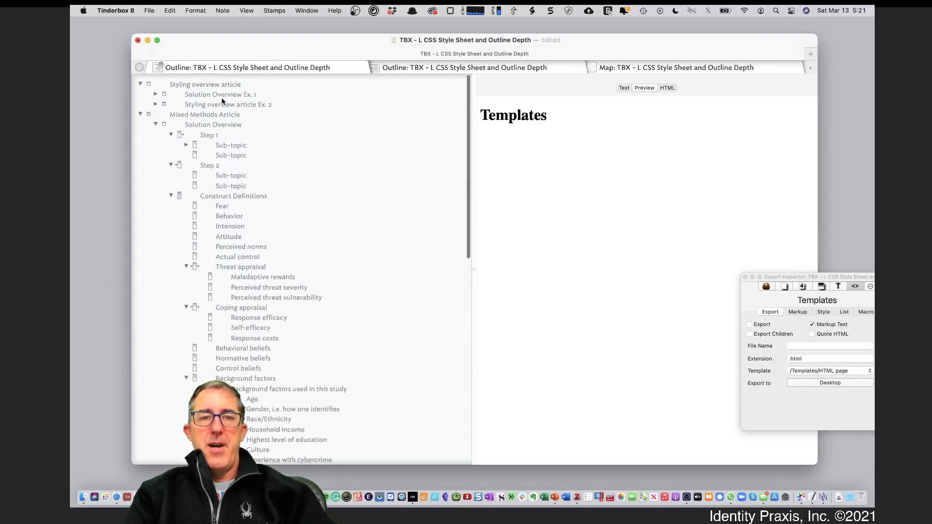
left_click(221, 119)
scroll(672, 357, "down", 20)
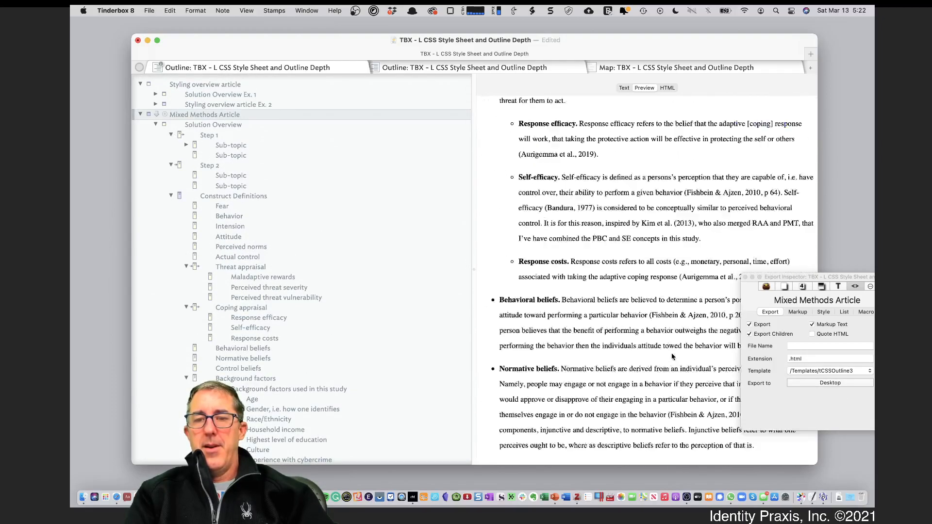
scroll(673, 356, "down", 5)
scroll(608, 368, "up", 20)
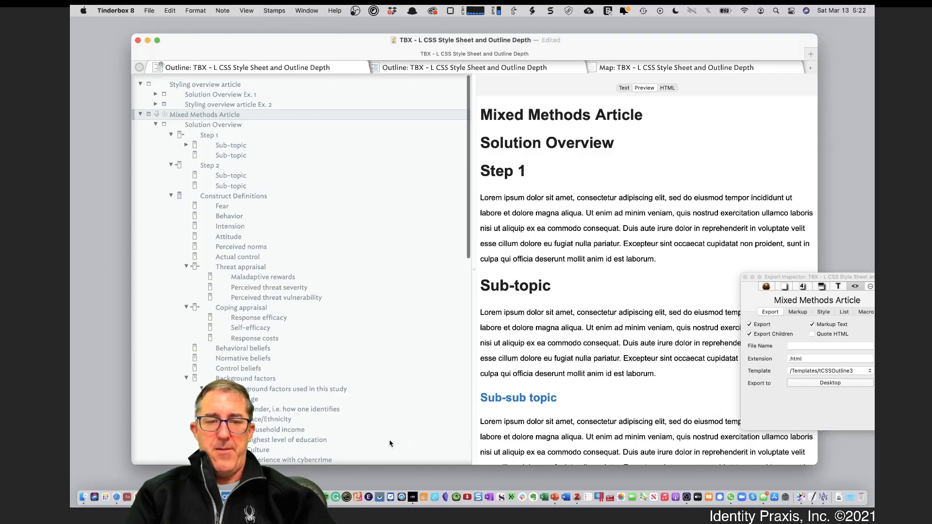
- Switch to Microsoft Word and create a blank document
key("alt+space")
type("wo")
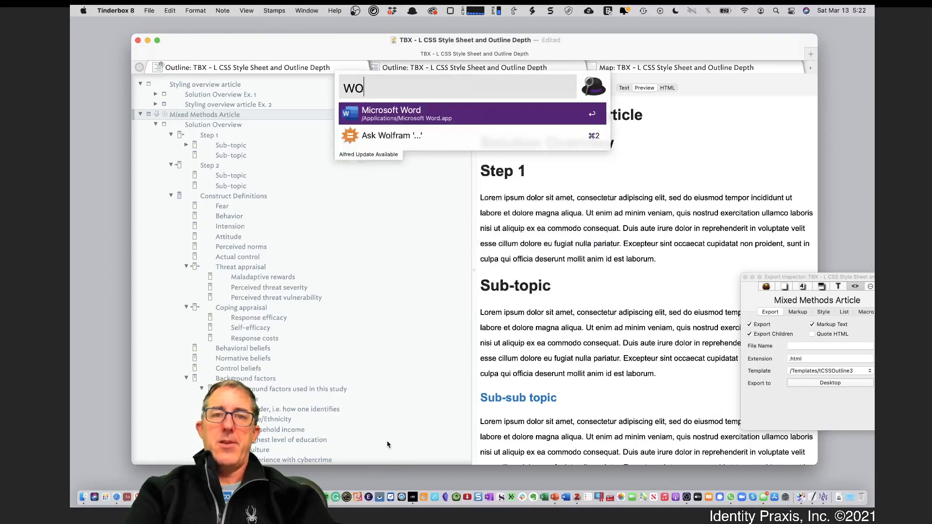
type("r")
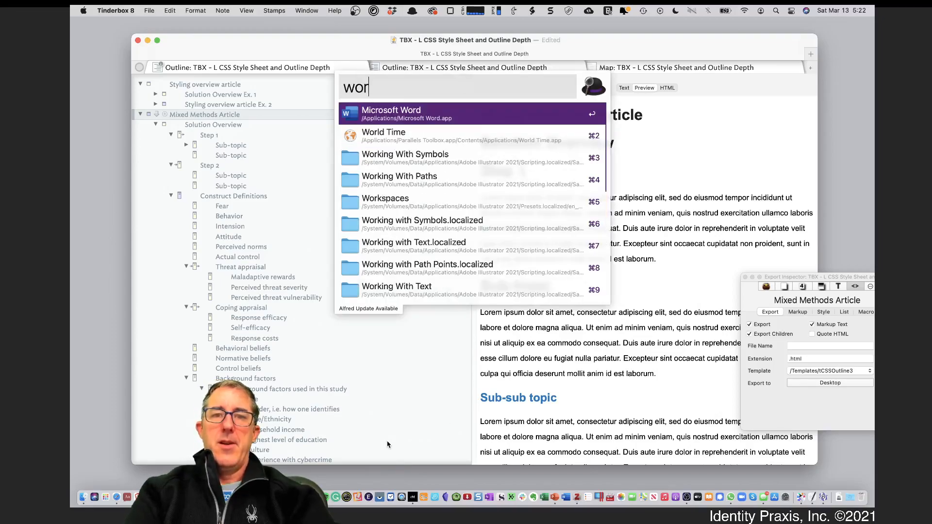
left_click(448, 114)
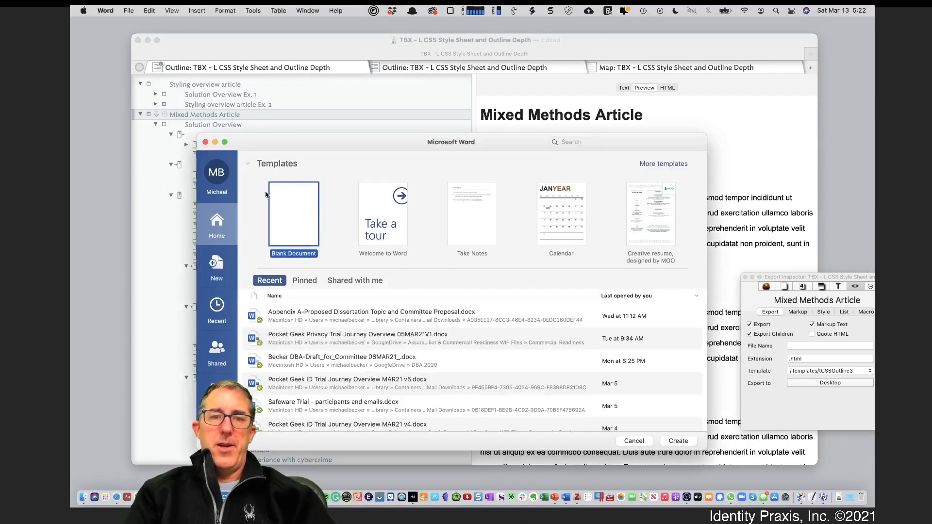
double_click(285, 214)
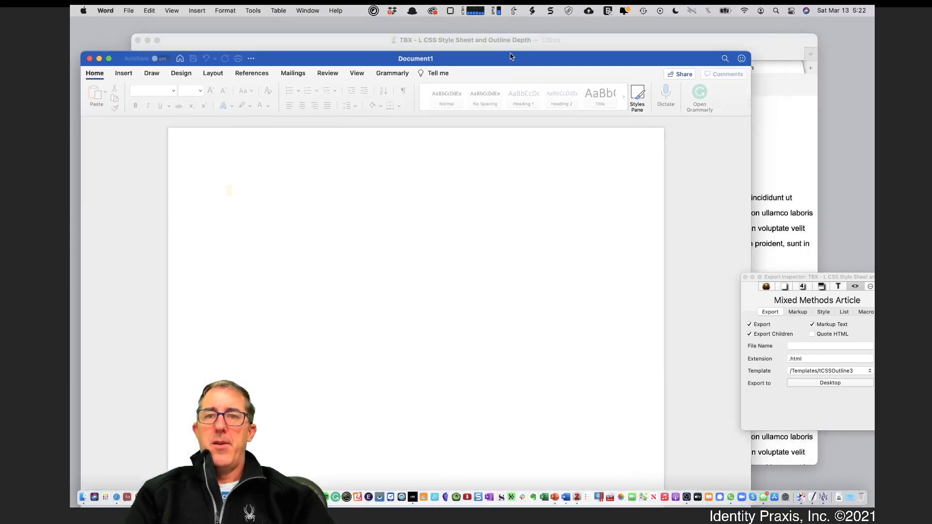
- Copy the entire Mixed Methods Article preview from Tinderbox and paste it into the blank Word document
left_click(772, 152)
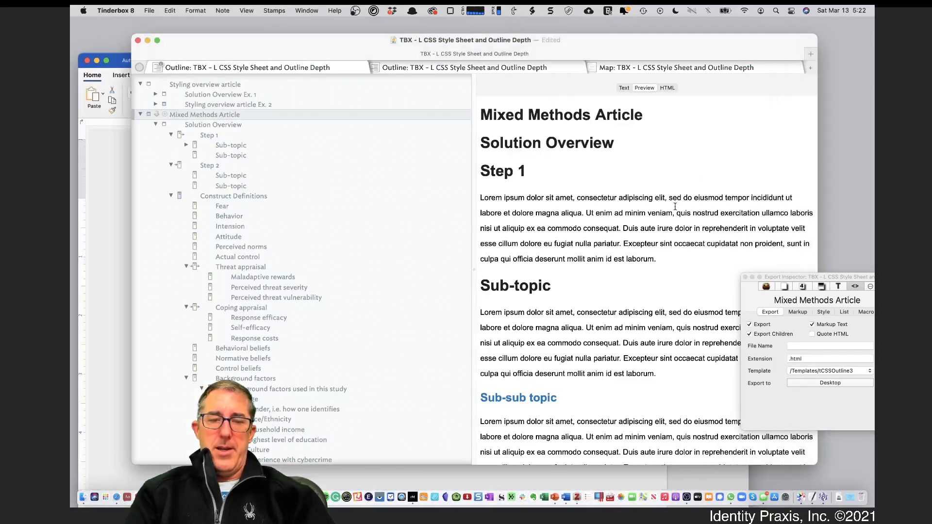
left_click(108, 176)
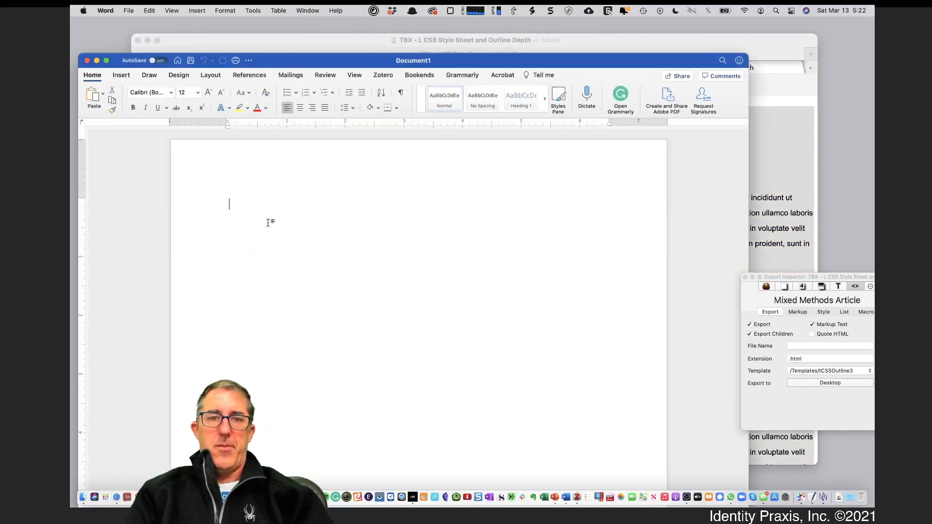
key("super+v")
- Examine the pasted article's headings, nested definition lists and hypotheses table, and move the Word window away to uncover Tinderbox
scroll(301, 247, "down", 15)
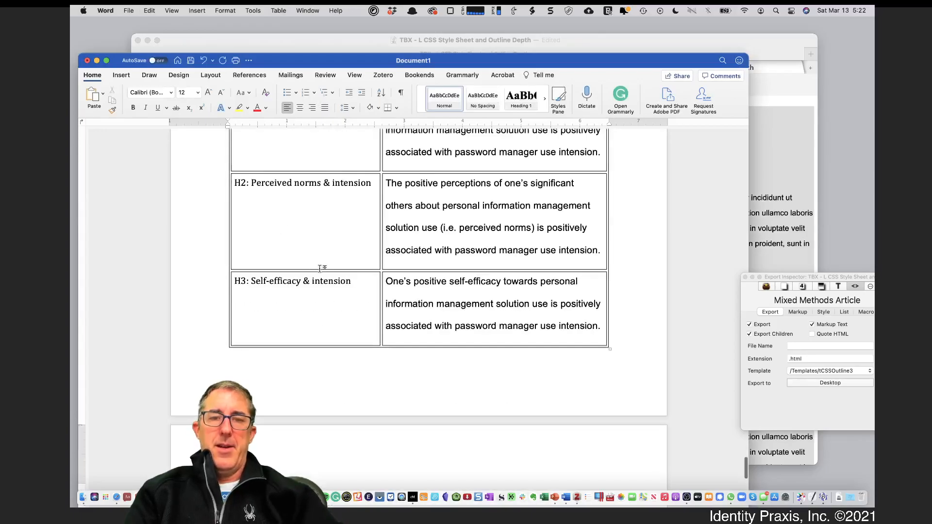
scroll(319, 268, "up", 20)
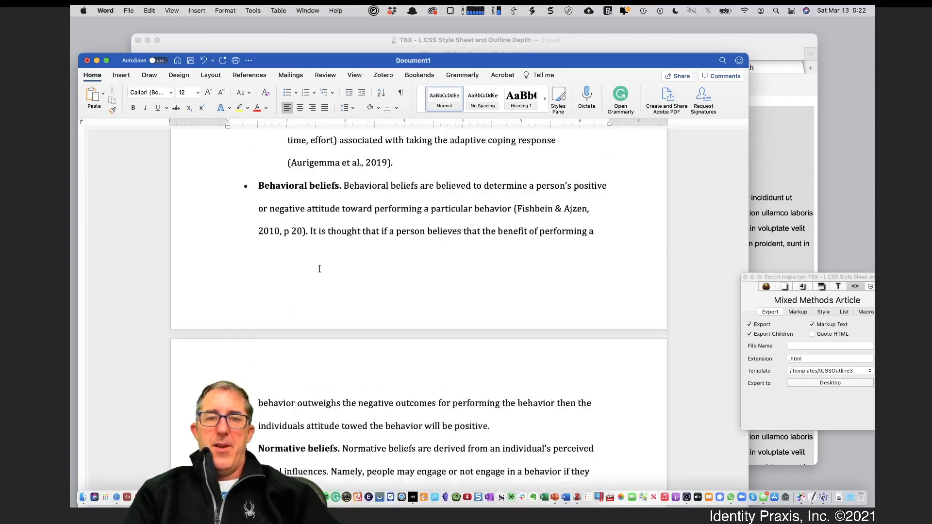
scroll(320, 268, "up", 20)
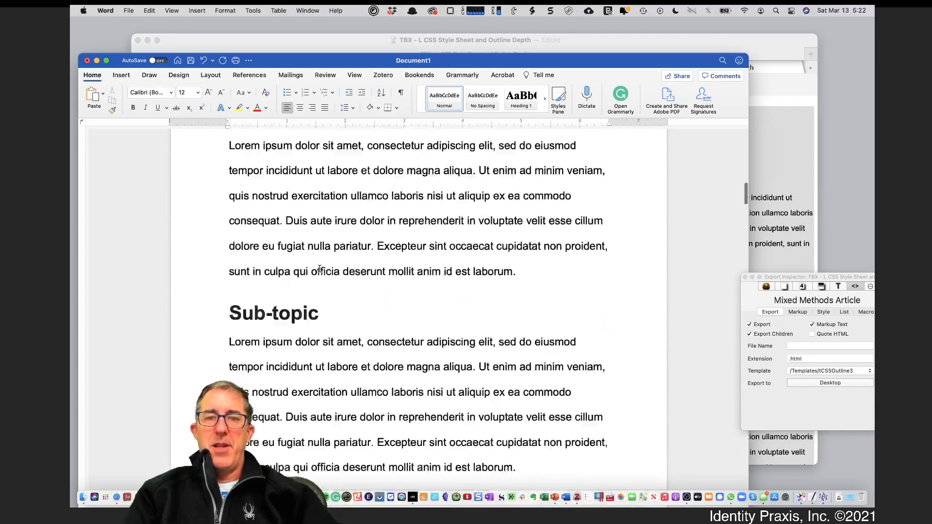
scroll(319, 269, "down", 10)
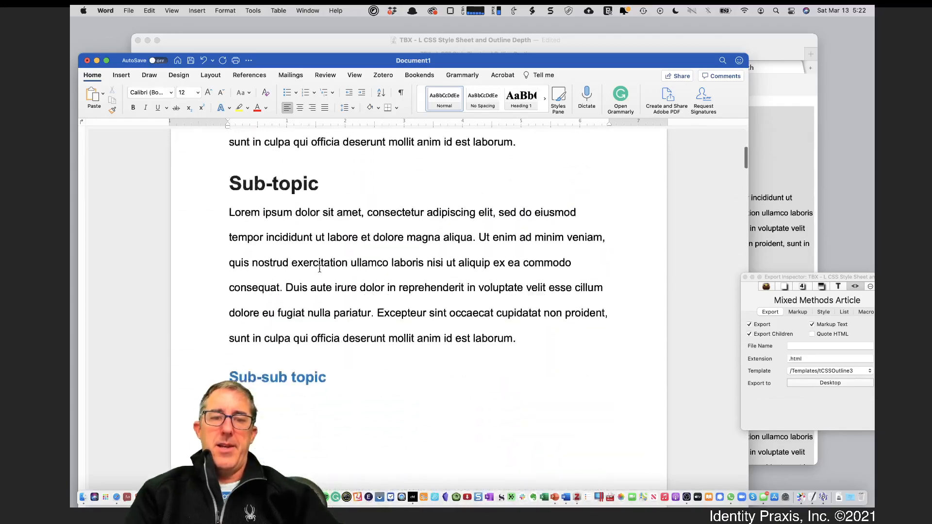
scroll(320, 269, "up", 6)
scroll(320, 269, "down", 4)
scroll(319, 268, "down", 20)
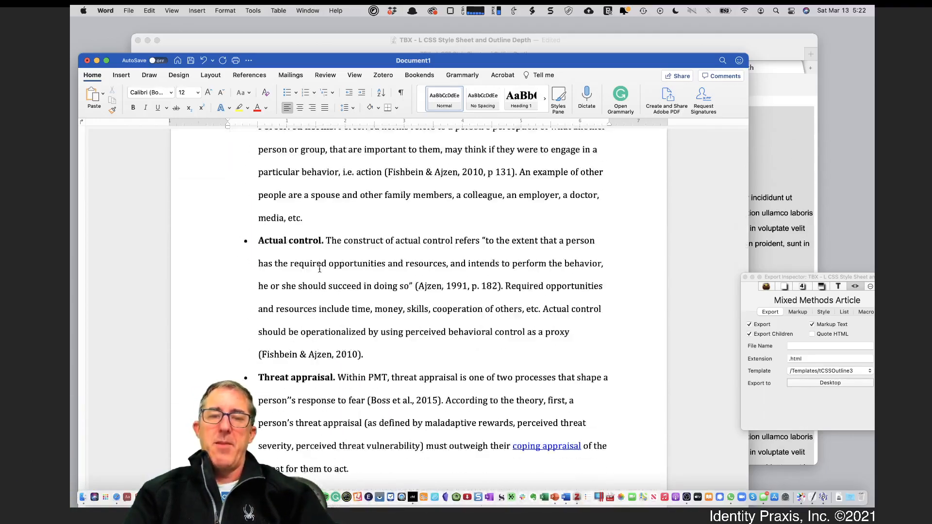
scroll(319, 268, "down", 20)
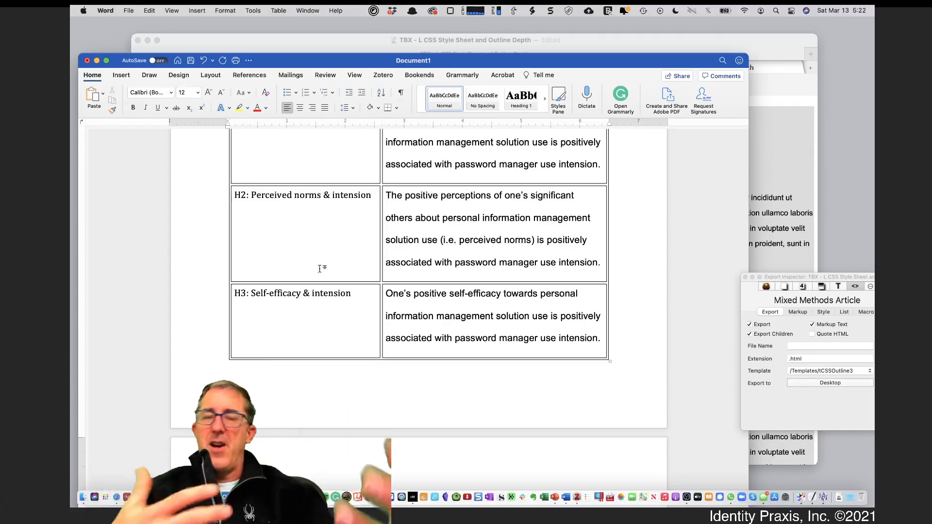
scroll(320, 268, "down", 20)
scroll(319, 269, "up", 10)
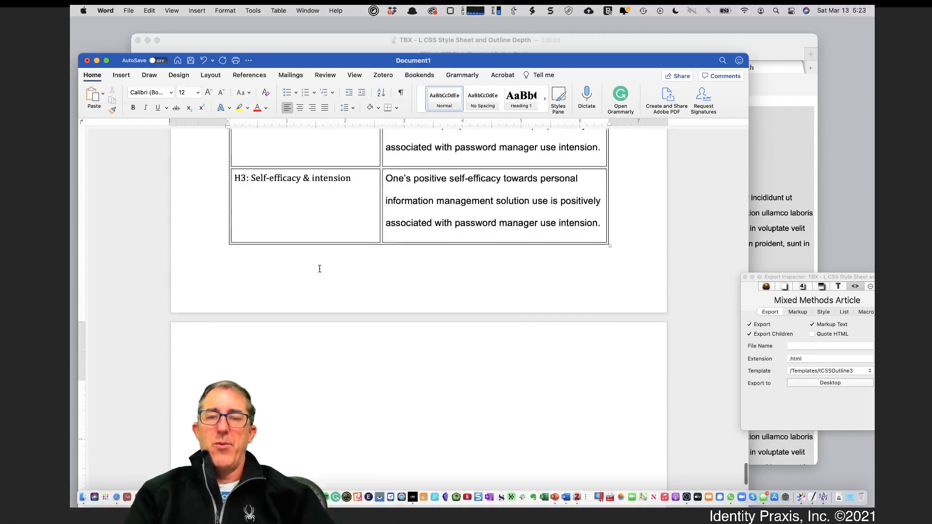
scroll(330, 340, "up", 20)
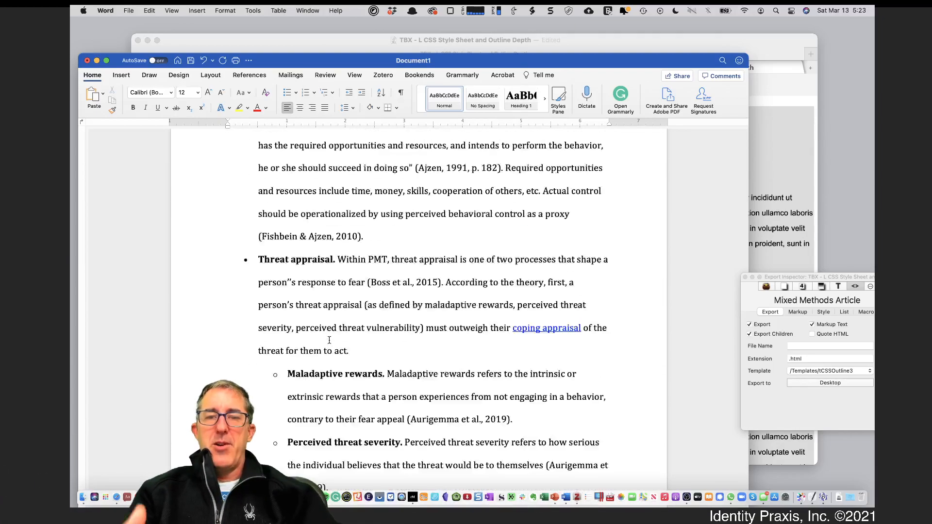
scroll(329, 340, "up", 20)
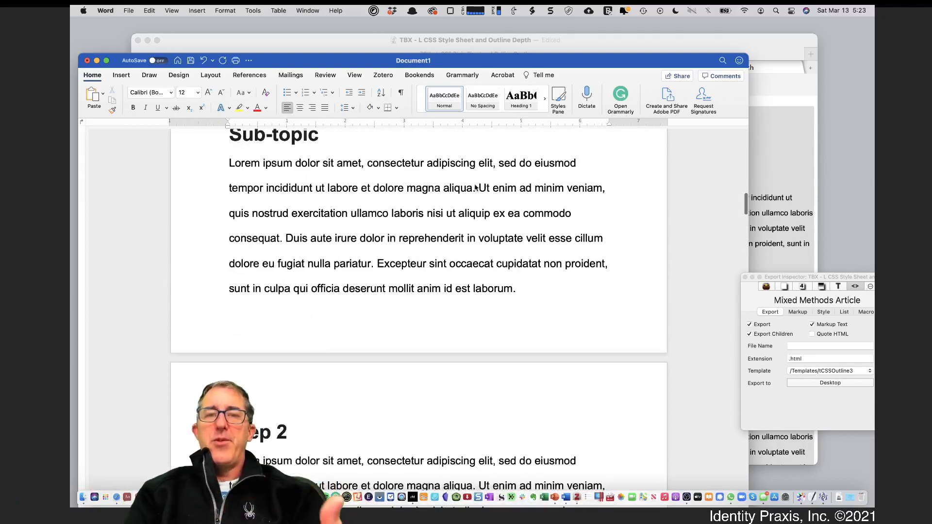
left_click_drag(552, 65, 757, 6)
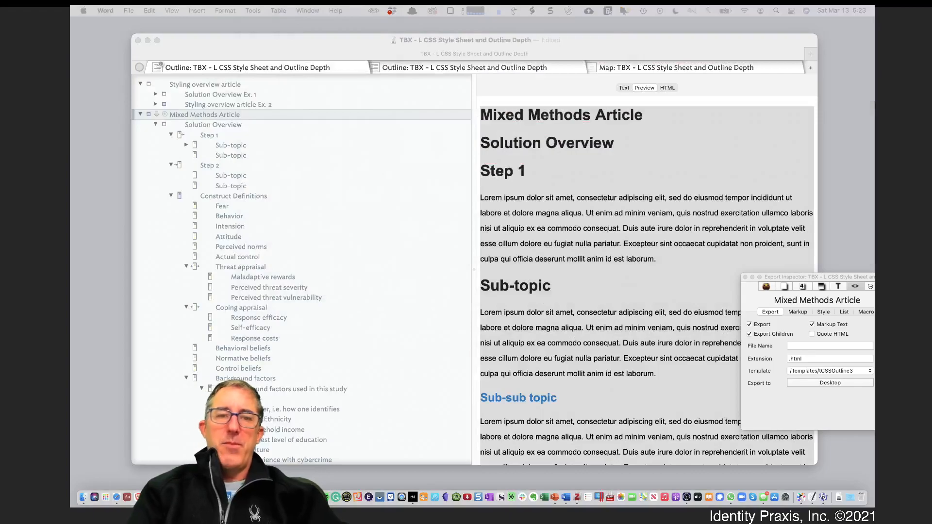